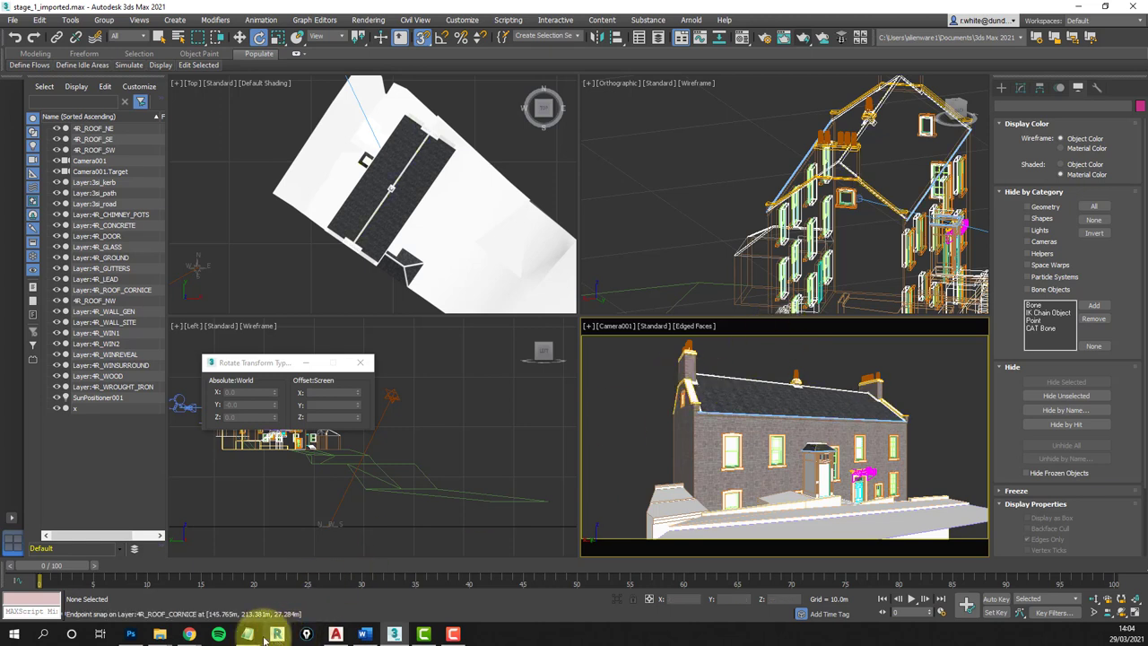
# - Switch to Photoshop and open the photo IMG_9269.JPG from the 2R folder under GROUP SITE MODEL > PHOTOGRAPHS
pyautogui.moveTo(335, 634)
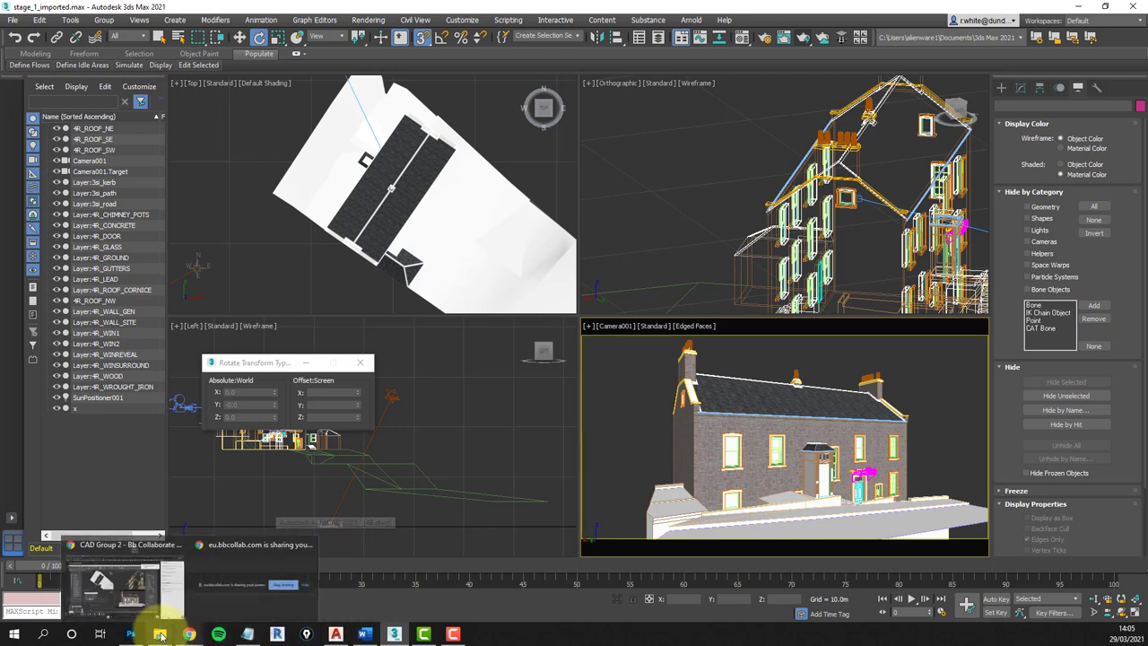
pyautogui.moveTo(131, 634)
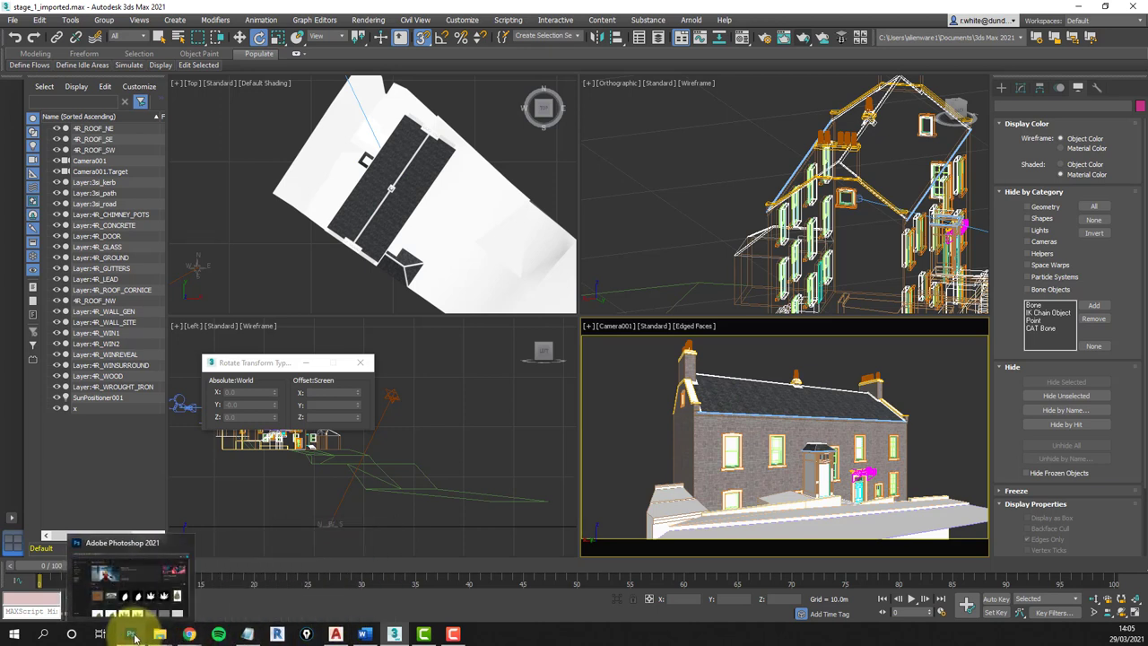
pyautogui.click(131, 634)
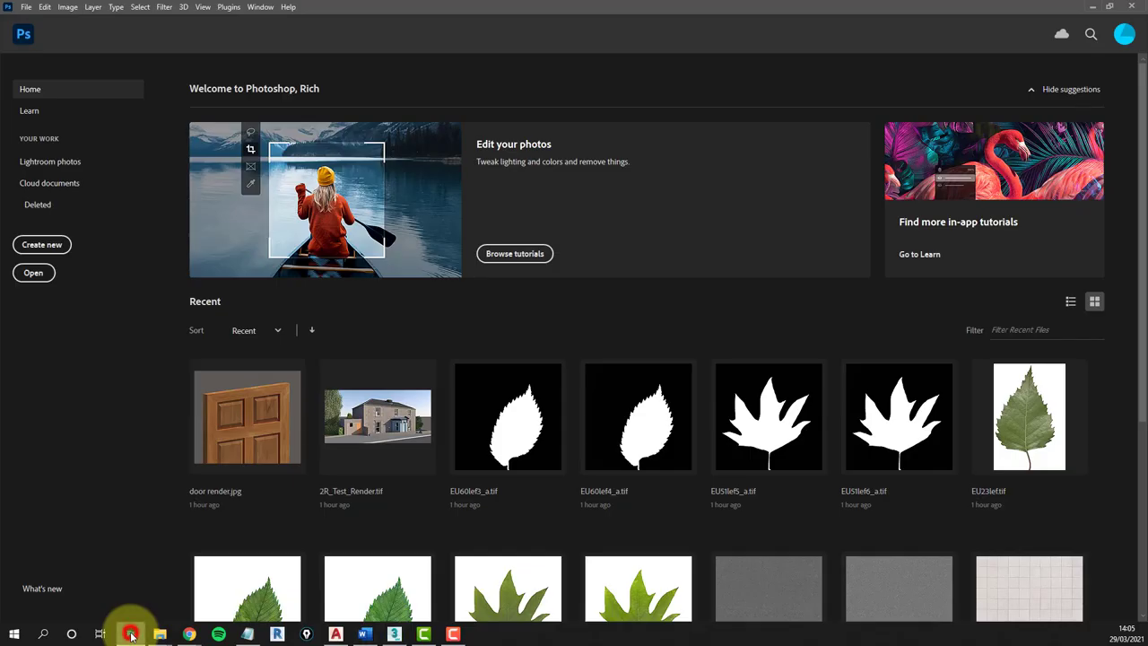
pyautogui.scroll(-1, 357, 366)
pyautogui.scroll(-2, 357, 365)
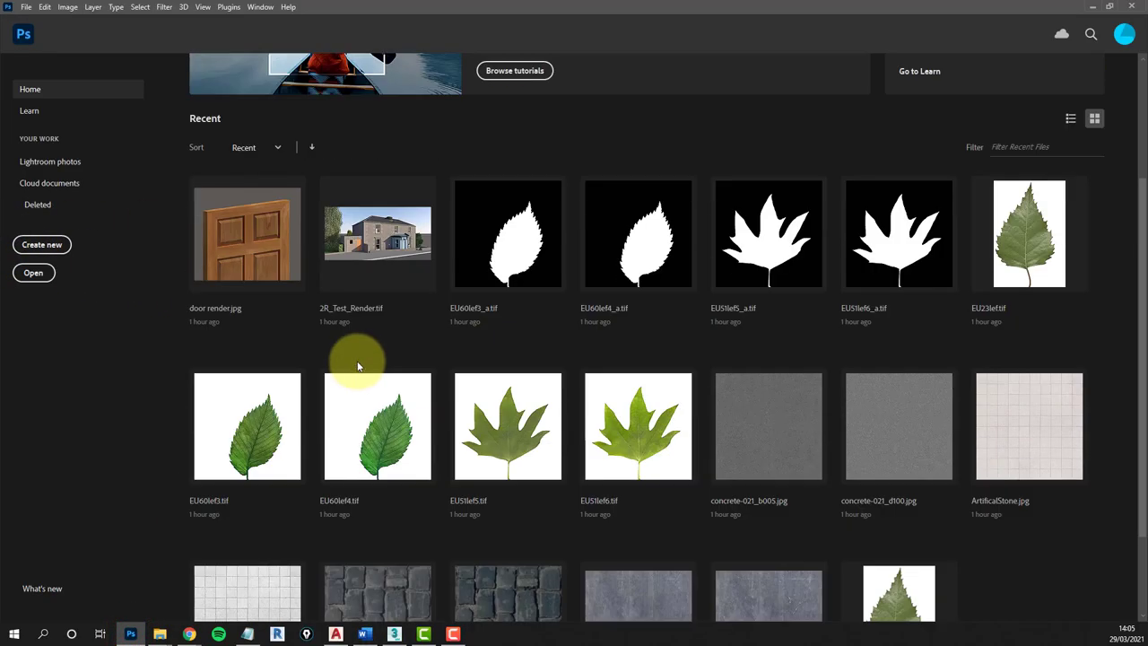
pyautogui.scroll(3, 236, 320)
pyautogui.click(33, 273)
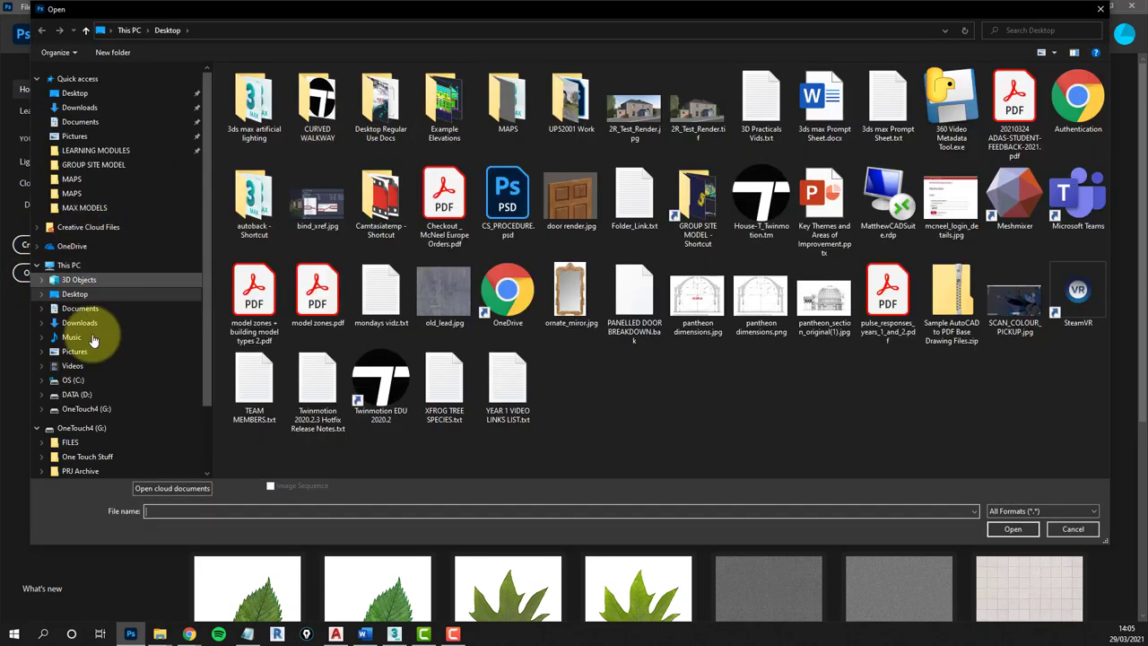
pyautogui.click(75, 166)
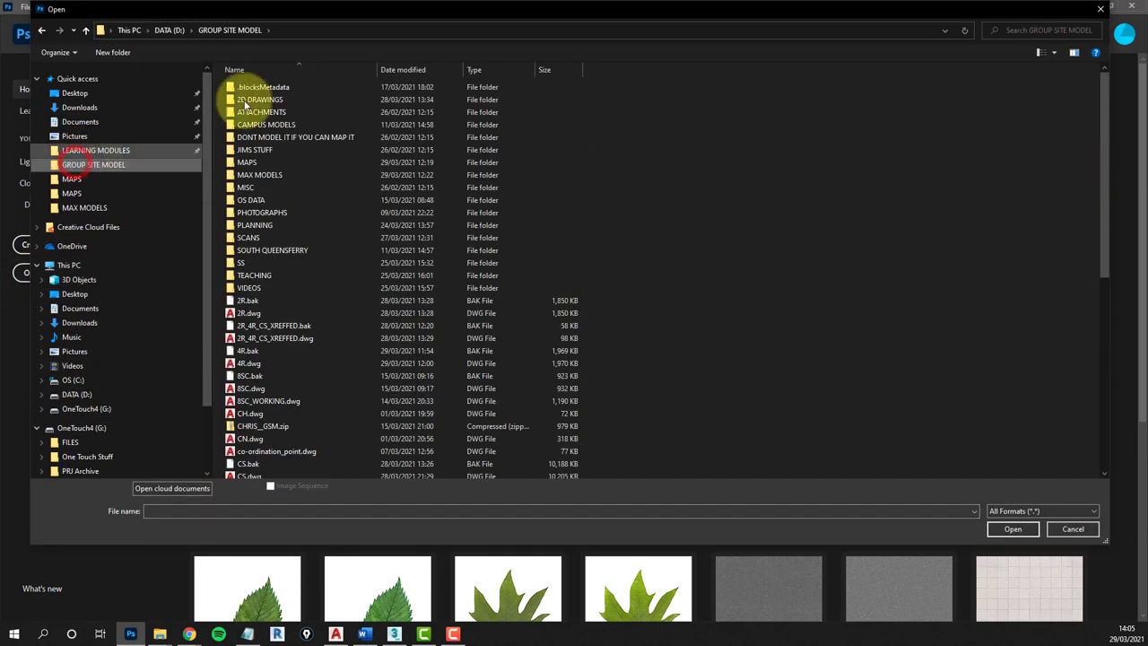
pyautogui.doubleClick(260, 213)
pyautogui.doubleClick(402, 101)
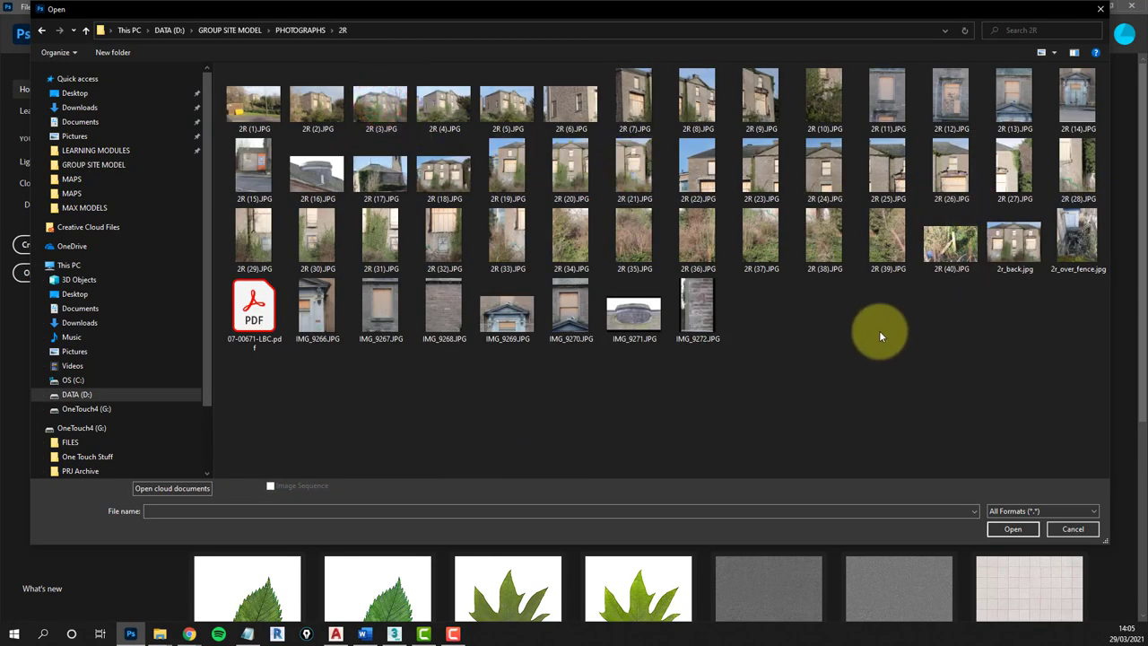
pyautogui.click(508, 314)
pyautogui.doubleClick(508, 312)
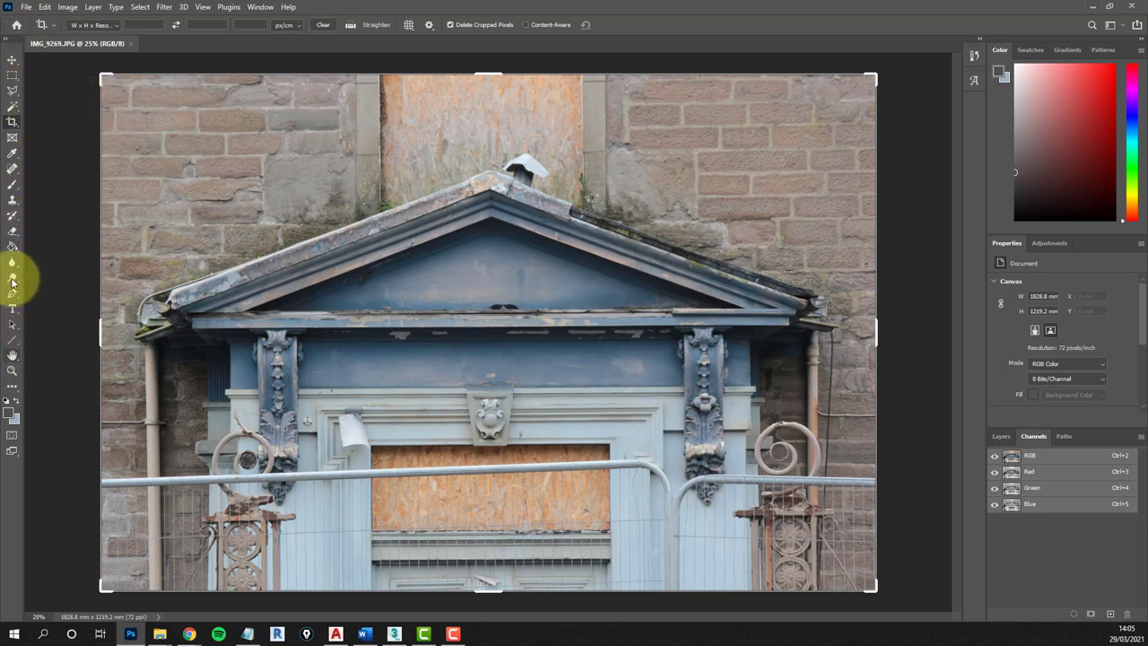
# - Sample the dark blue paint of the entrance pediment as the foreground colour with the Eyedropper tool
pyautogui.click(13, 154)
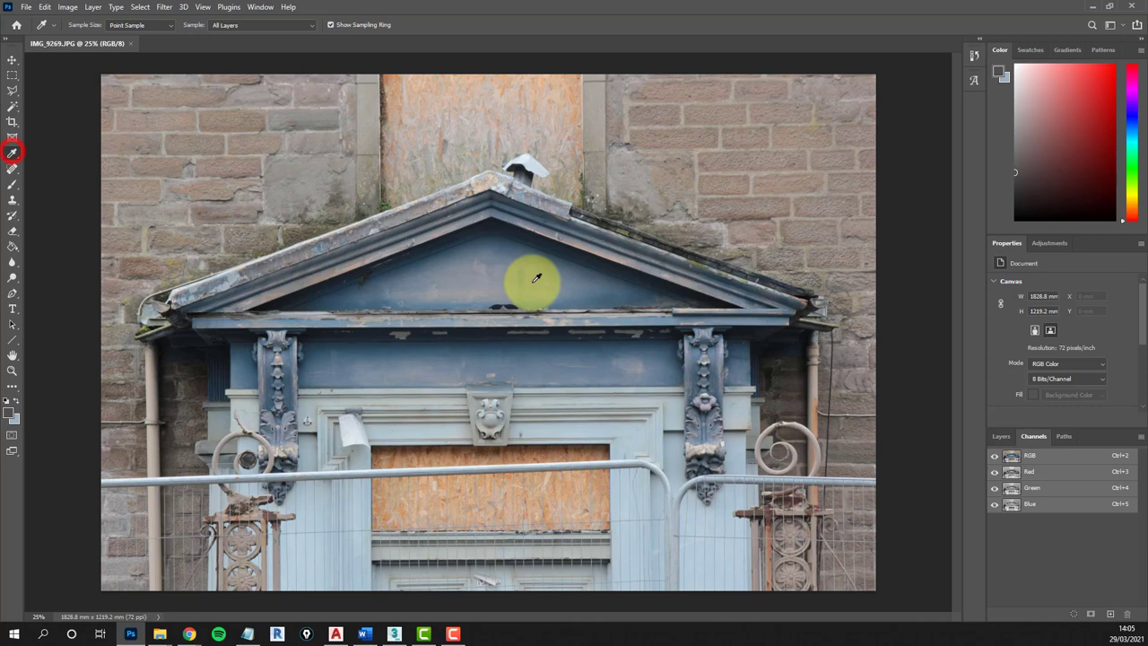
pyautogui.click(604, 298)
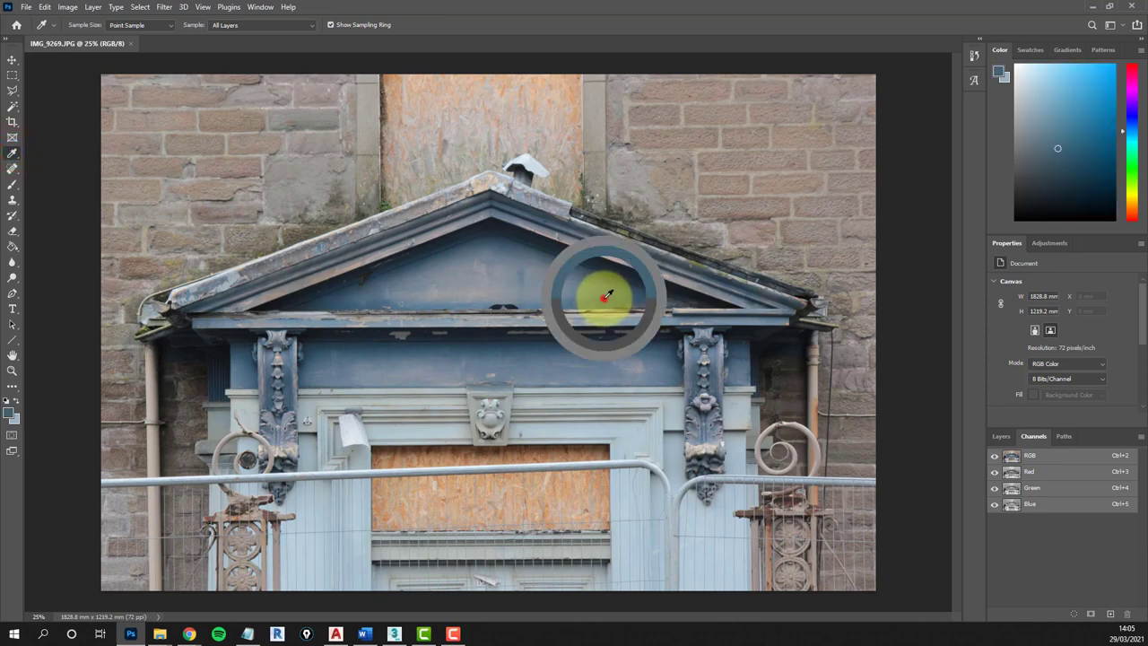
# - Create a new 100 x 100 pixel document and fill it with the sampled blue using the Paint Bucket tool
pyautogui.click(27, 8)
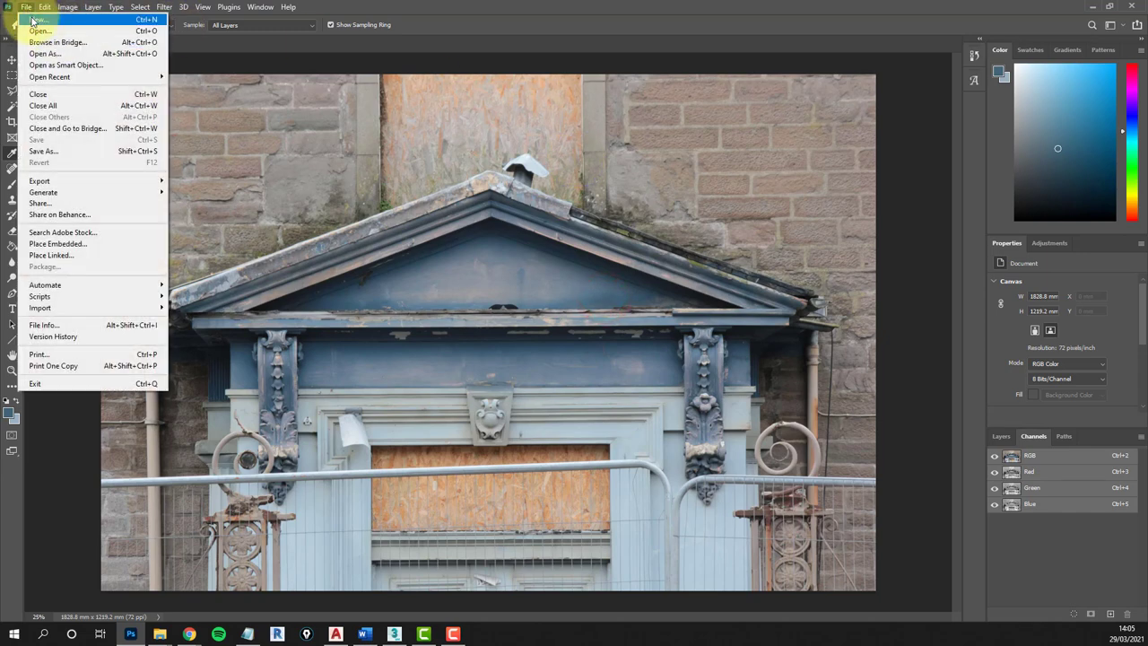
pyautogui.click(31, 19)
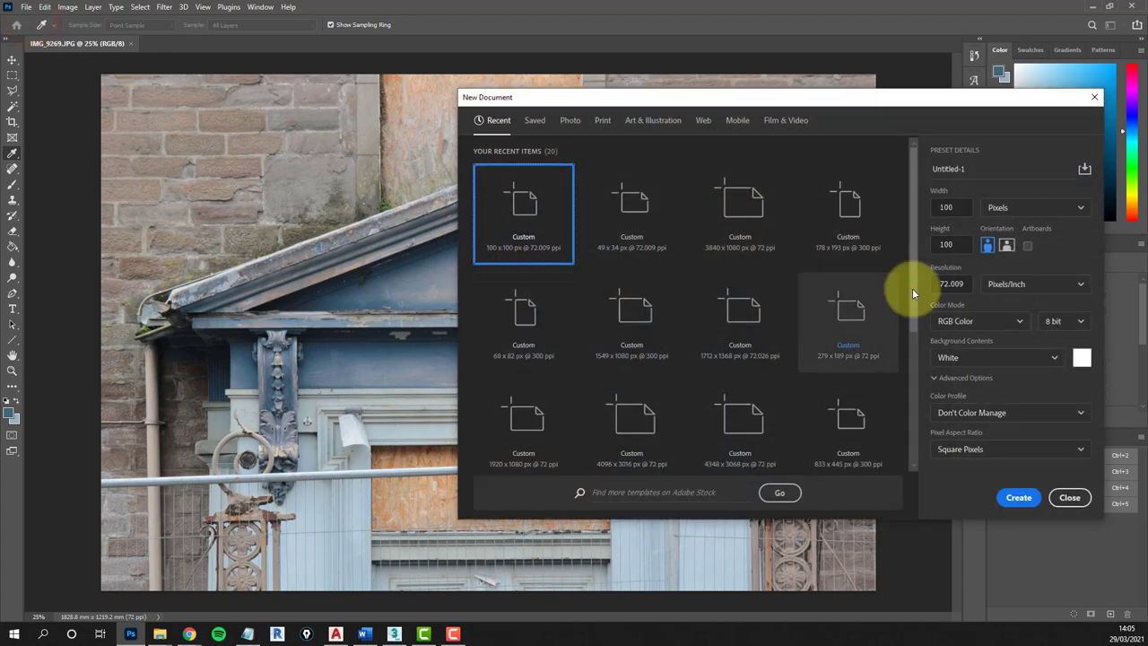
pyautogui.click(959, 206)
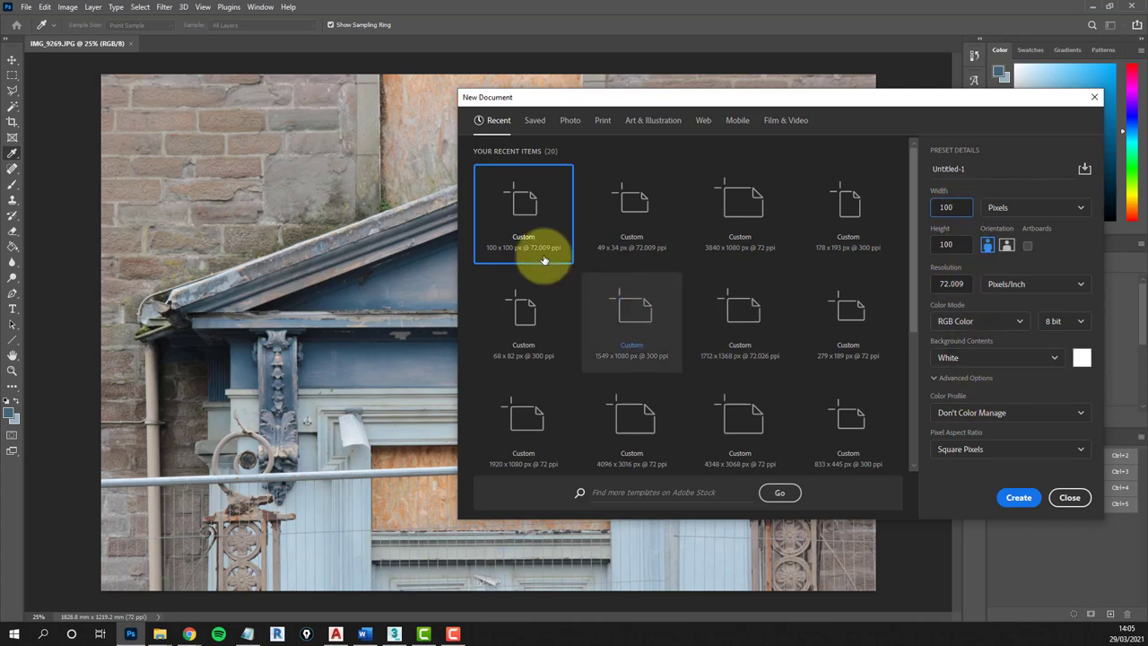
pyautogui.click(1018, 497)
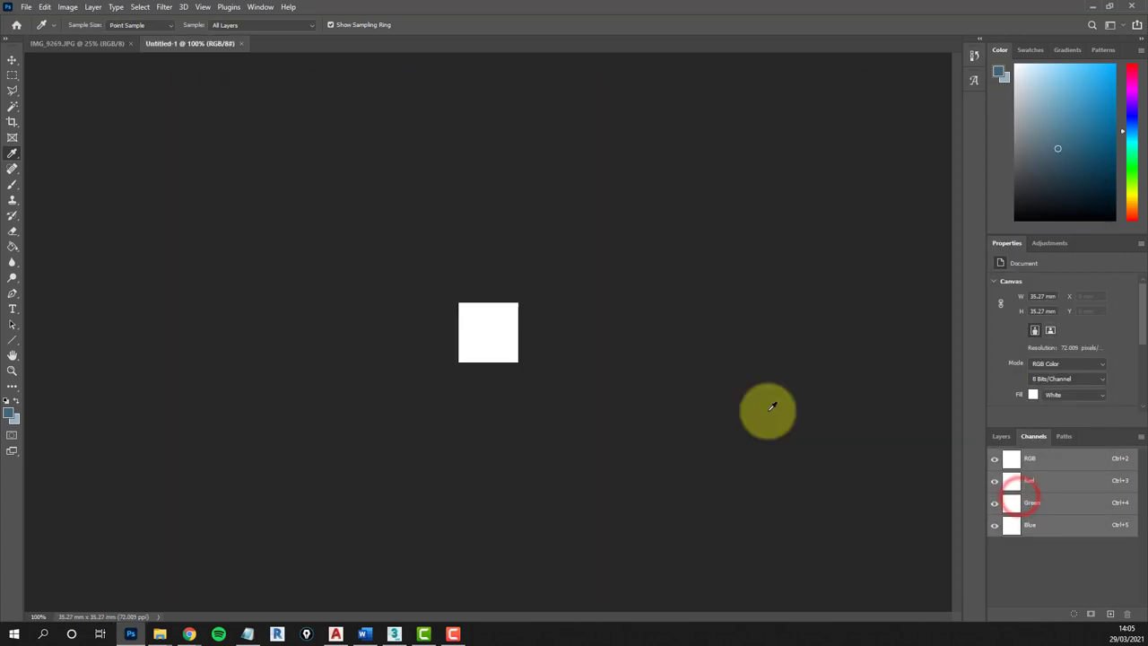
pyautogui.click(12, 246)
pyautogui.click(487, 335)
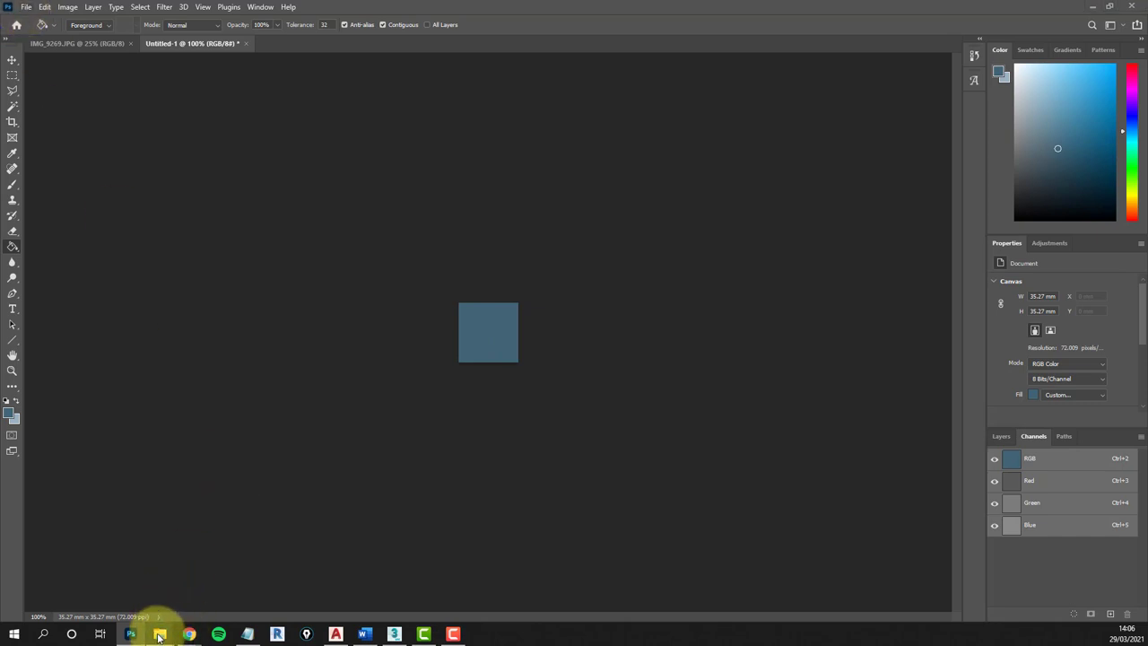
# - Switch to the MAPS folder in File Explorer and view the DUNDEE CEMENT COLOUR LIGHTER.jpg colour swatch, then close it
pyautogui.moveTo(158, 636)
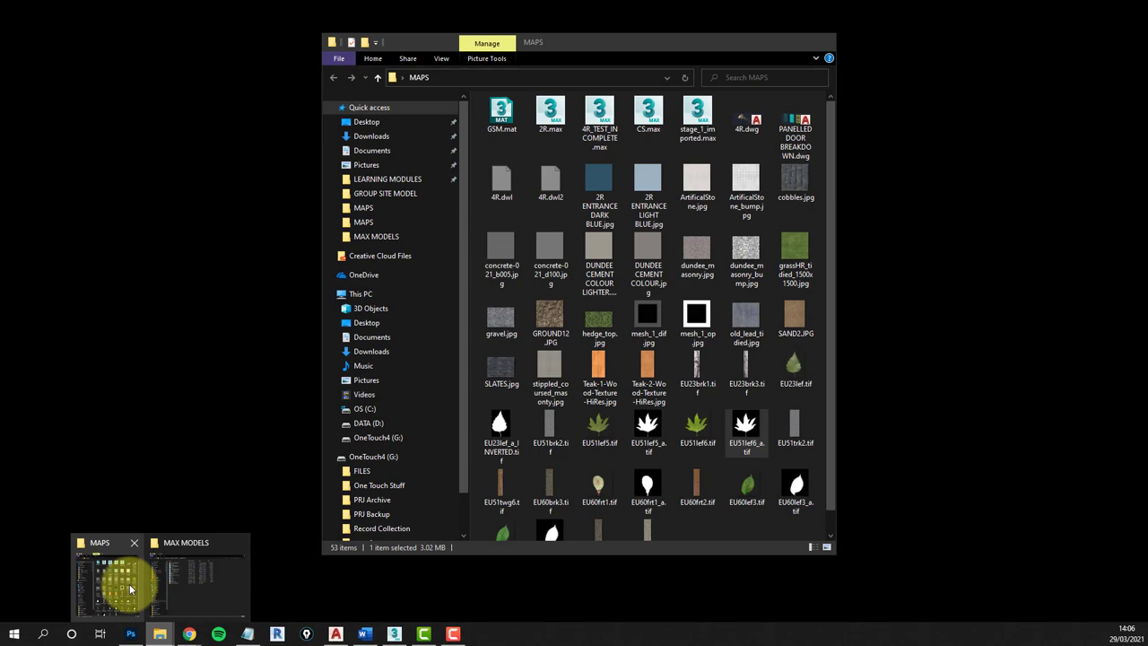
pyautogui.click(130, 584)
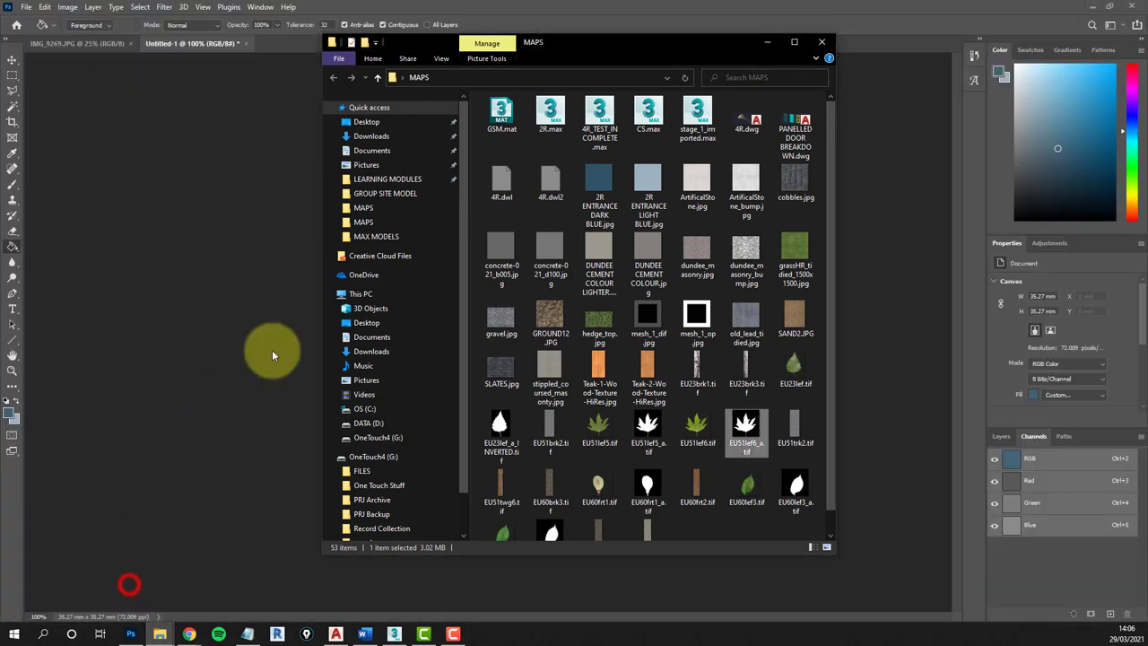
pyautogui.doubleClick(604, 257)
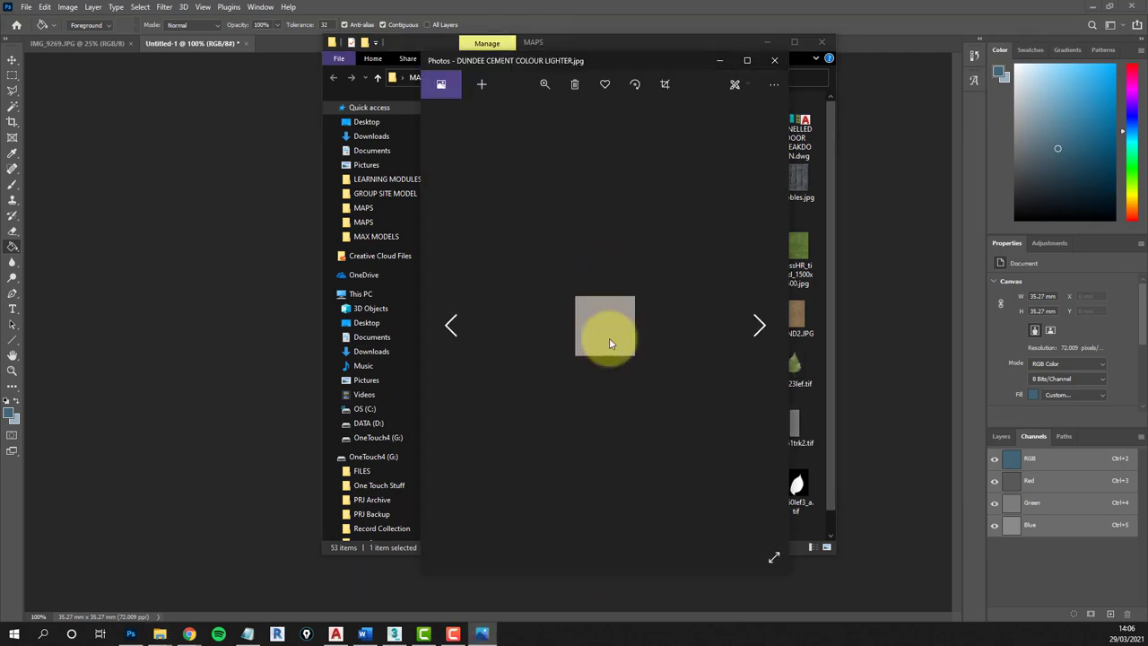
pyautogui.click(625, 342)
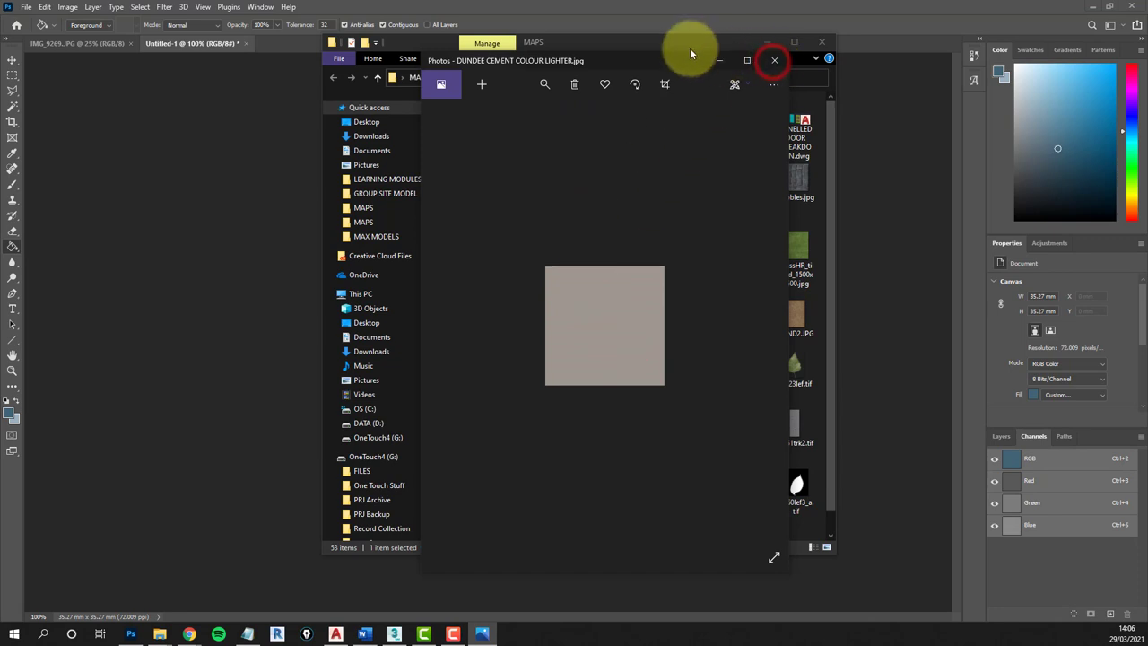
pyautogui.click(773, 61)
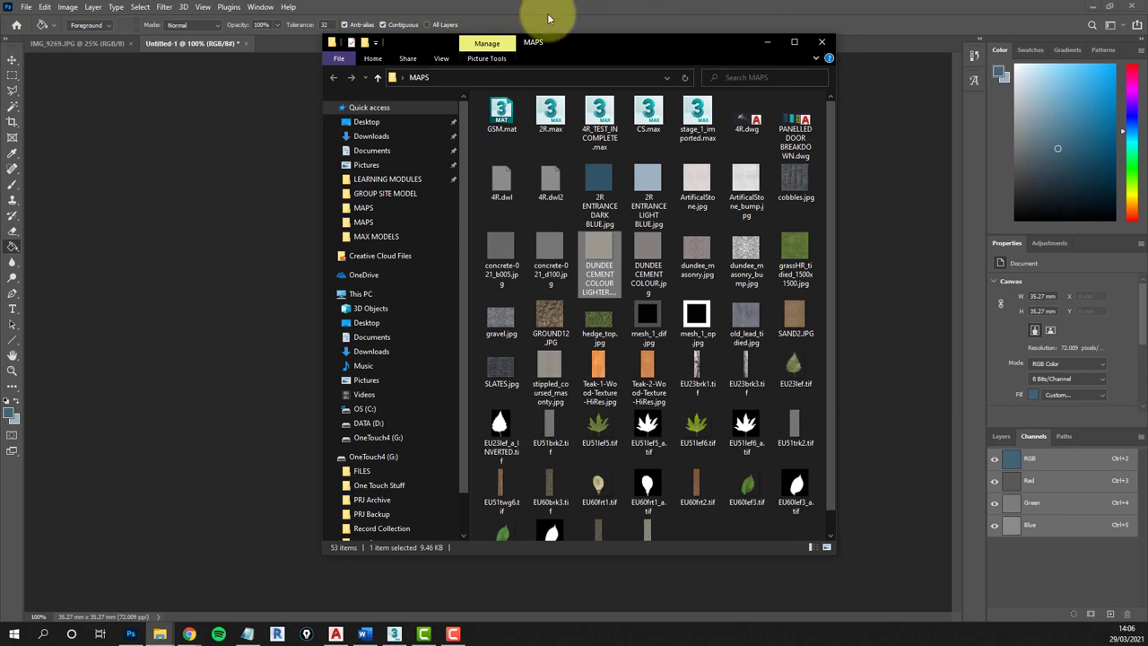
# - Switch to 3ds Max and open the Material/Map Browser from the Material Editor with the 04 - Default sample slot active
pyautogui.click(394, 633)
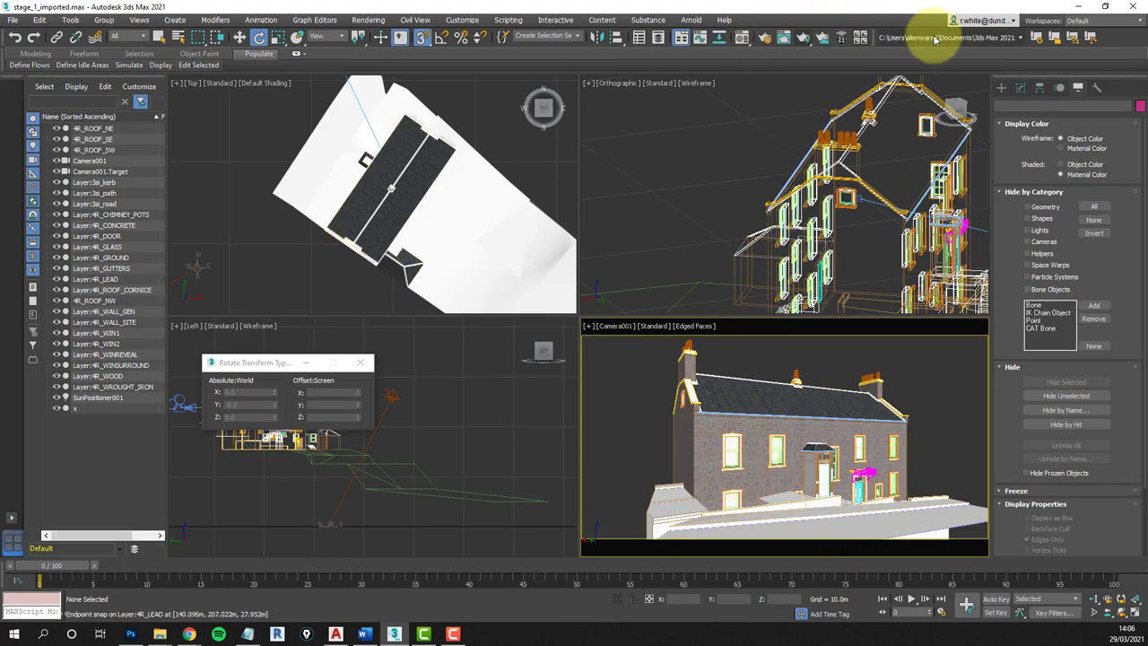
pyautogui.click(743, 38)
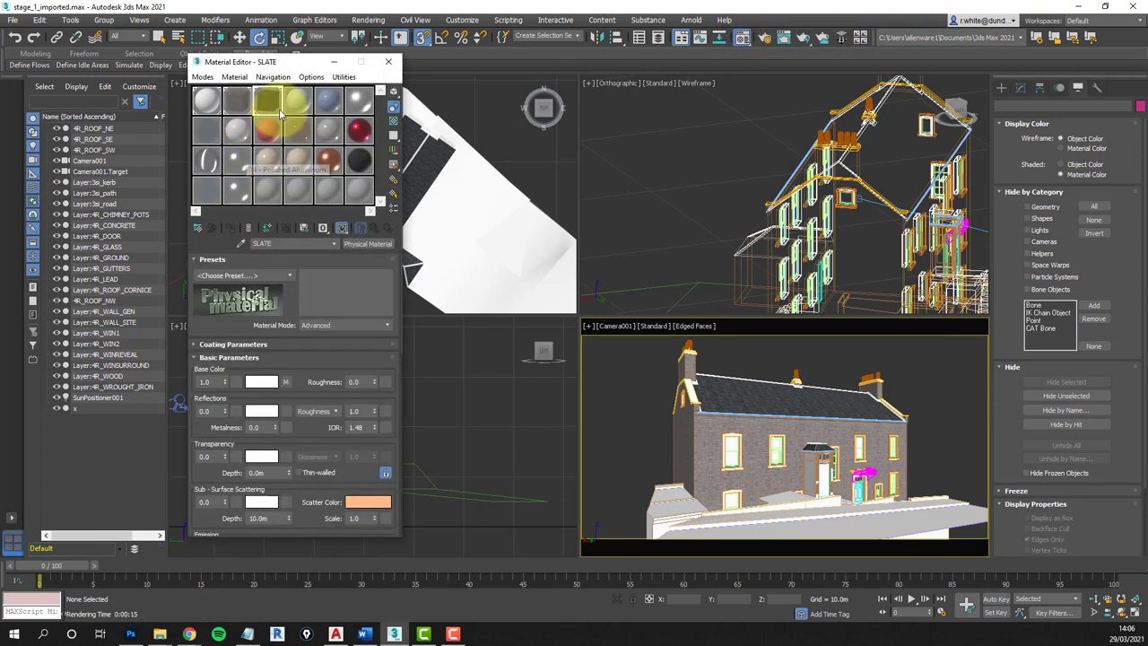
pyautogui.moveTo(299, 102); pyautogui.dragTo(200, 232)
pyautogui.click(199, 230)
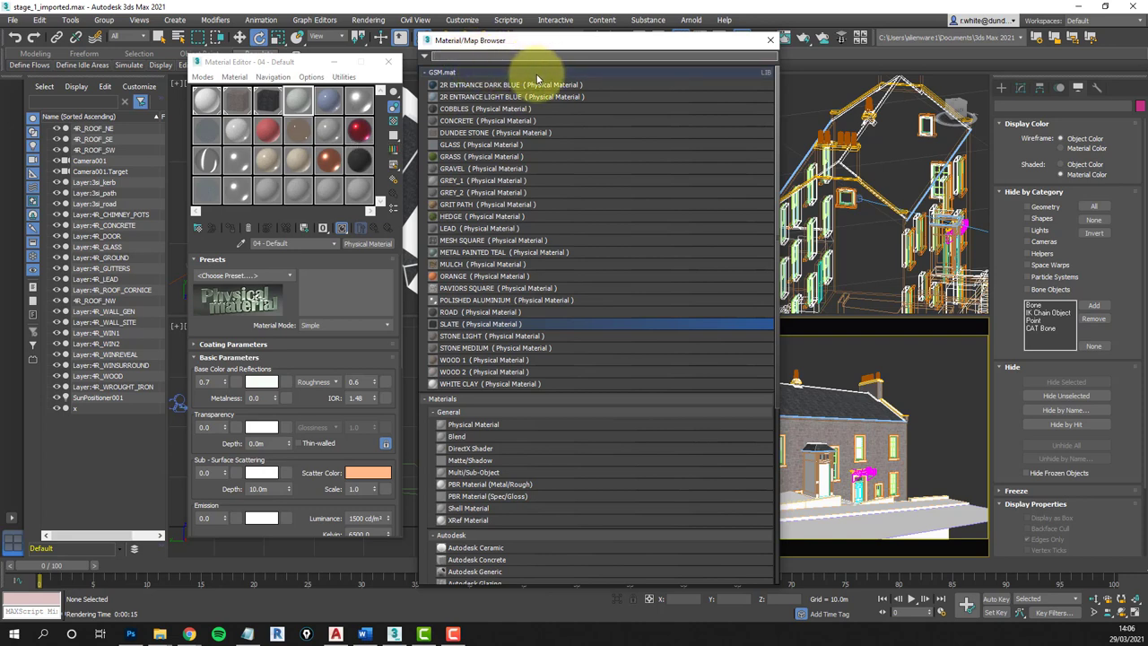
# - Collapse the Autodesk and Materials groups in the Material/Map Browser
pyautogui.moveTo(776, 158); pyautogui.dragTo(779, 405)
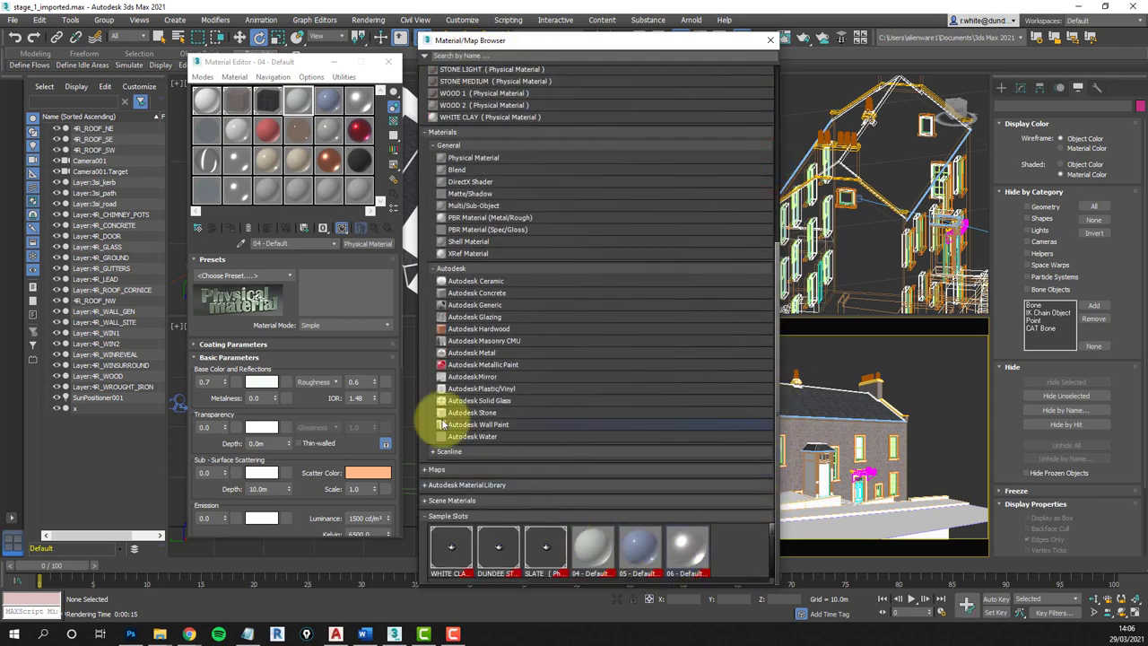
pyautogui.click(434, 268)
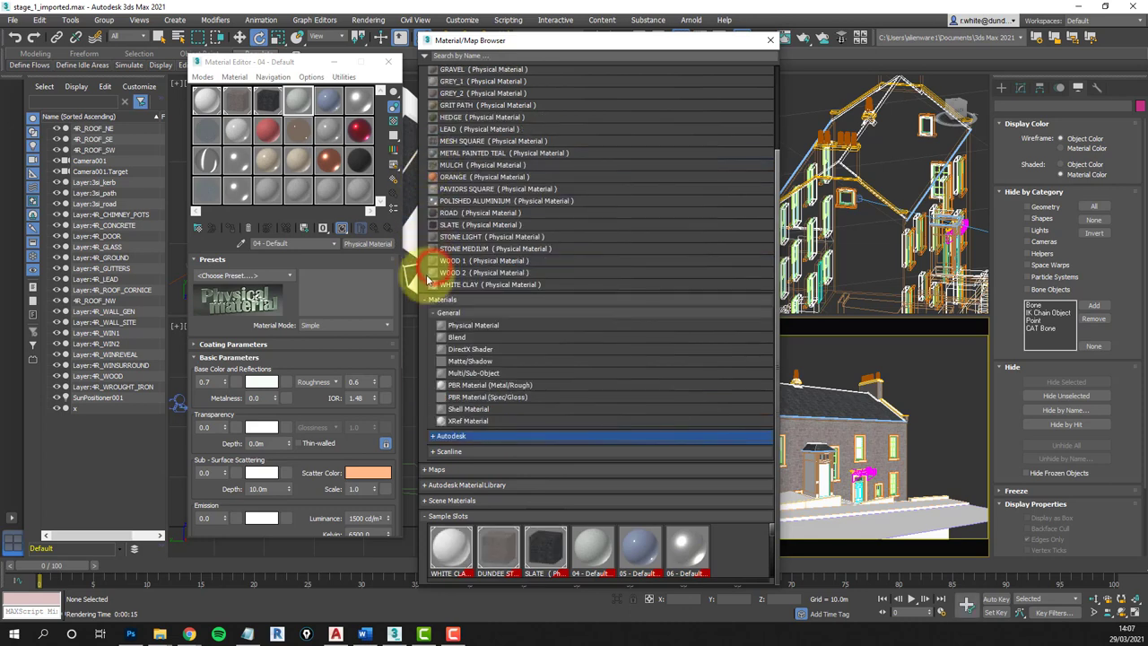
pyautogui.click(425, 299)
# - Create a new material library named "my library.mat" in the MAPS folder on the Desktop
pyautogui.rightClick(553, 561)
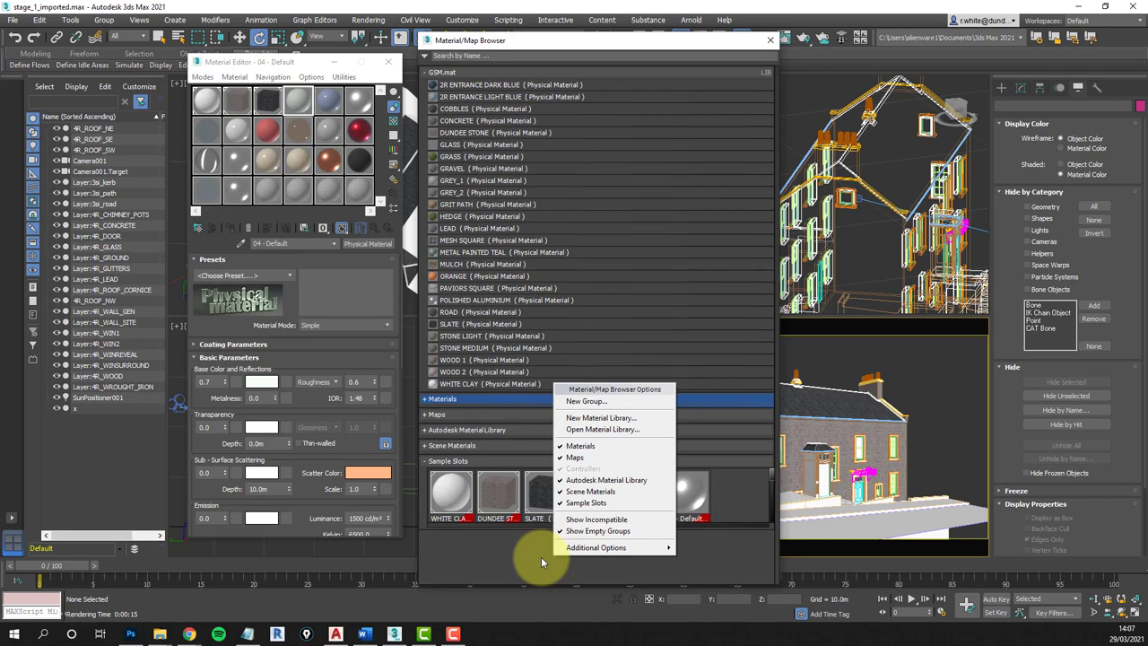
pyautogui.click(591, 419)
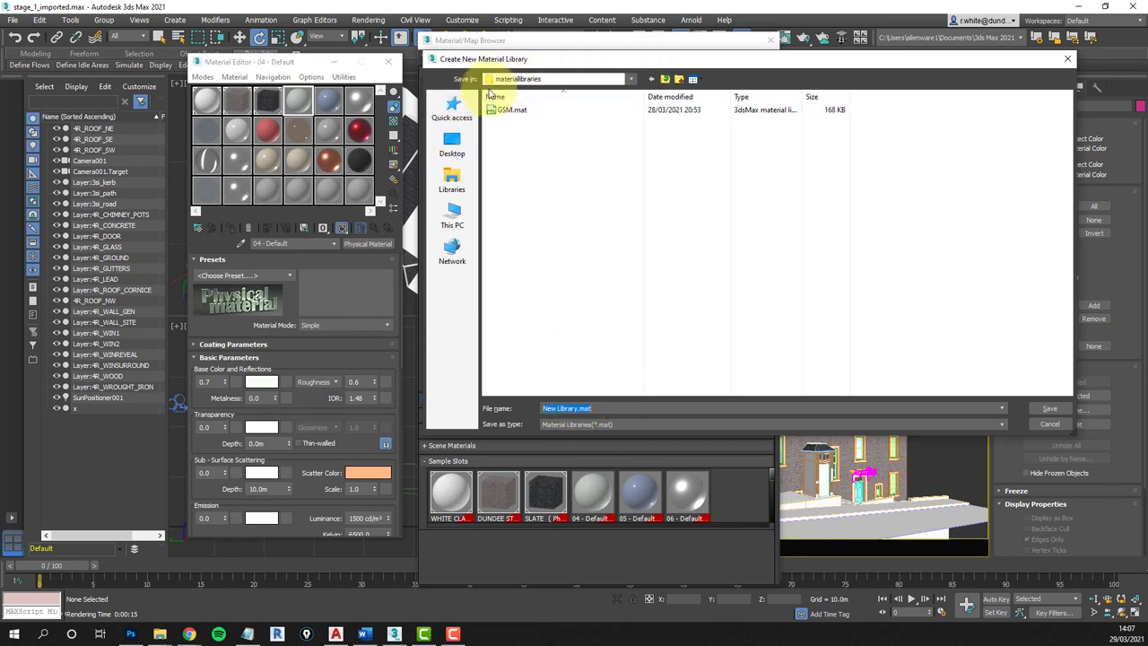
pyautogui.click(452, 143)
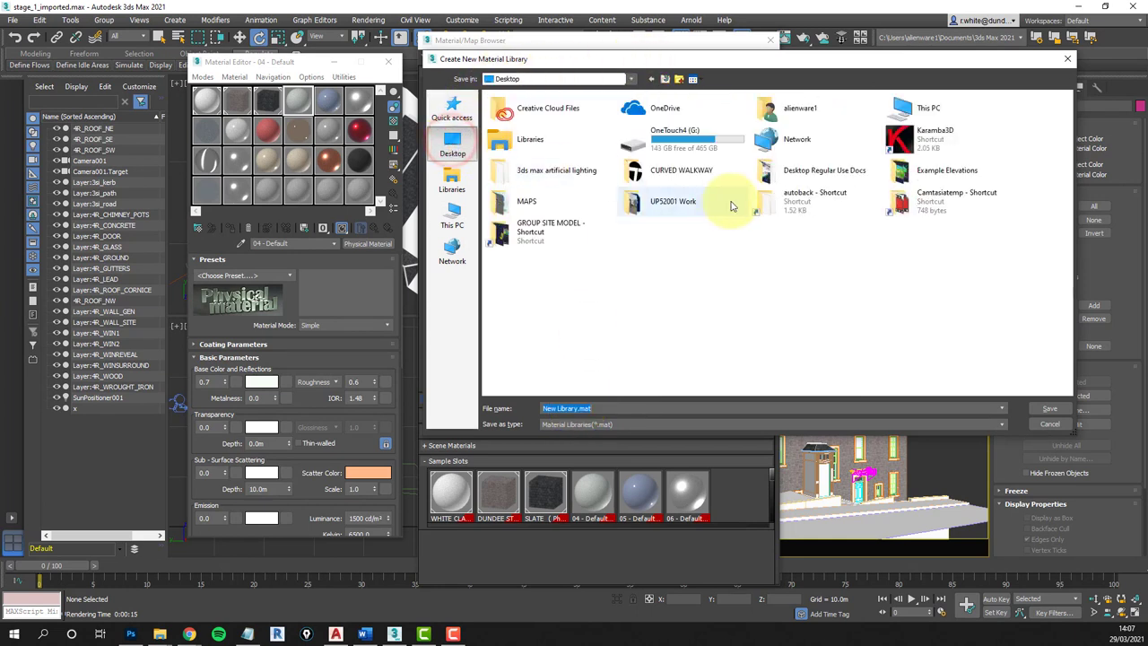
pyautogui.doubleClick(529, 200)
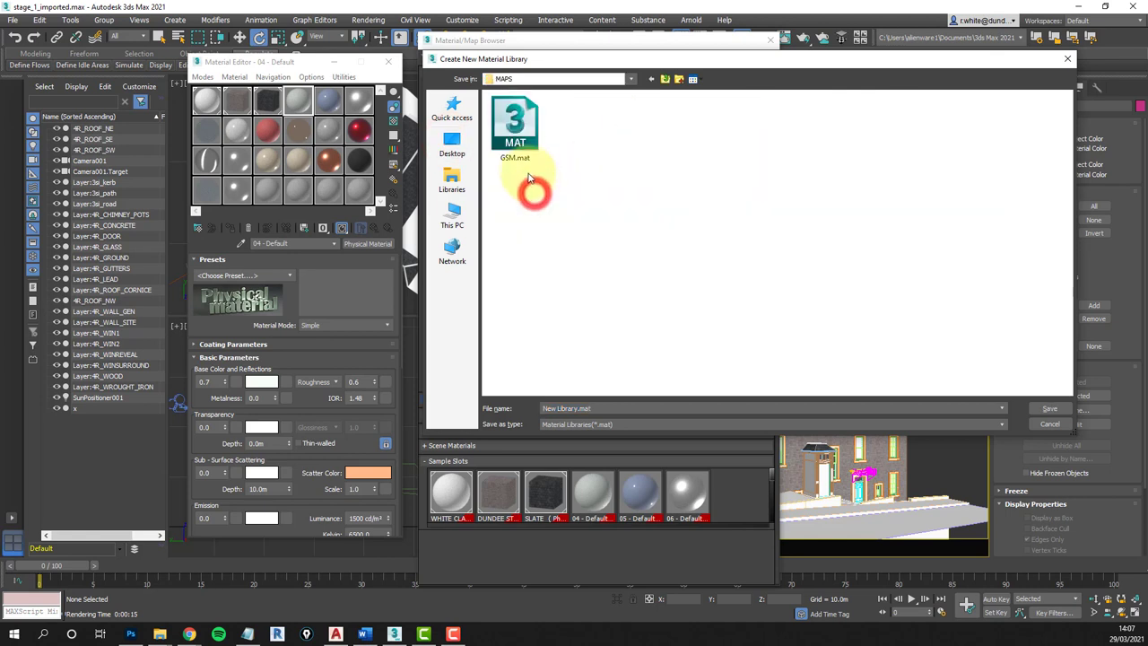
pyautogui.moveTo(575, 408); pyautogui.dragTo(402, 409)
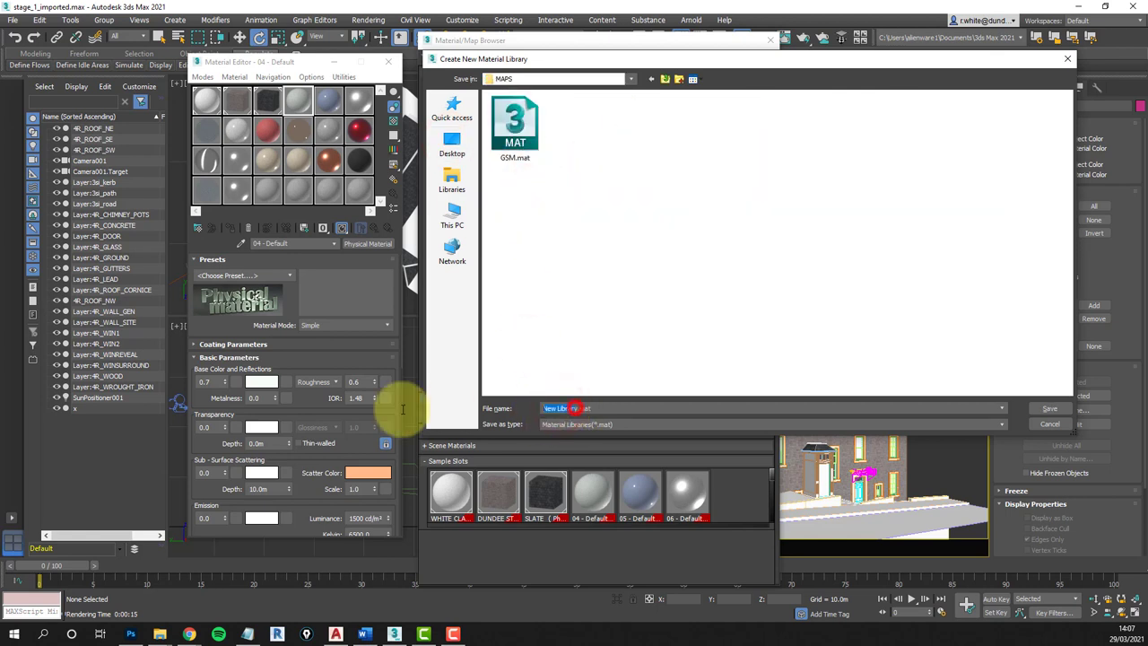
pyautogui.write('my libryar')
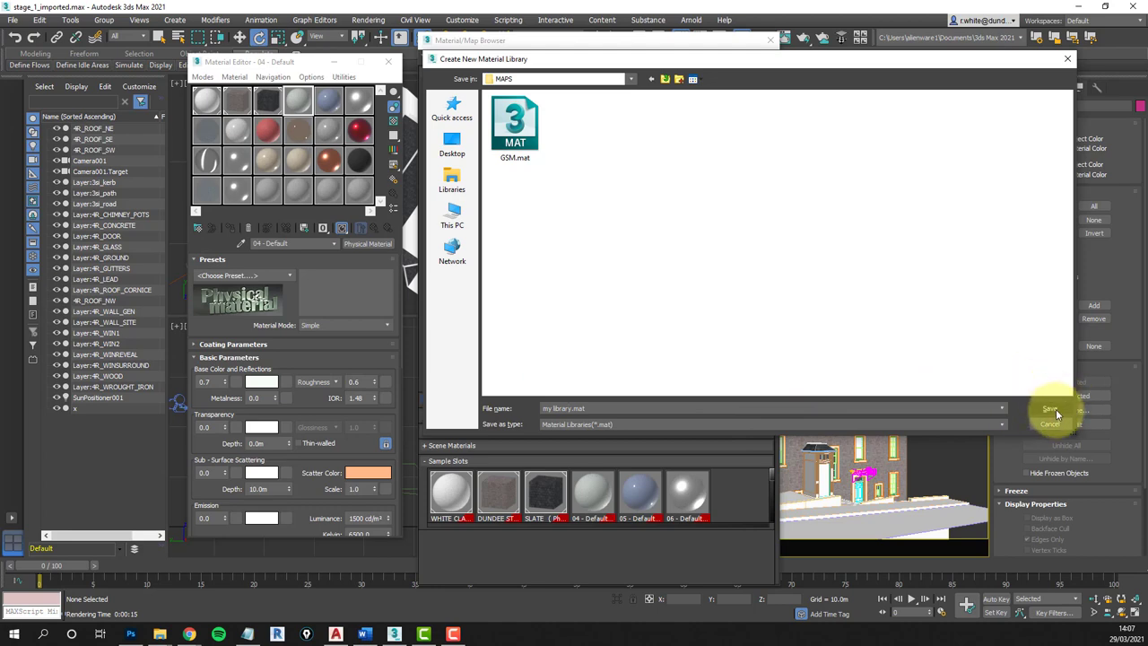
pyautogui.click(1055, 411)
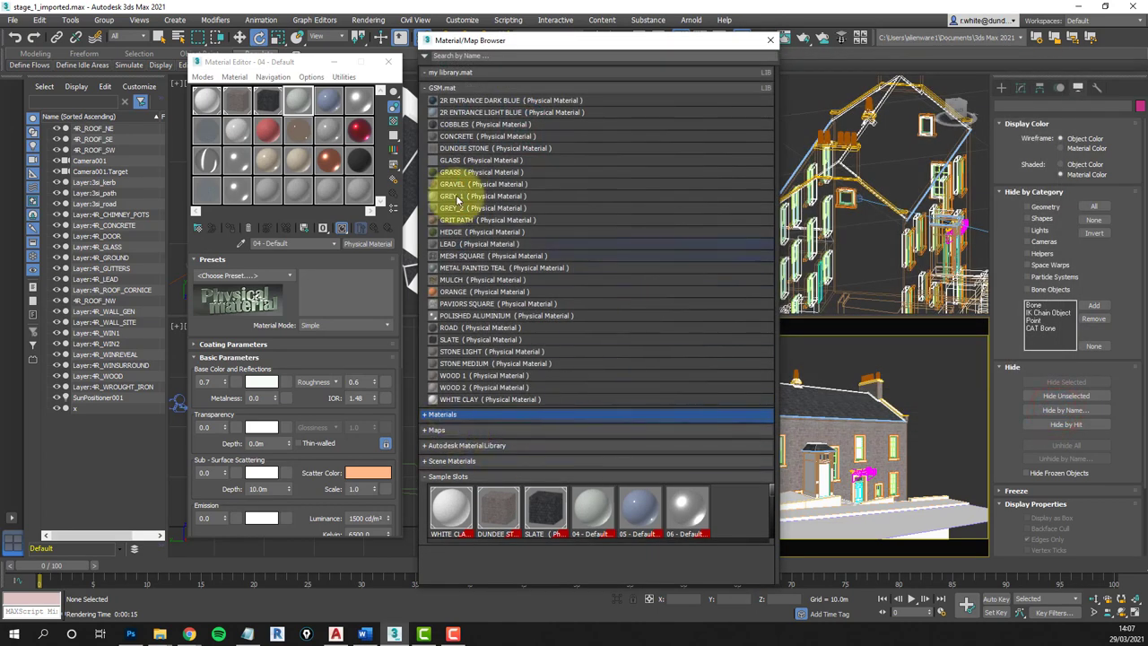
# - Add the 12 - Car Paint sample material to my library.mat and expand the library to list its contents
pyautogui.click(427, 73)
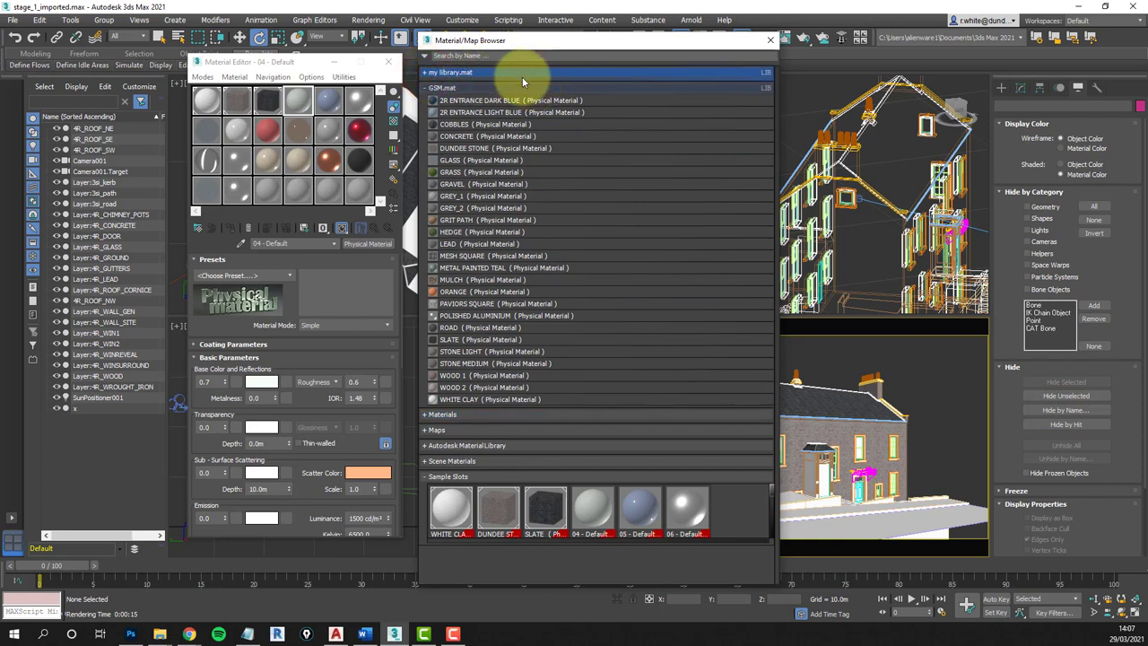
pyautogui.moveTo(361, 127); pyautogui.dragTo(492, 72)
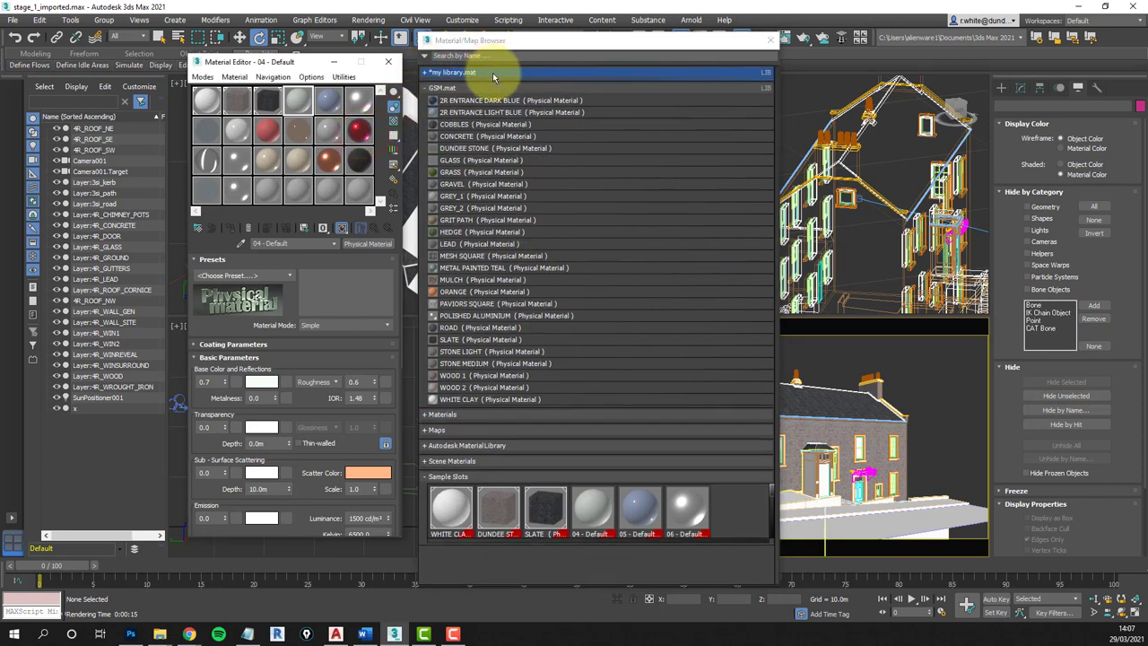
pyautogui.click(426, 73)
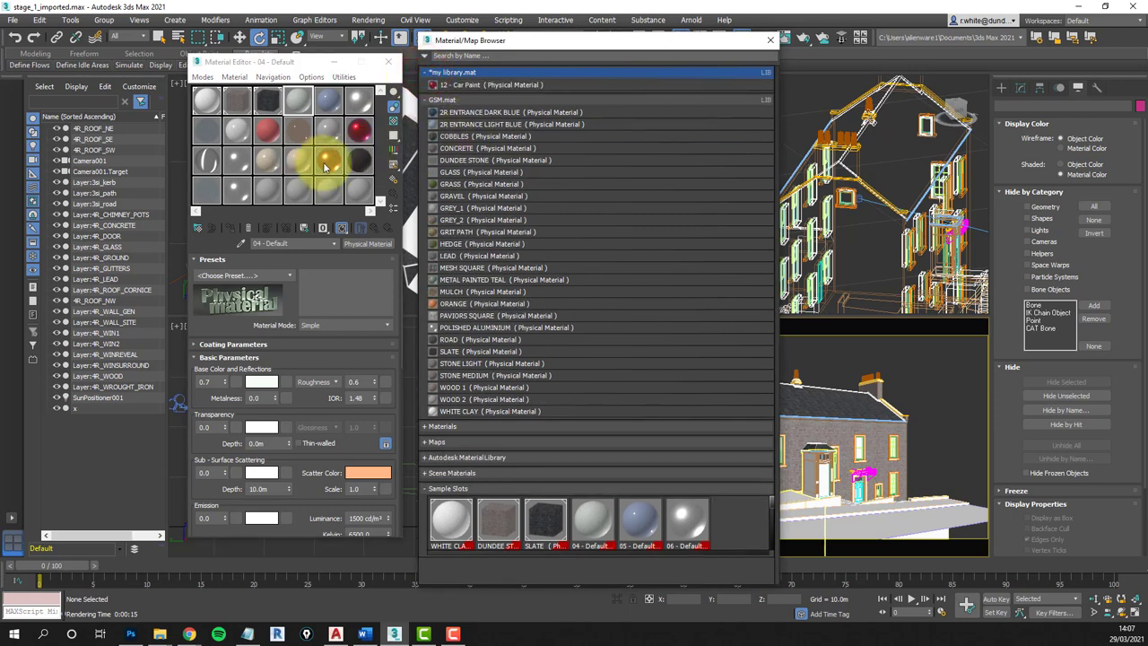
# - Add the 17 - Old Copper #1, DUNDEE STONE and SLATE sample materials to my library.mat
pyautogui.moveTo(325, 166); pyautogui.dragTo(461, 77)
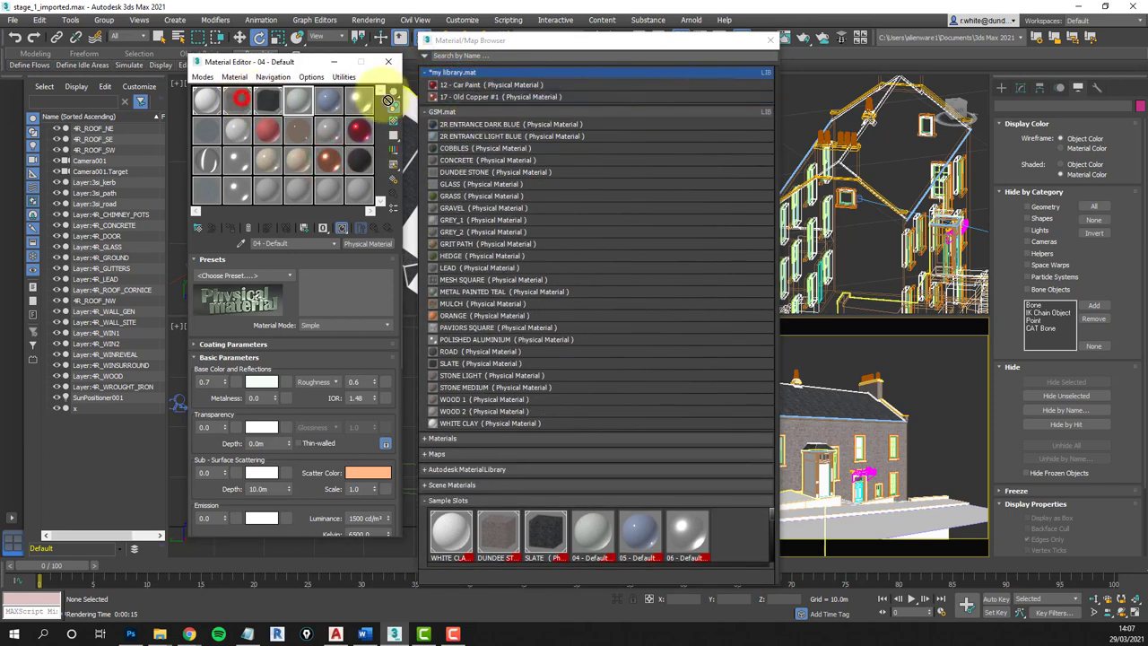
pyautogui.moveTo(394, 98); pyautogui.dragTo(439, 73)
pyautogui.moveTo(262, 101); pyautogui.dragTo(443, 106)
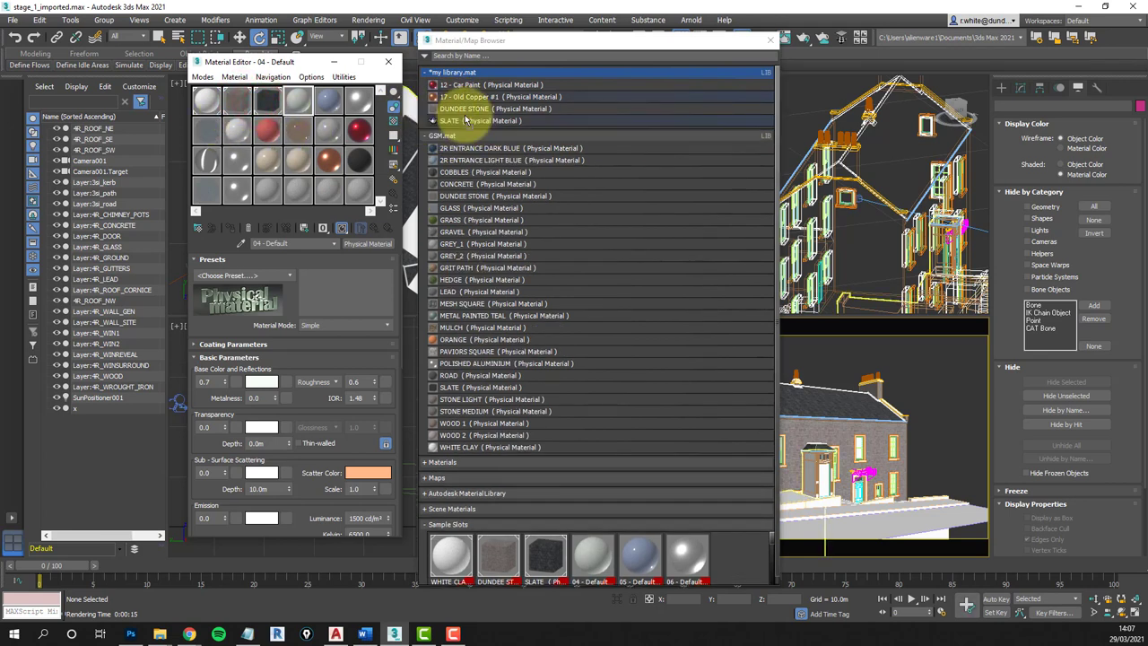
# - Show the file saving options for my library.mat and collapse its list of materials
pyautogui.rightClick(528, 72)
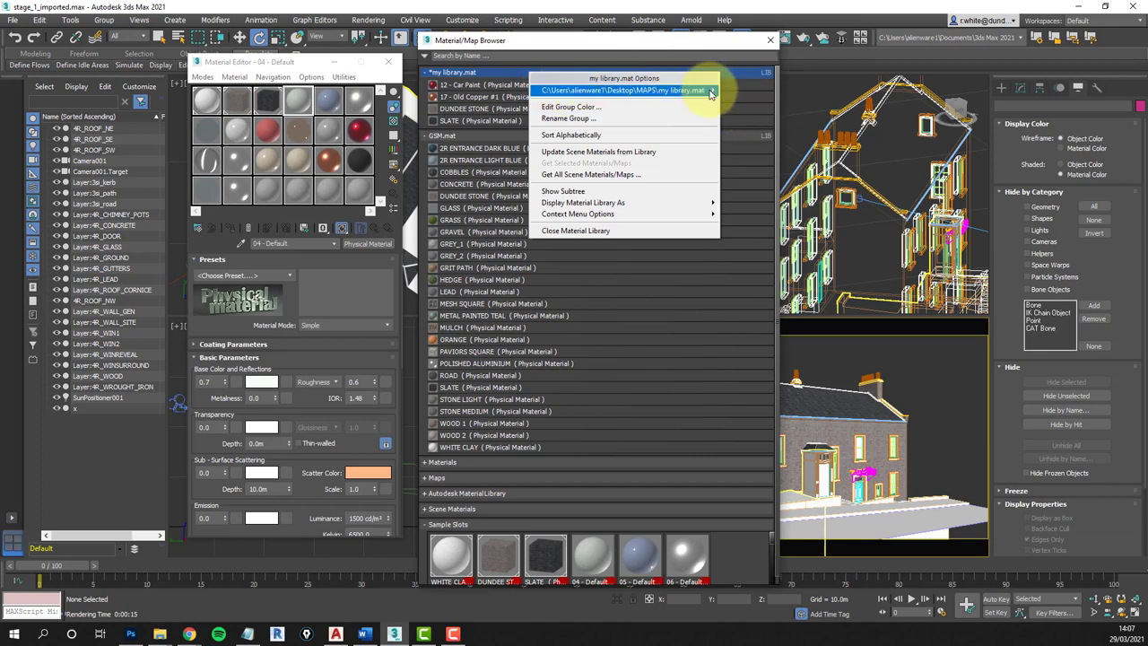
pyautogui.moveTo(713, 90)
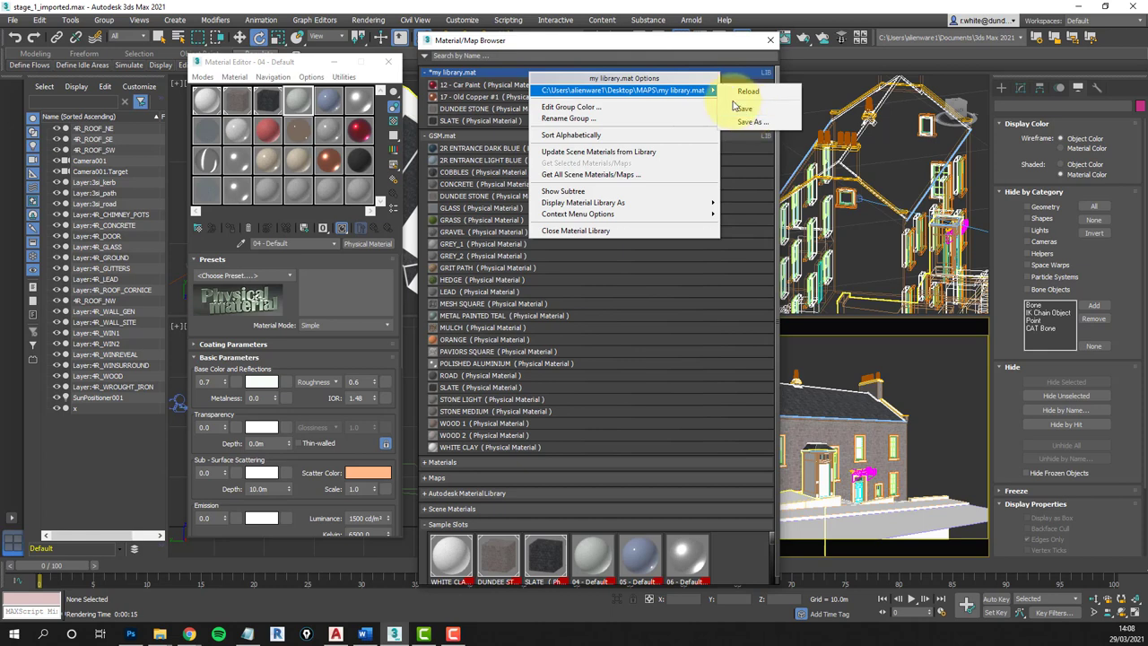
pyautogui.click(500, 73)
pyautogui.click(504, 73)
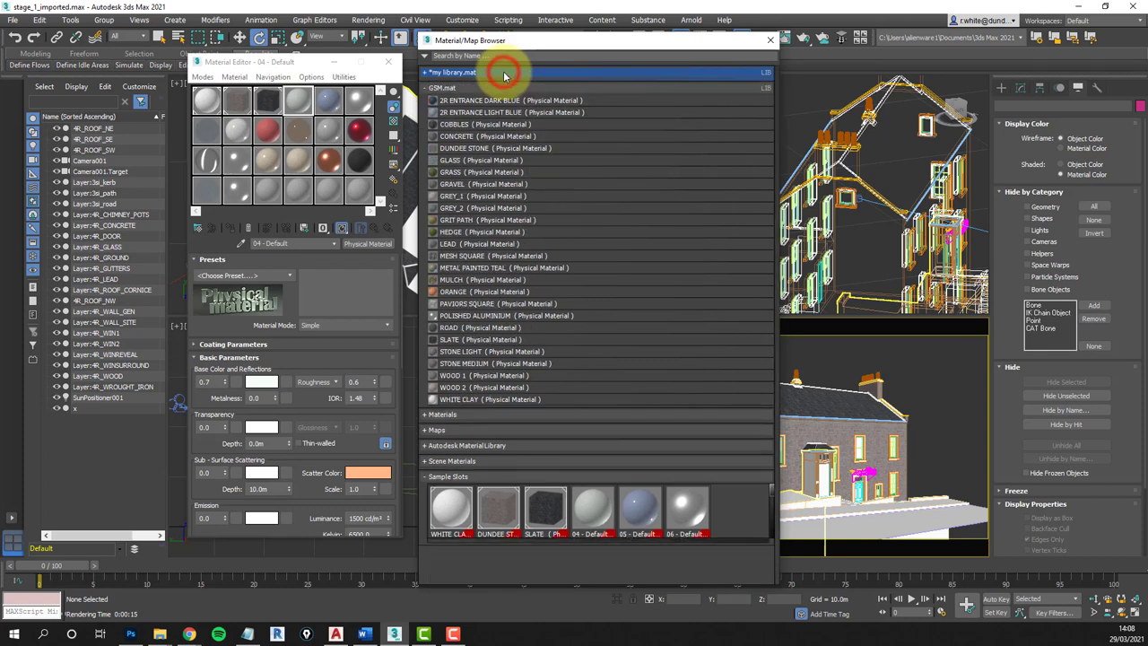
# - Close my library.mat without saving its changes
pyautogui.rightClick(573, 74)
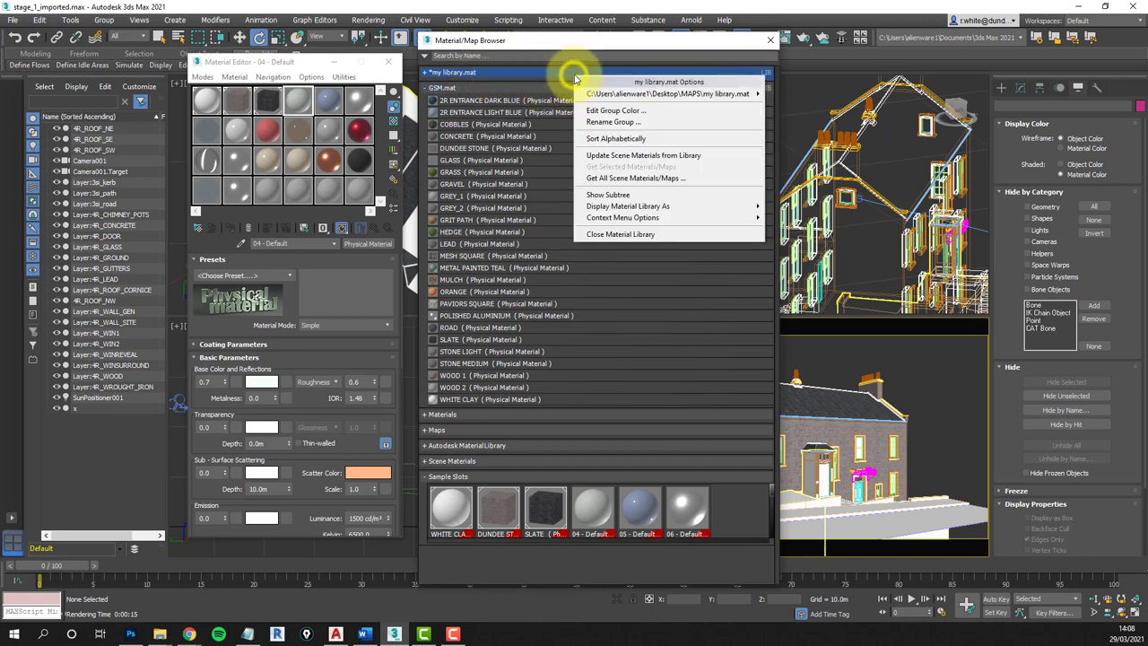
pyautogui.click(630, 234)
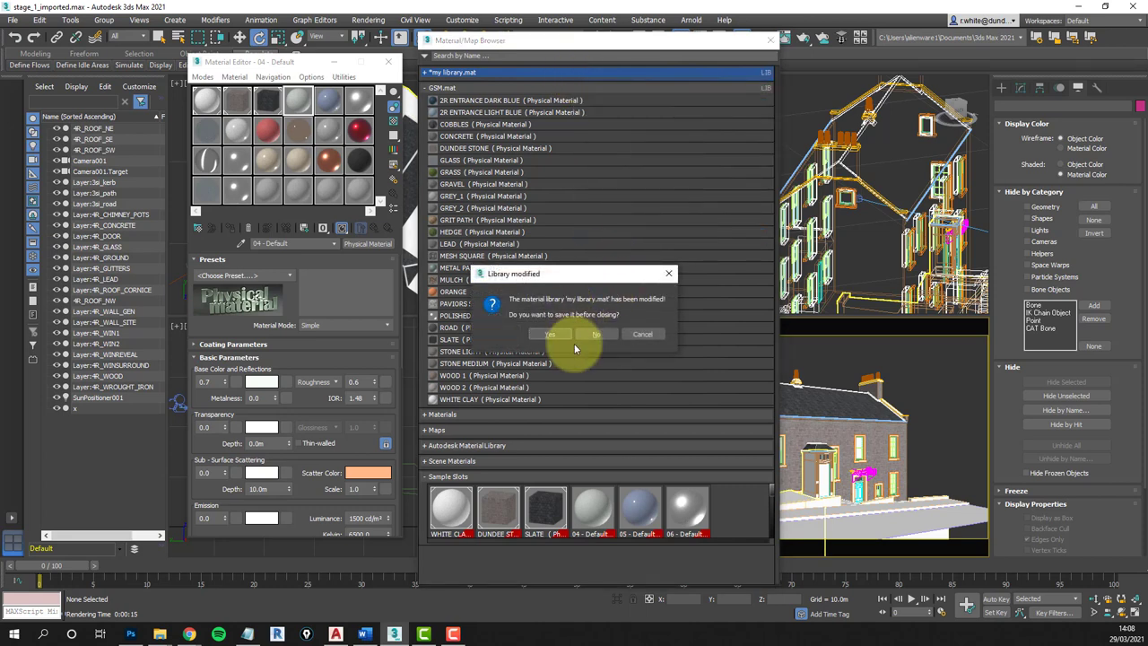
pyautogui.click(598, 334)
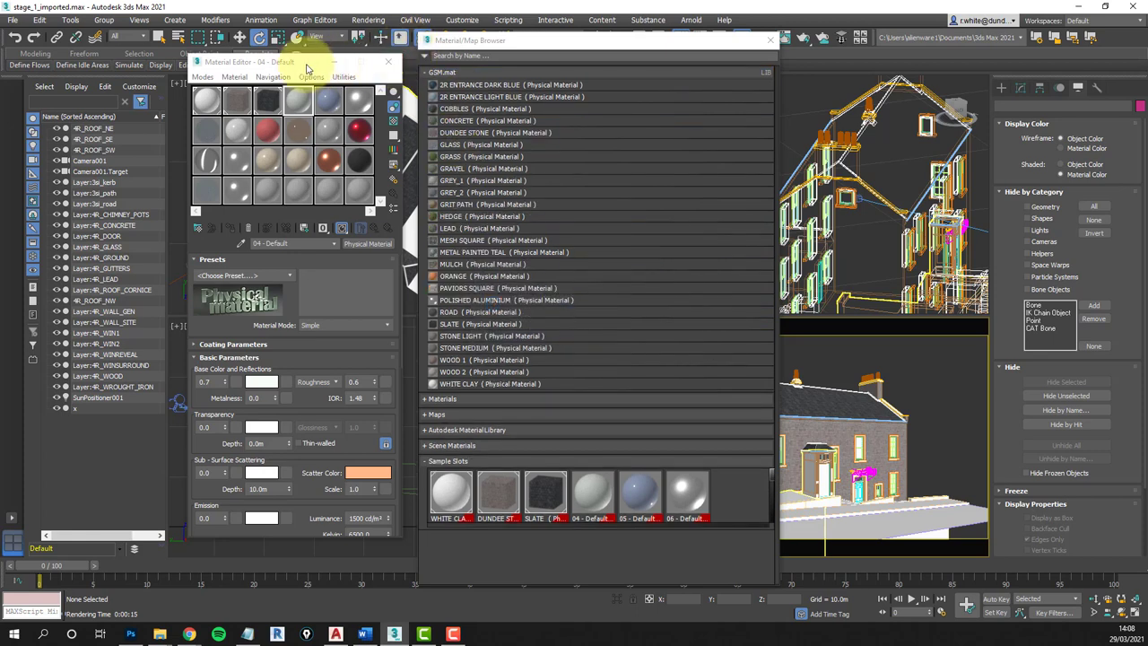
# - Load STONE LIGHT from GSM.mat into the 04 - Default sample slot and close the Material/Map Browser
pyautogui.moveTo(284, 64); pyautogui.dragTo(179, 60)
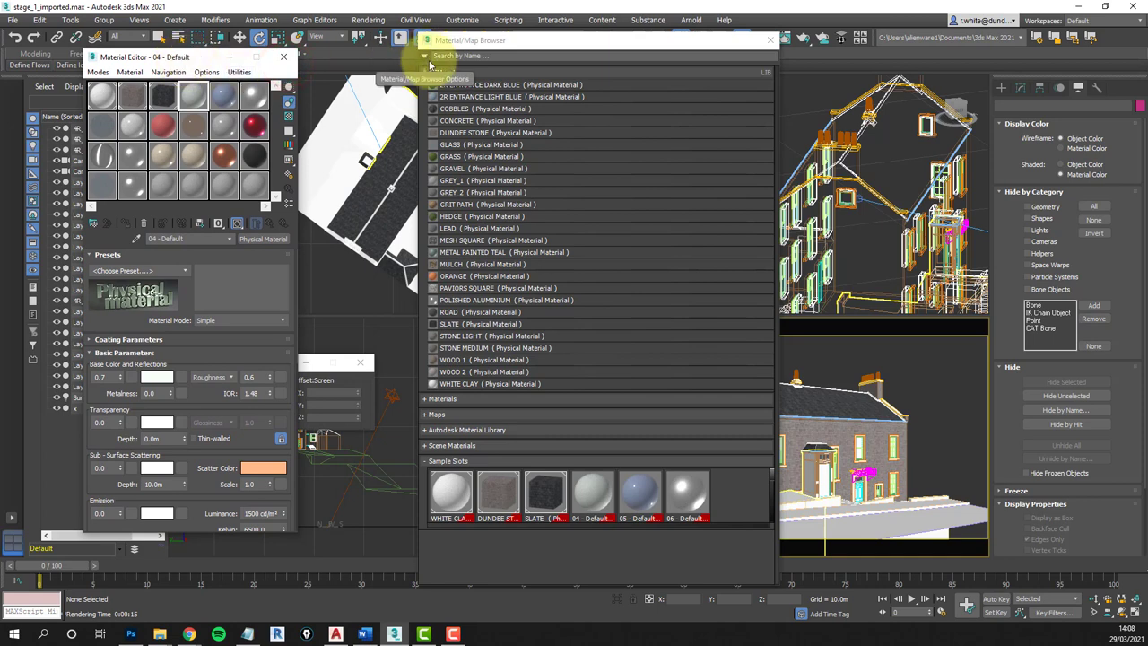
pyautogui.moveTo(532, 45); pyautogui.dragTo(429, 56)
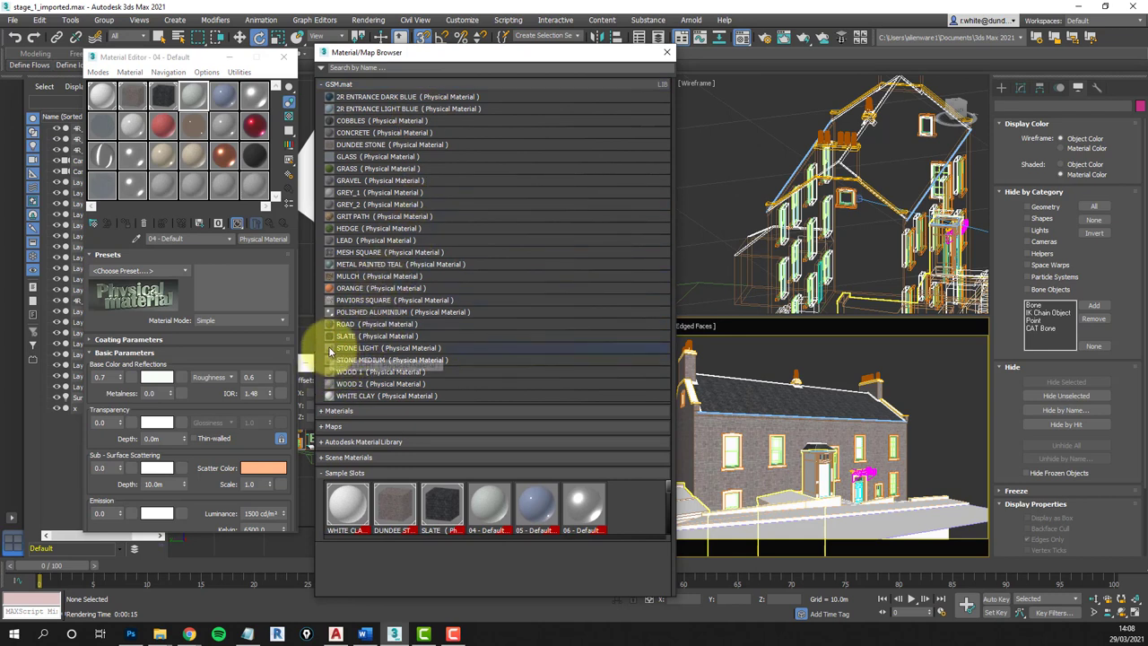
pyautogui.moveTo(330, 350); pyautogui.dragTo(192, 100)
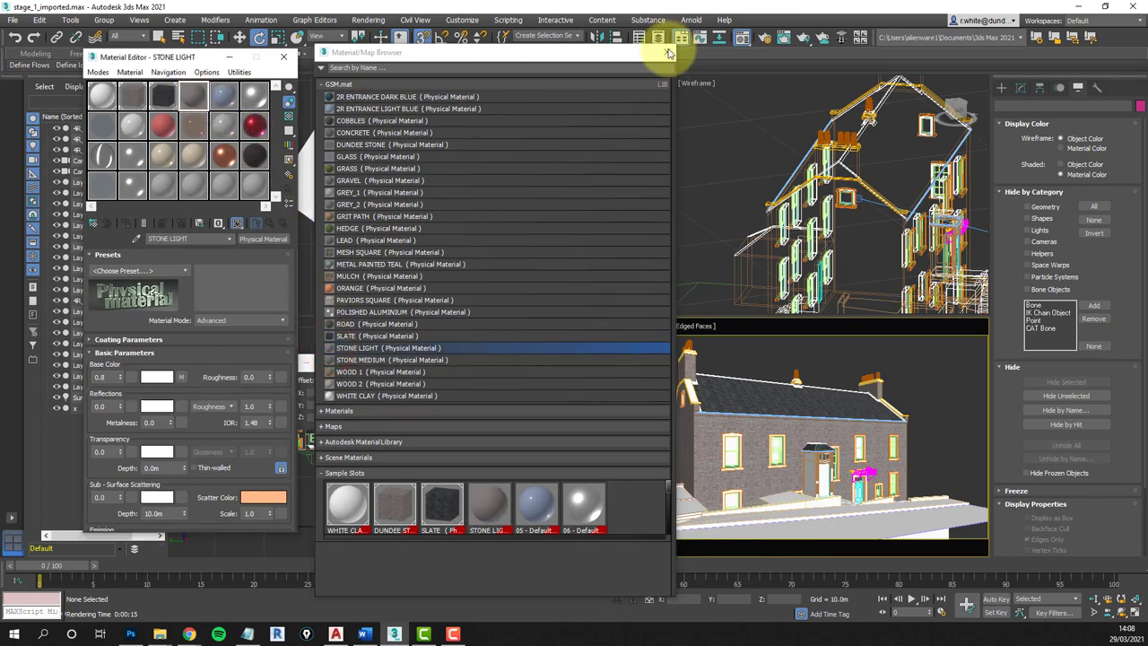
pyautogui.click(668, 56)
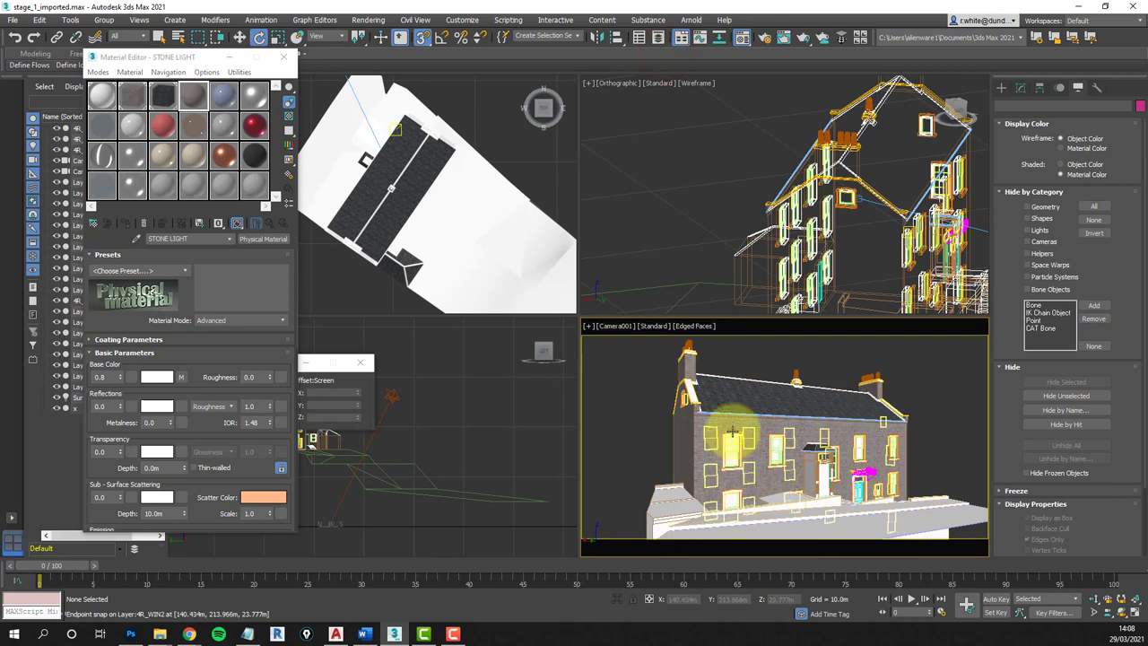
# - Maximize the Camera001 view and assign the STONE LIGHT material to the window surrounds
pyautogui.click(1133, 612)
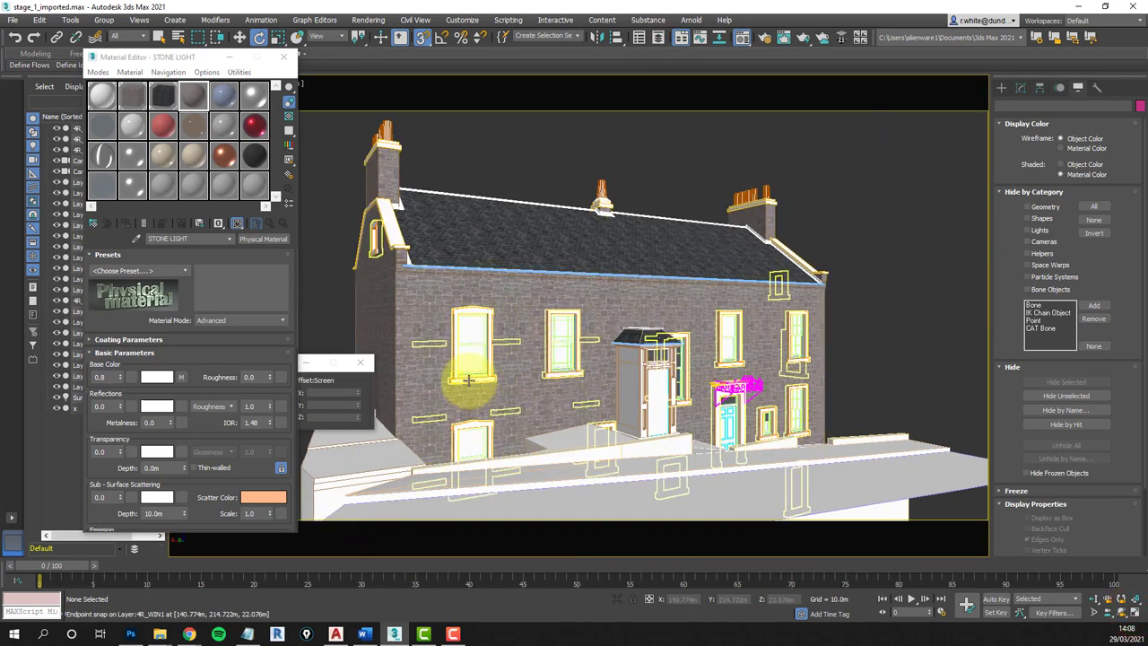
pyautogui.click(156, 36)
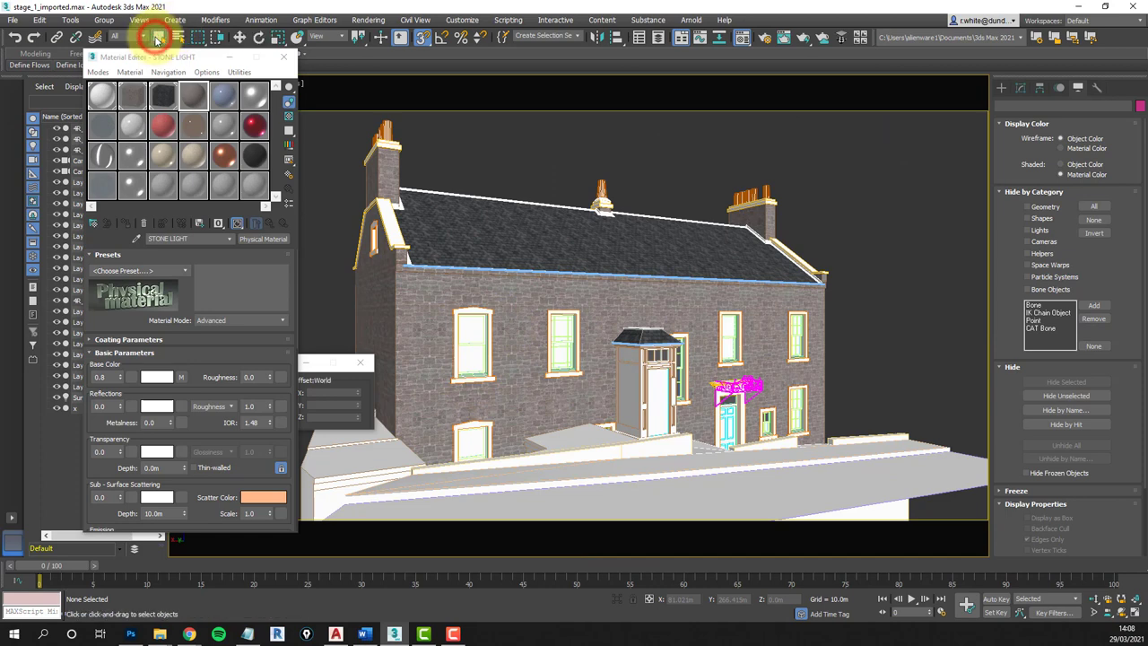
pyautogui.click(476, 380)
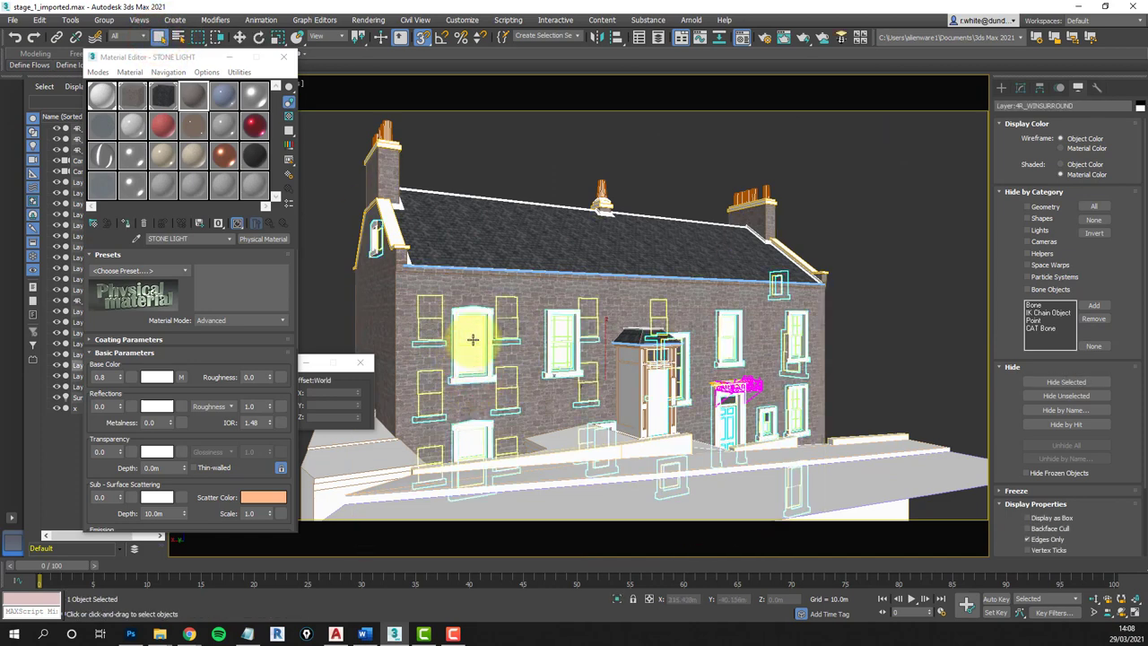
pyautogui.click(127, 226)
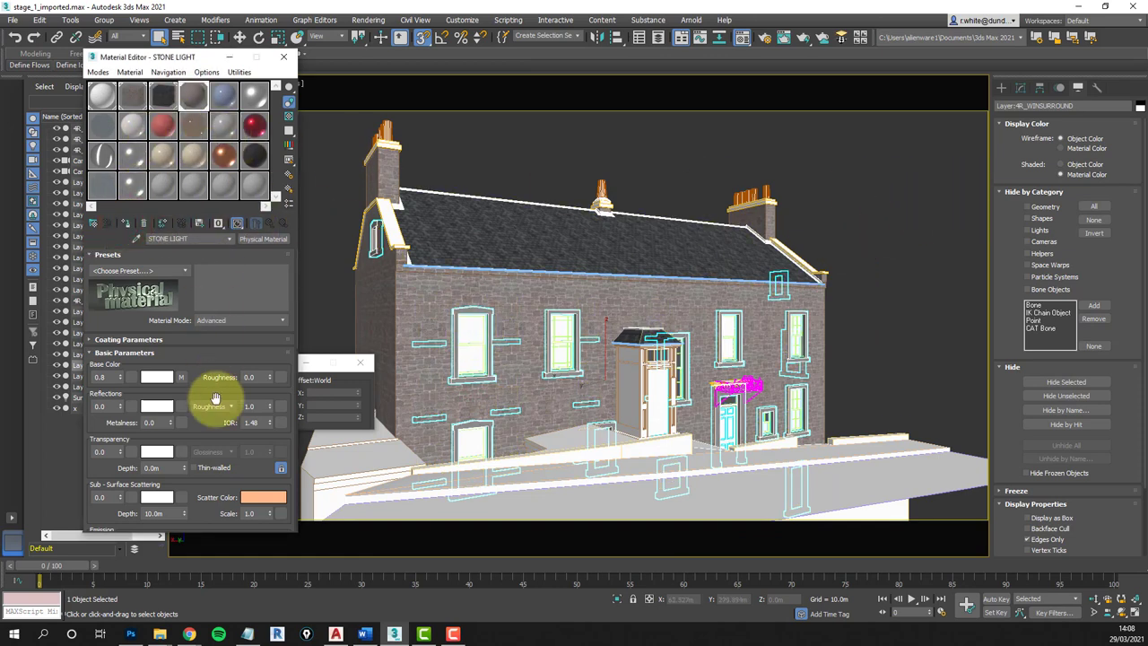
# - Apply a UVW Map to the window surrounds with Box mapping and Real-World Map Size enabled, and deselect them
pyautogui.scroll(-5, 208, 427)
pyautogui.scroll(-3, 186, 472)
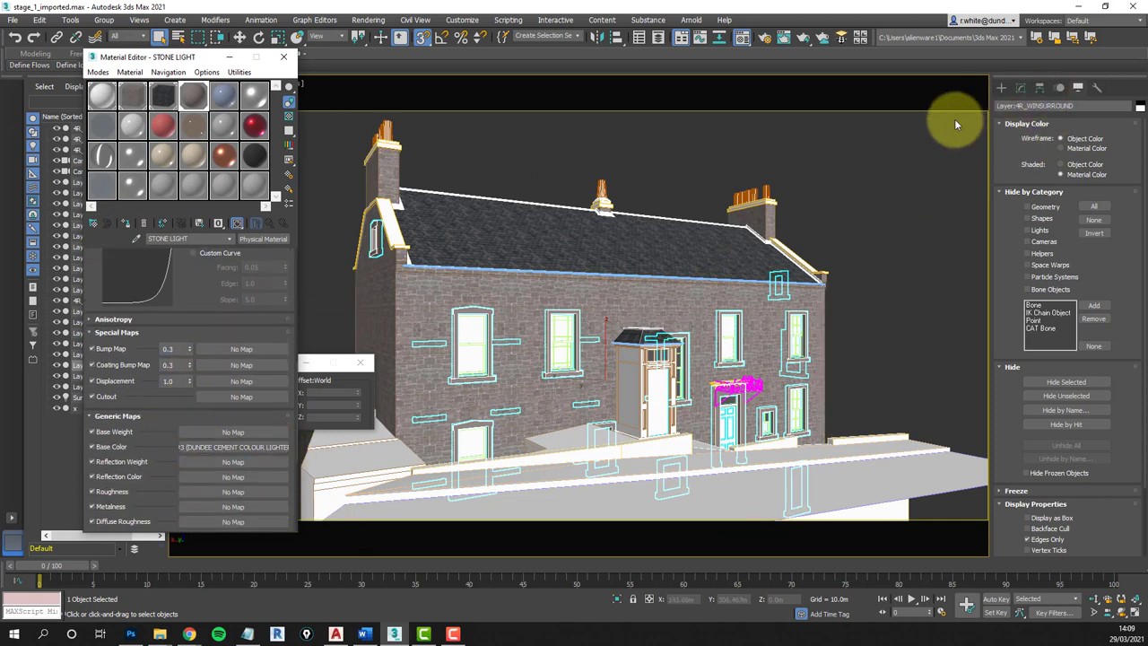
pyautogui.click(842, 39)
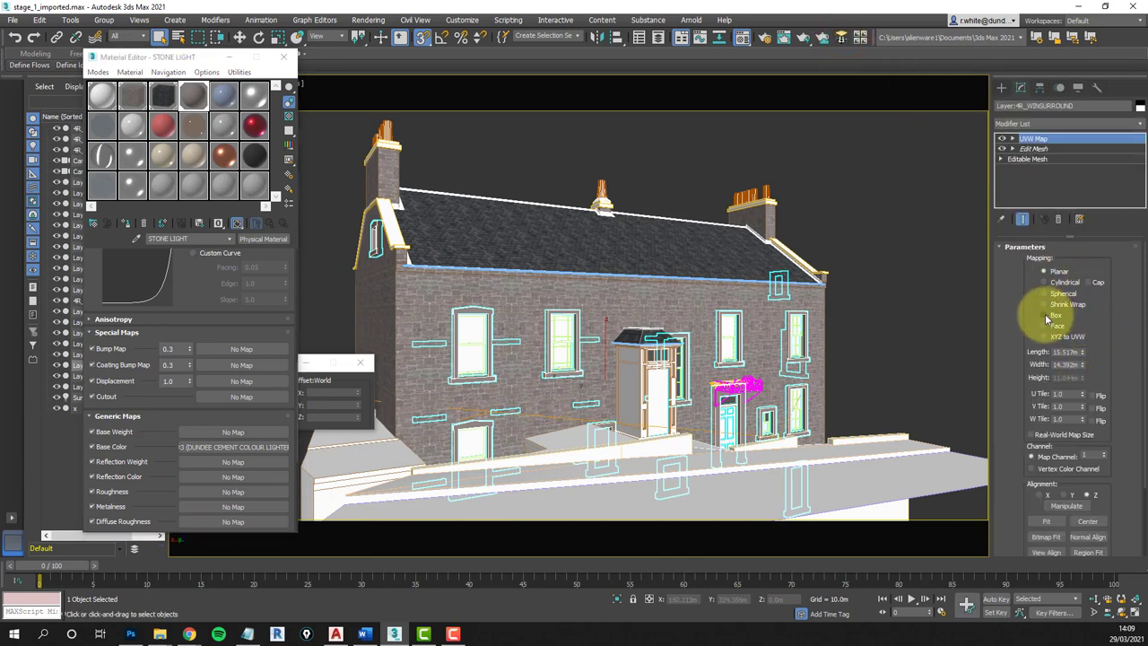
pyautogui.click(1046, 316)
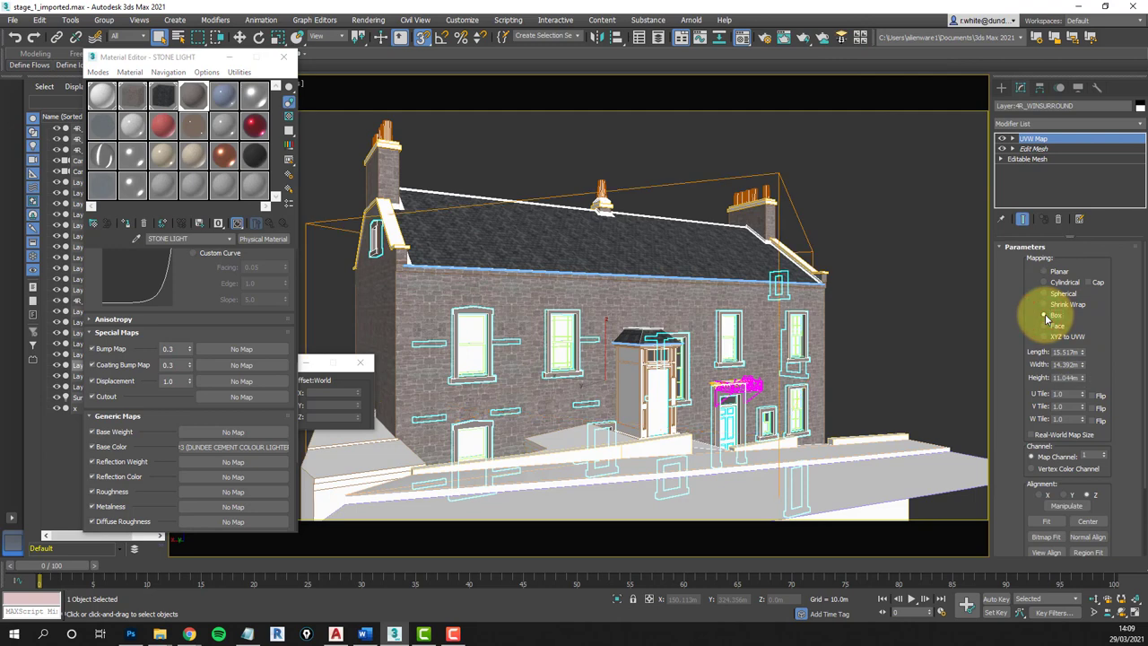
pyautogui.click(1033, 436)
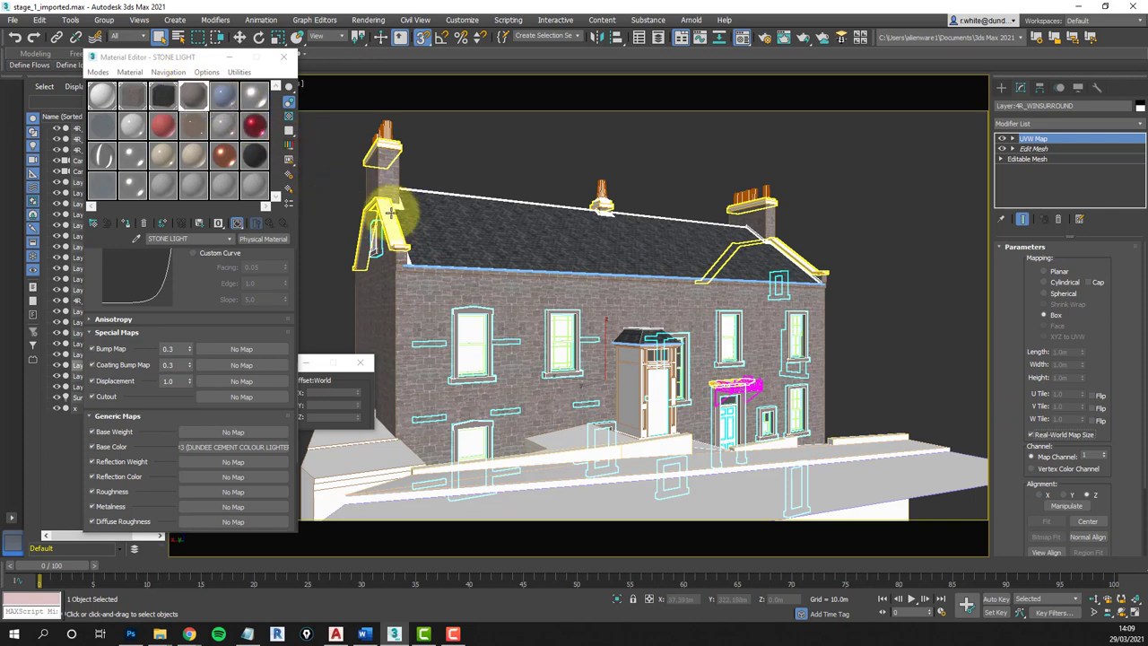
pyautogui.click(435, 164)
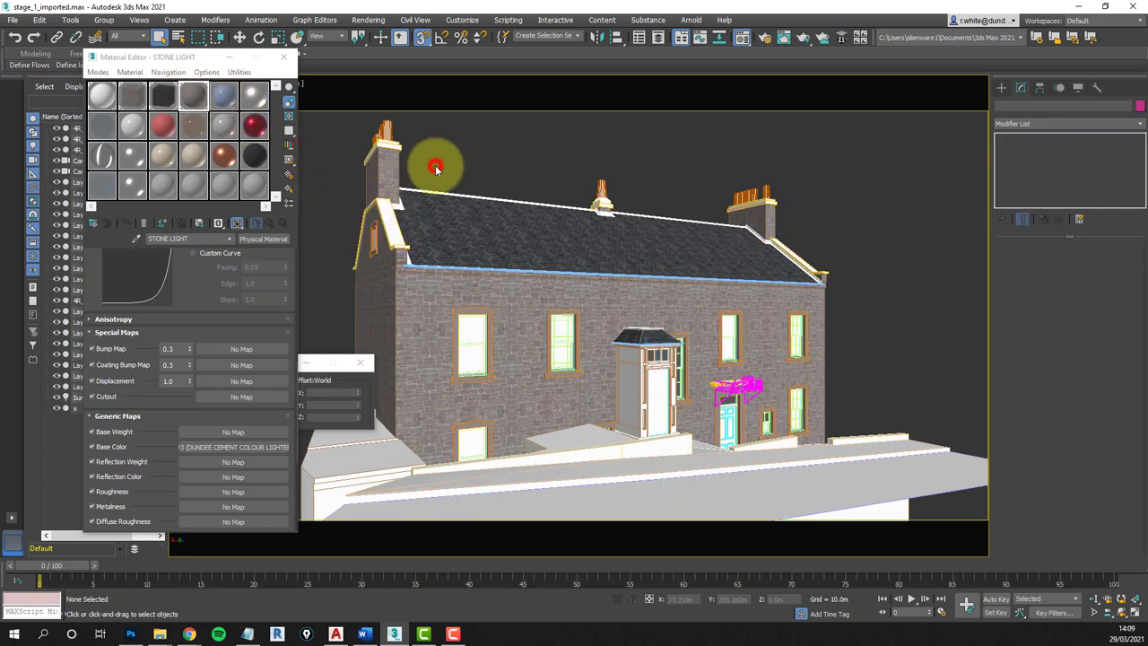
# - Assign STONE LIGHT to the roof cornice and give it a UVW Map with Box mapping and Real-World Map Size
pyautogui.click(392, 225)
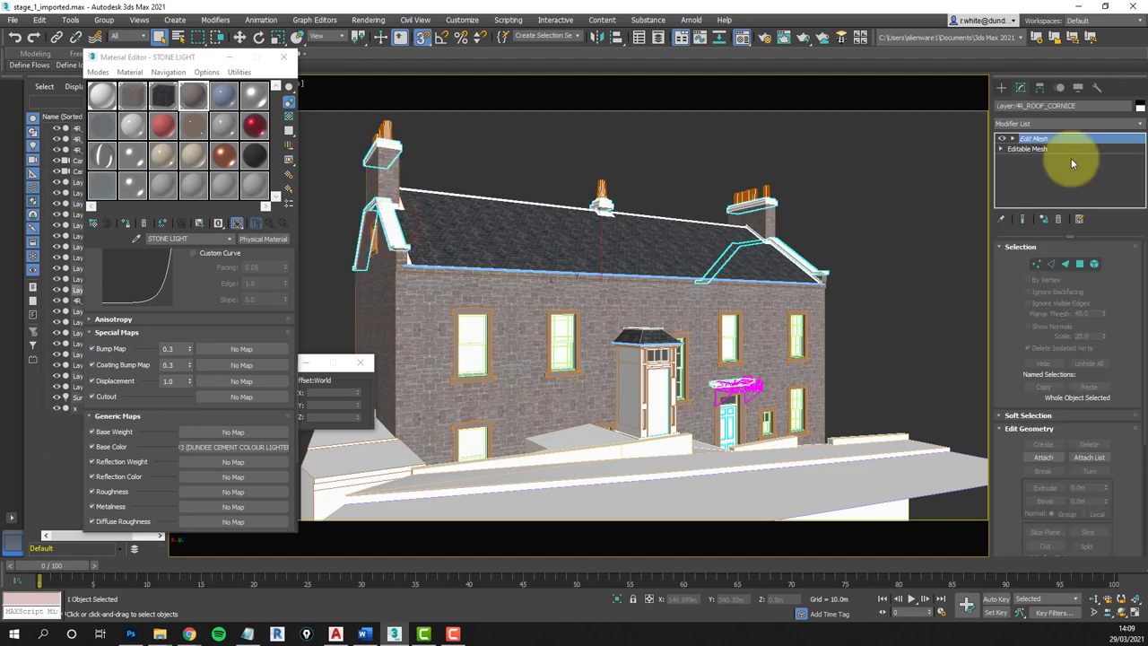
pyautogui.click(125, 226)
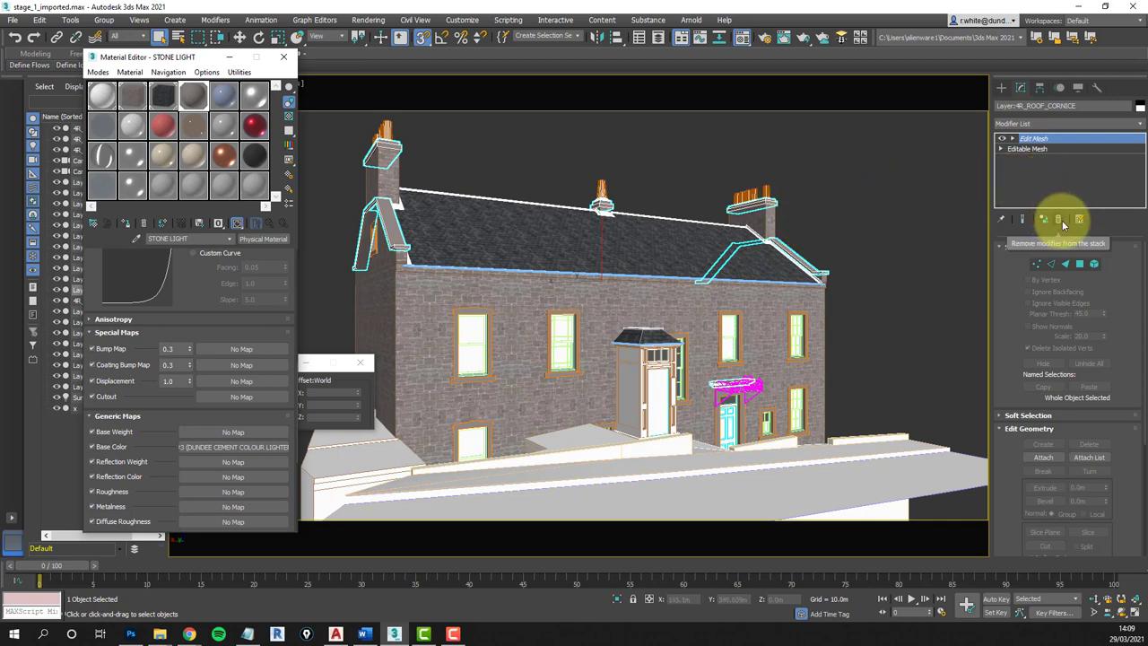
pyautogui.click(843, 37)
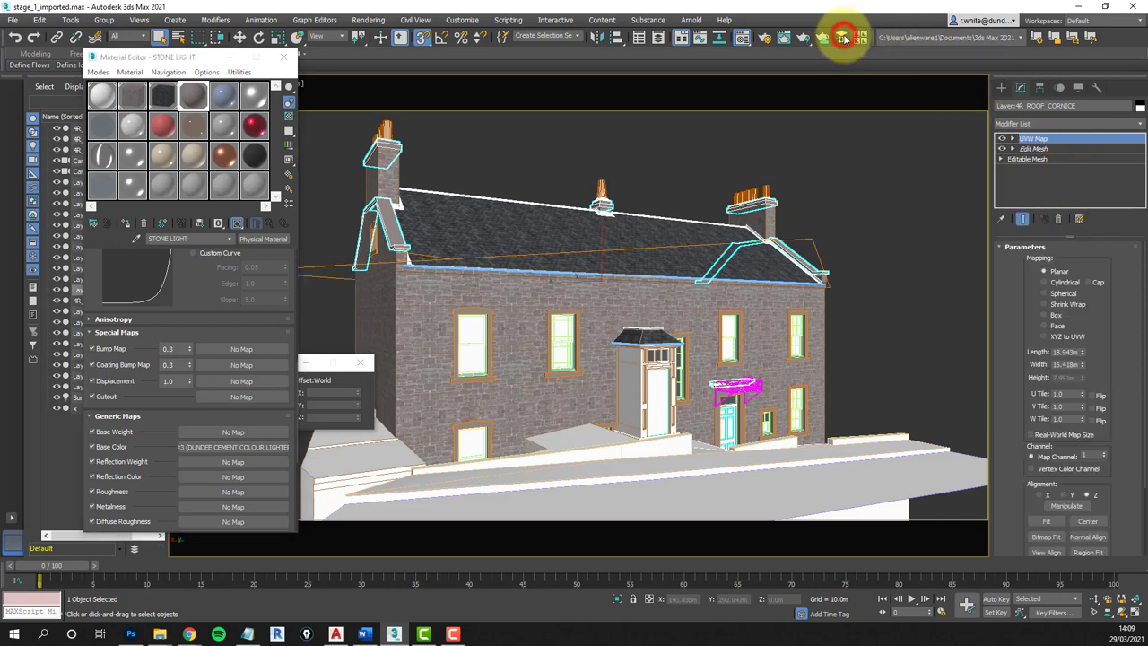
pyautogui.click(1056, 316)
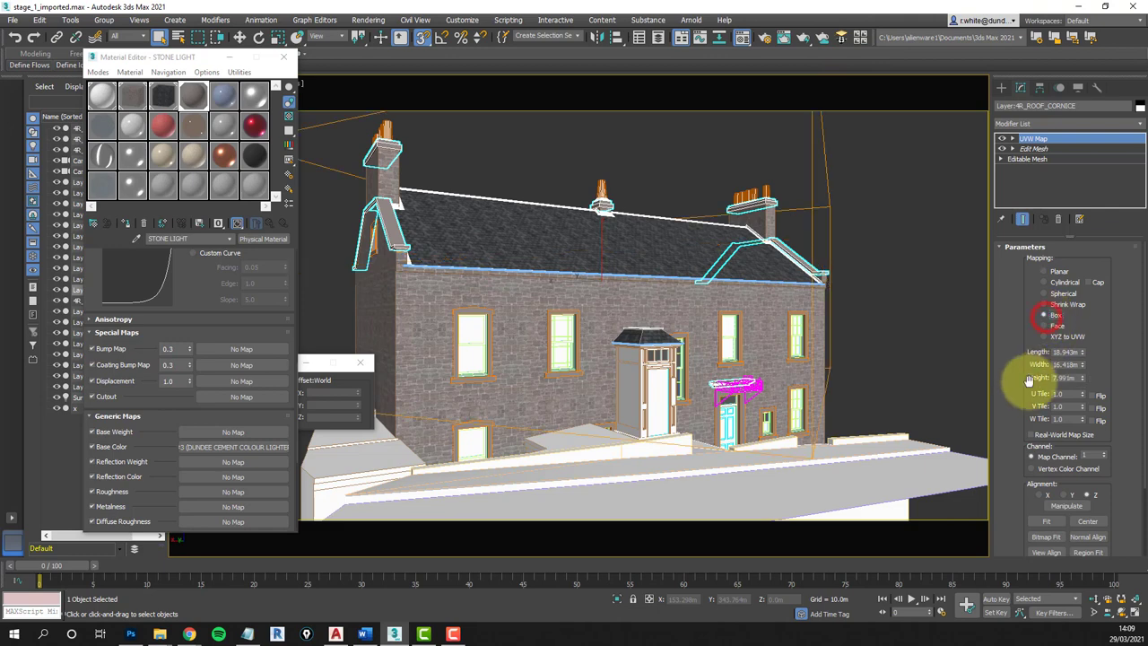
pyautogui.click(1033, 437)
pyautogui.click(911, 231)
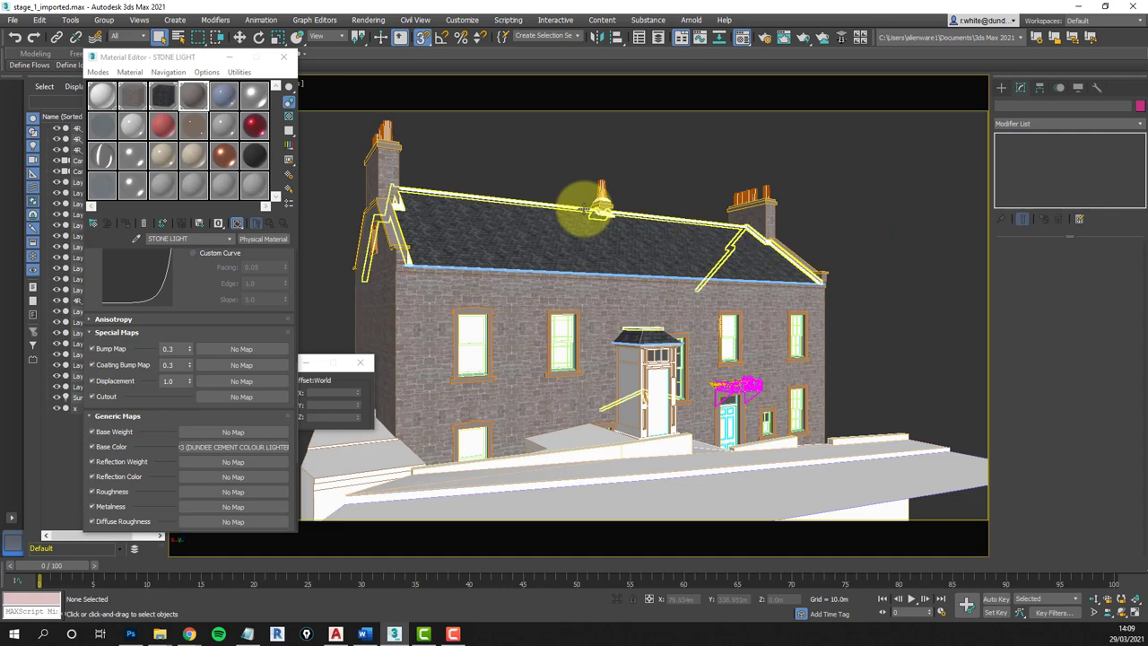
# - Load the LEAD material from GSM.mat into the 05 - Default sample slot
pyautogui.click(224, 98)
pyautogui.click(93, 222)
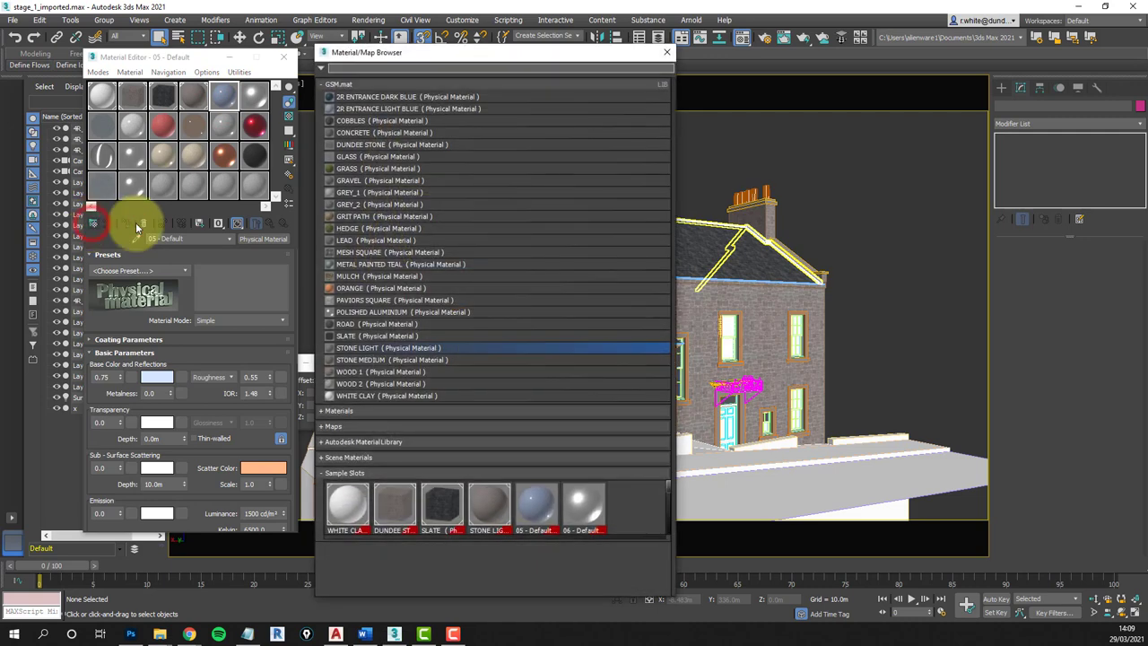
pyautogui.click(348, 242)
pyautogui.doubleClick(348, 242)
# - Inspect an enlarged preview of the LEAD sample material and close it
pyautogui.click(225, 99)
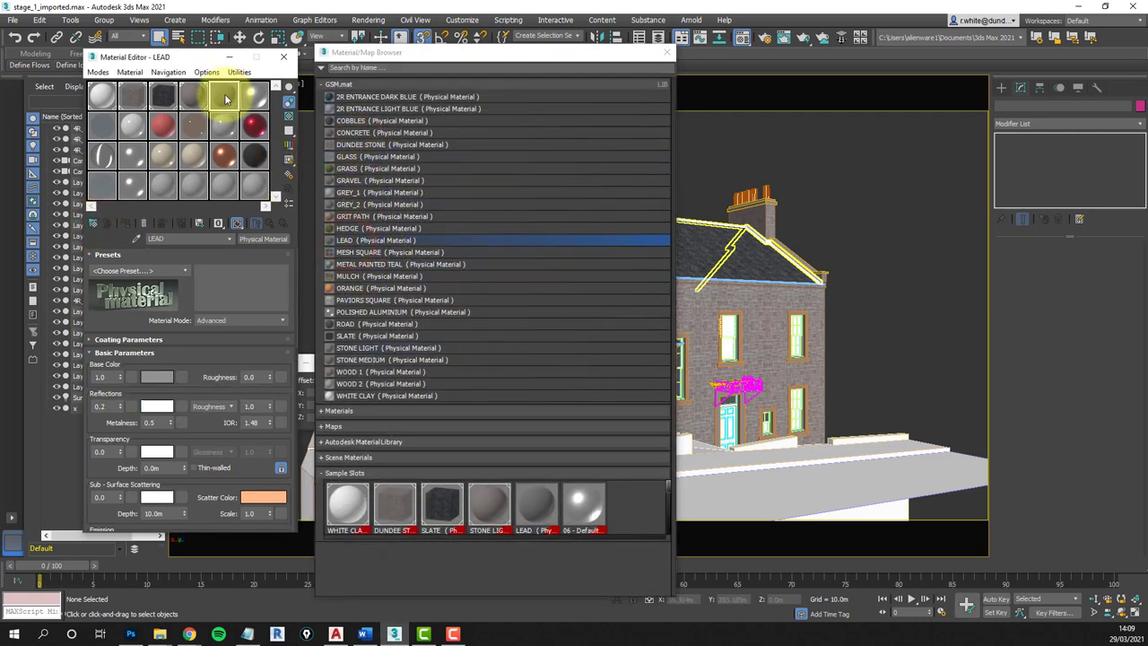
pyautogui.doubleClick(225, 101)
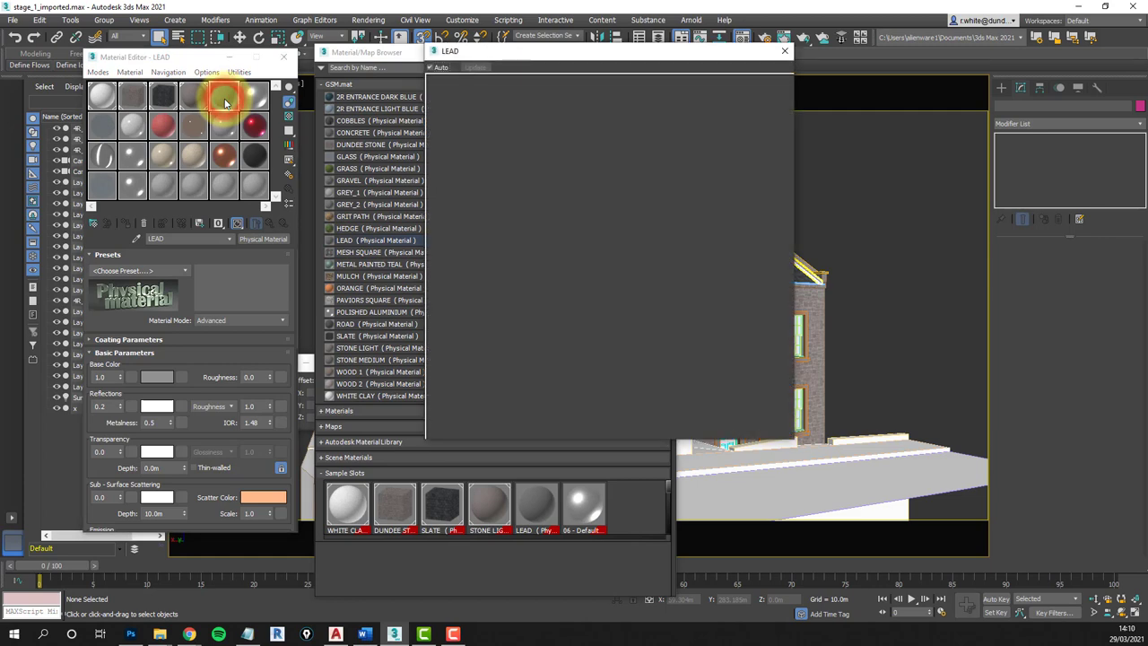
pyautogui.click(550, 281)
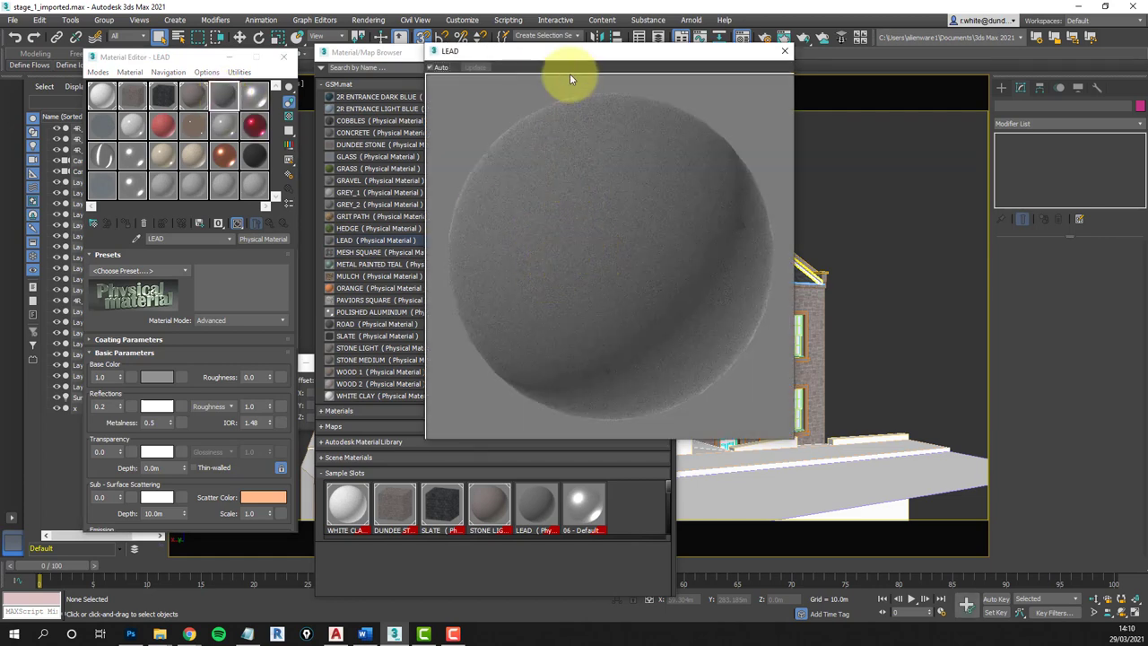
pyautogui.moveTo(579, 52); pyautogui.dragTo(463, 63)
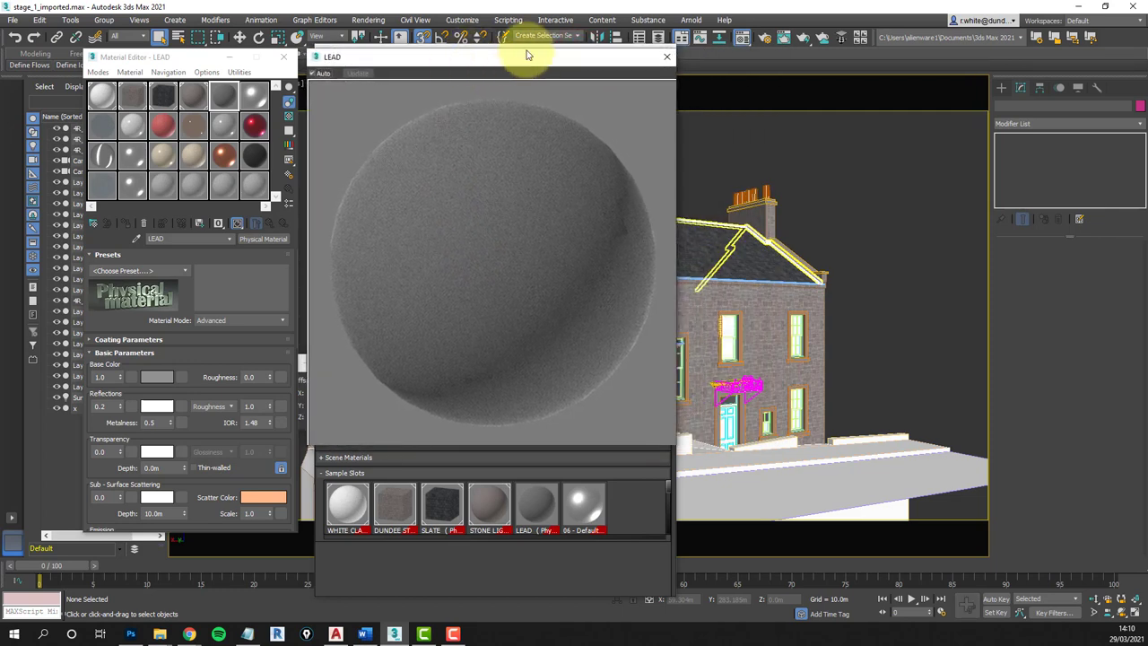
pyautogui.click(667, 58)
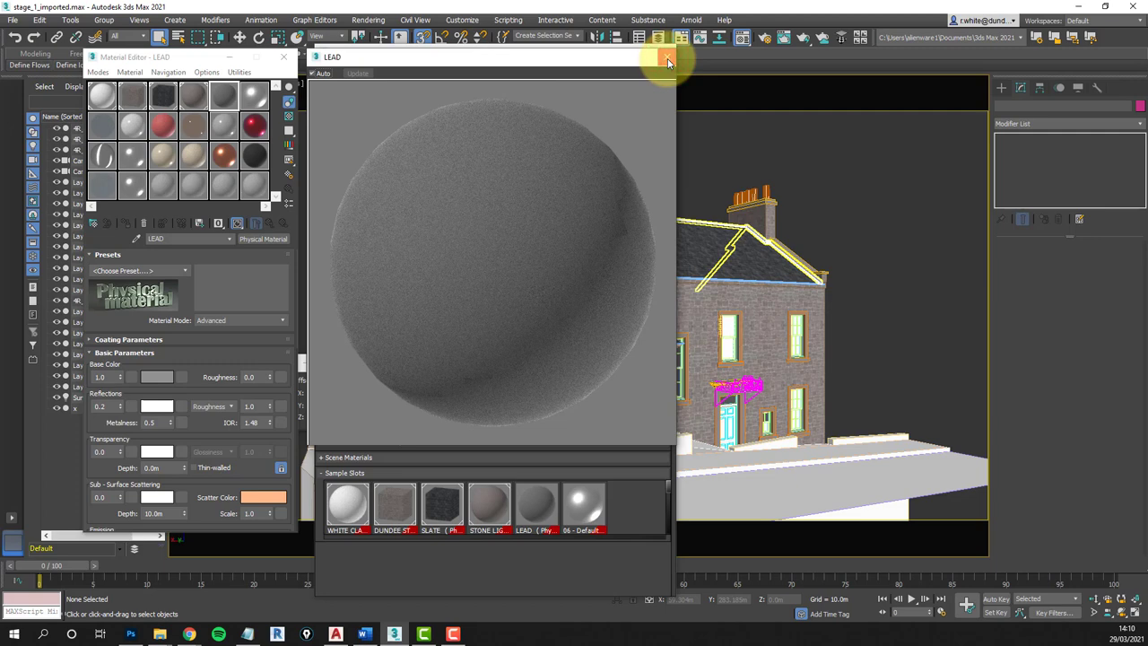
pyautogui.click(667, 59)
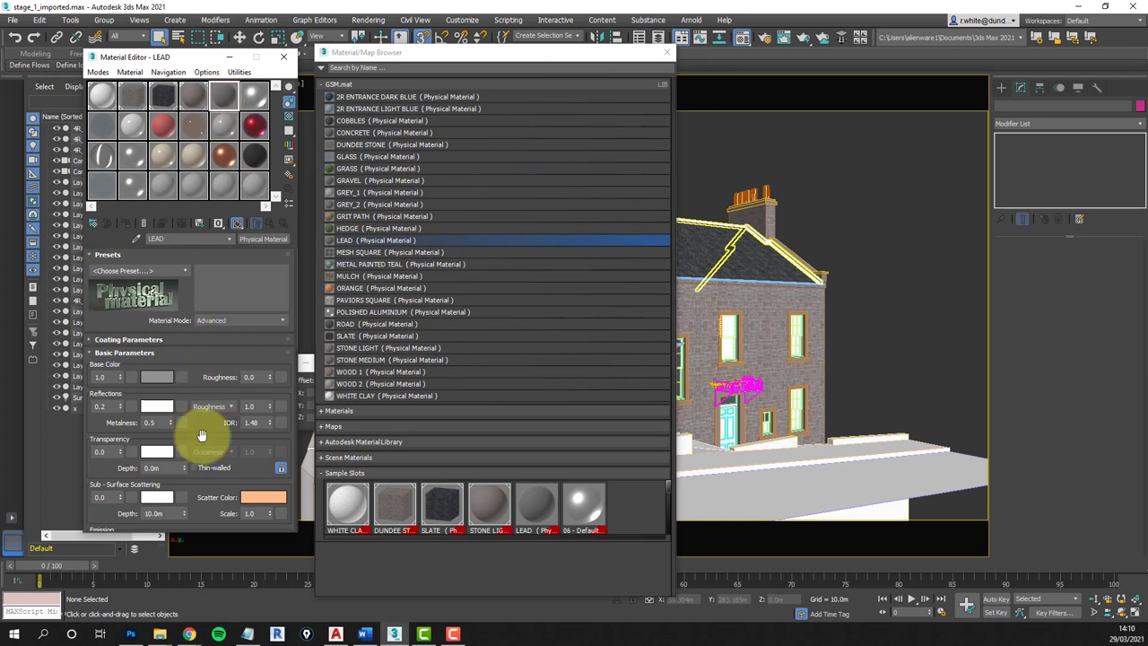
# - Add a Bitmap map to the Base Color of the LEAD material
pyautogui.moveTo(241, 478); pyautogui.dragTo(231, 203)
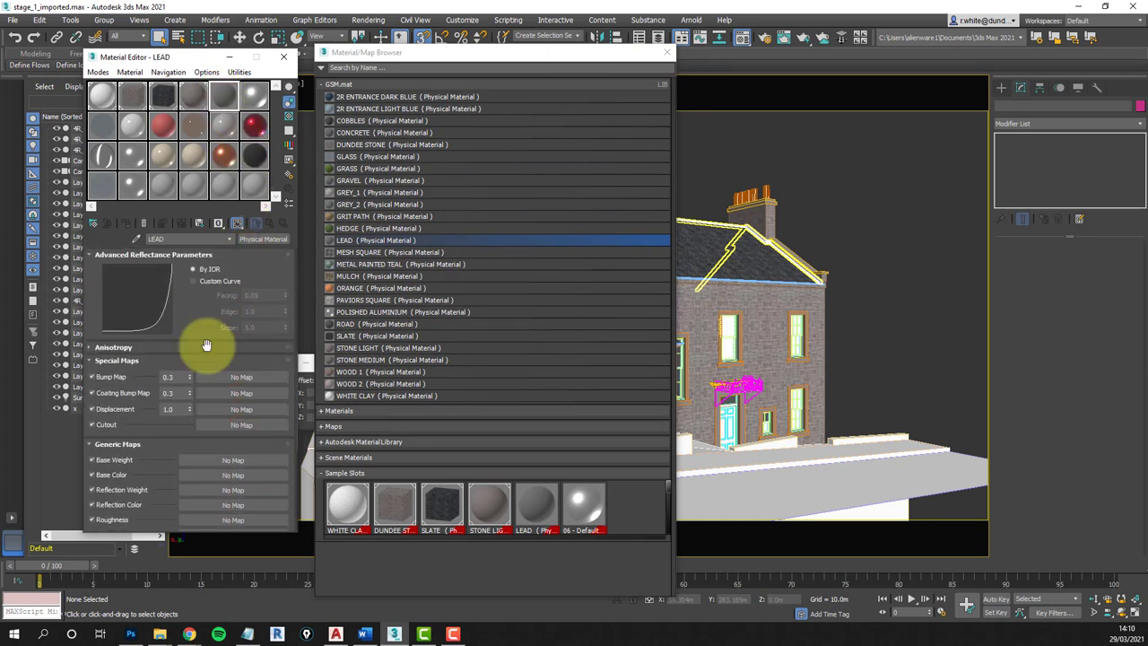
pyautogui.click(229, 475)
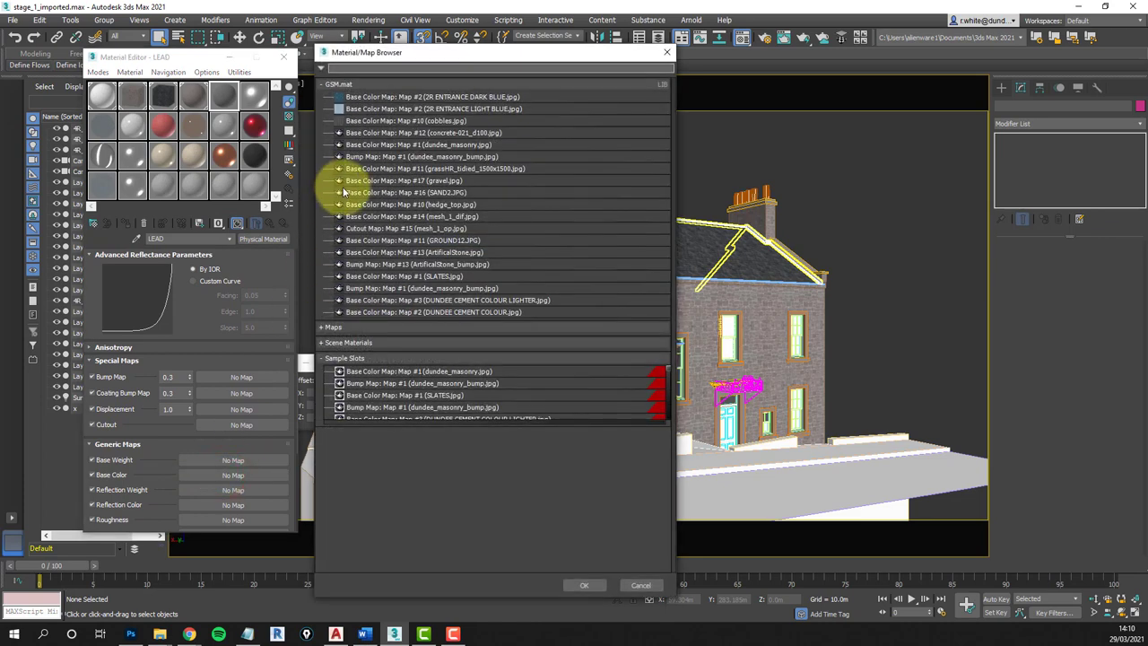
pyautogui.click(321, 327)
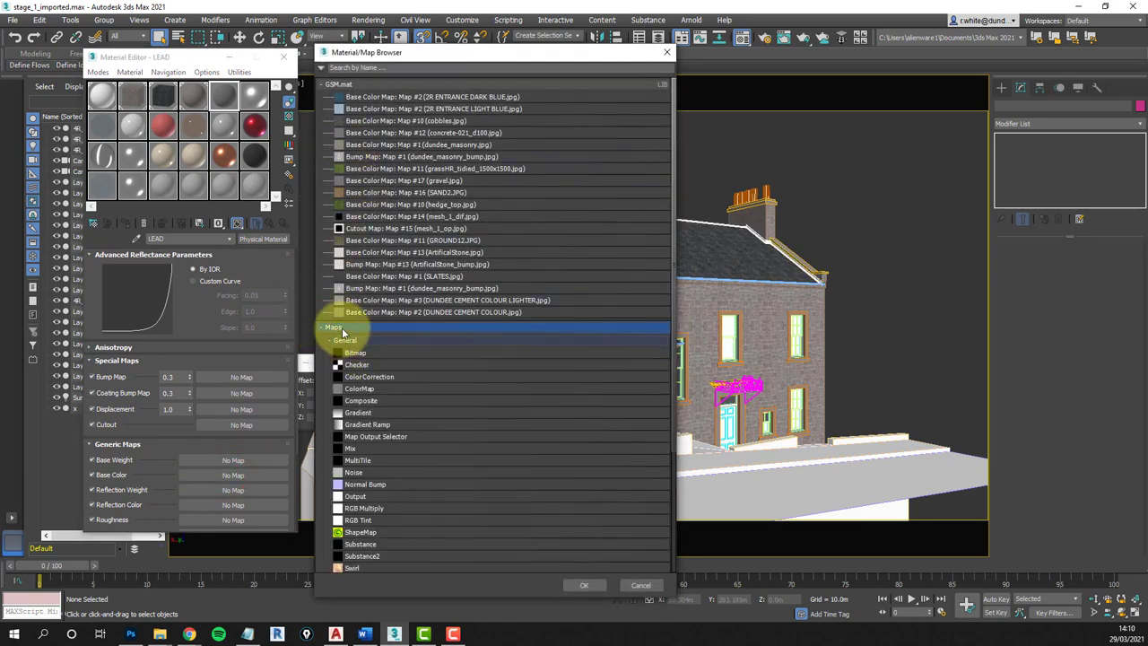
pyautogui.doubleClick(355, 355)
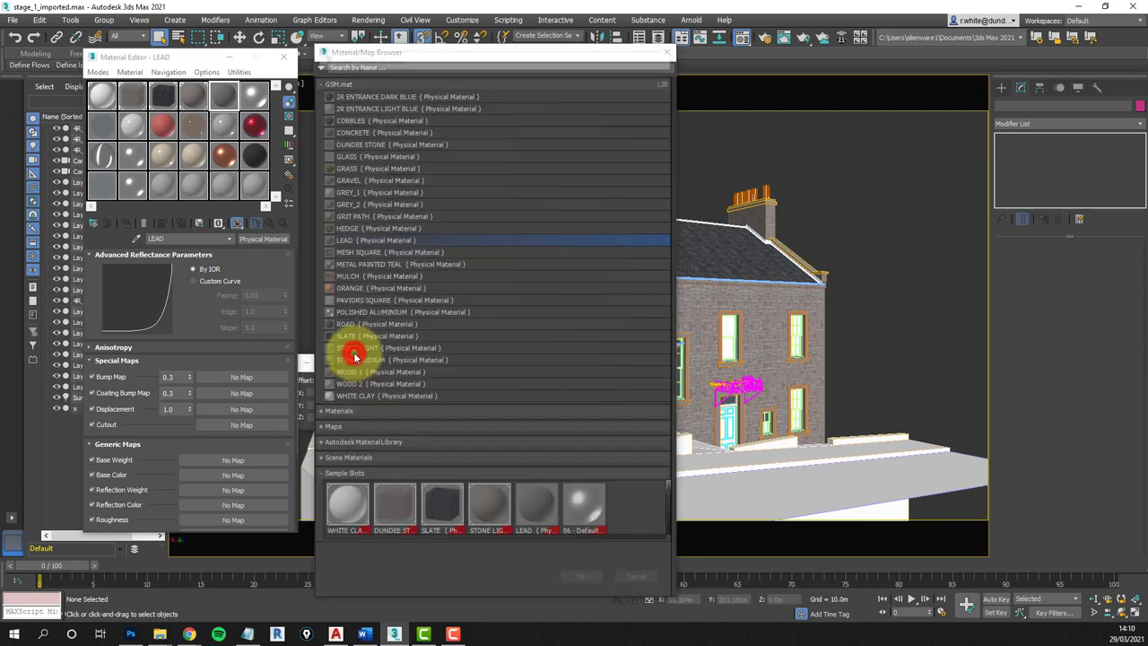
pyautogui.moveTo(305, 29); pyautogui.dragTo(396, 61)
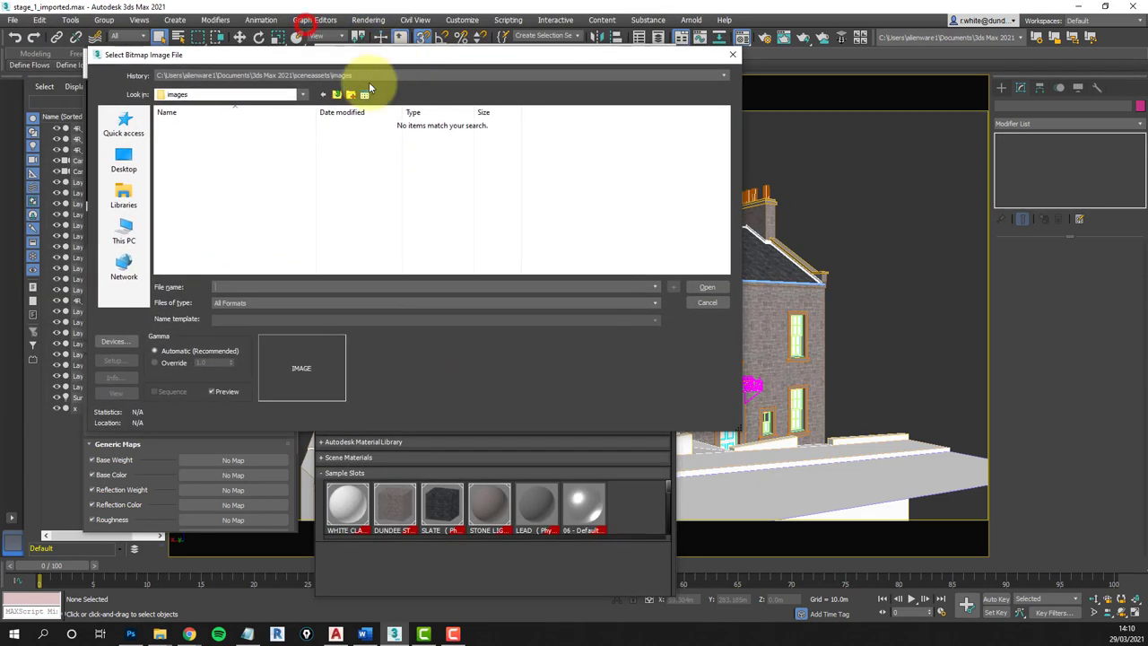
# - View old_lead_tidied.jpg from the Desktop MAPS folder at full size and load it as the LEAD base colour bitmap
pyautogui.click(124, 159)
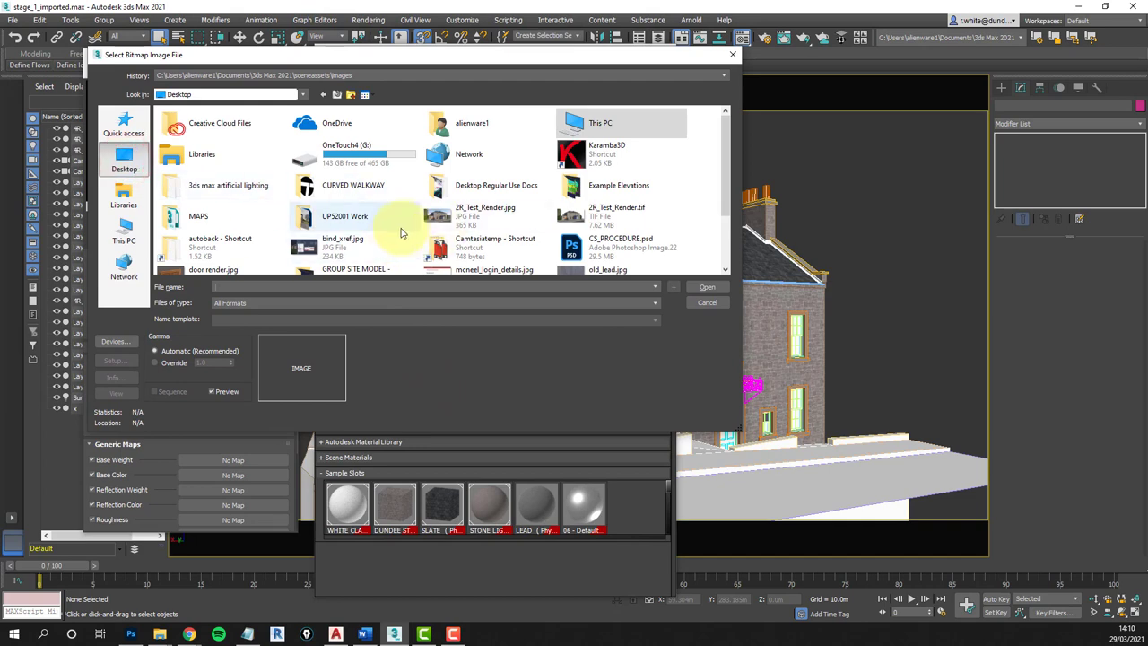
pyautogui.scroll(-1, 404, 224)
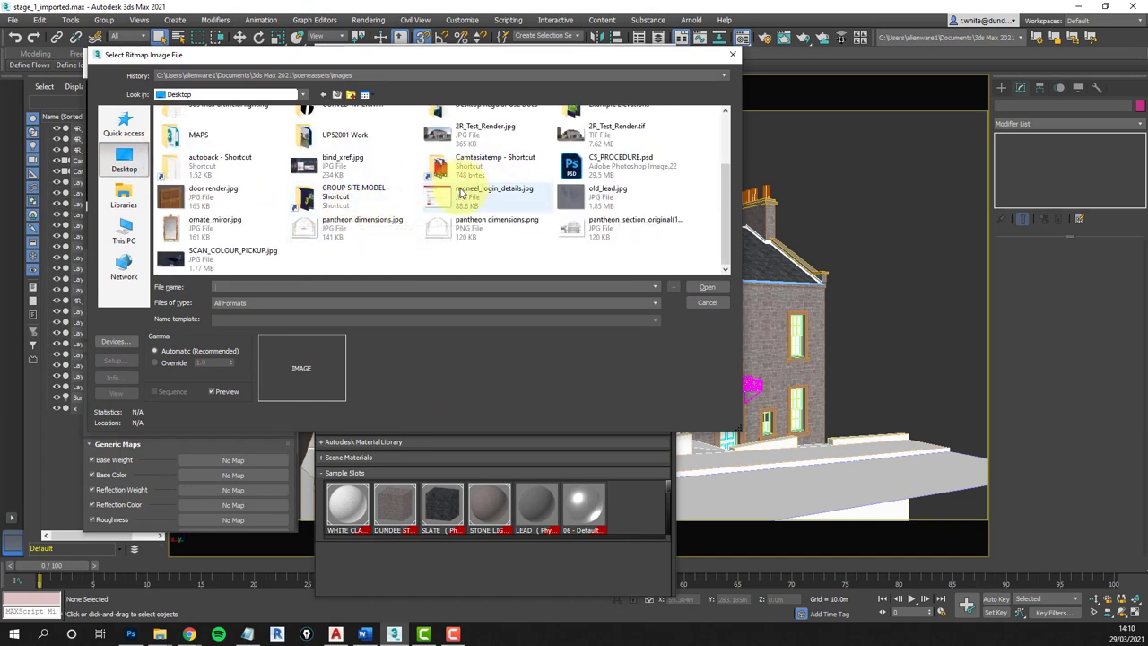
pyautogui.scroll(1, 457, 202)
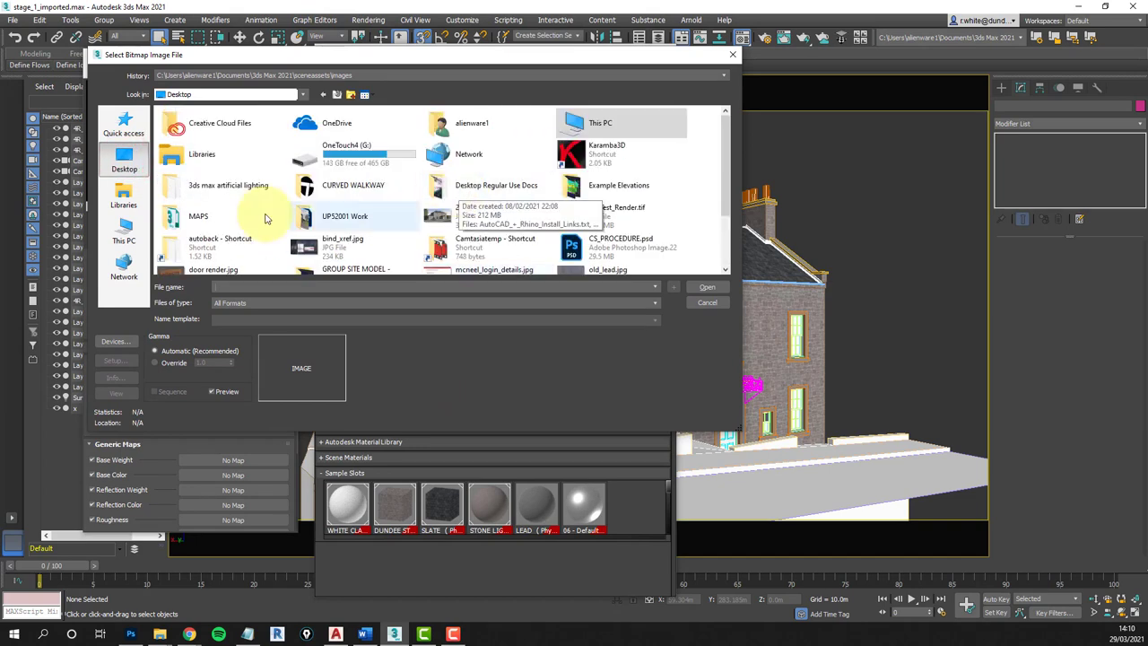
pyautogui.doubleClick(174, 220)
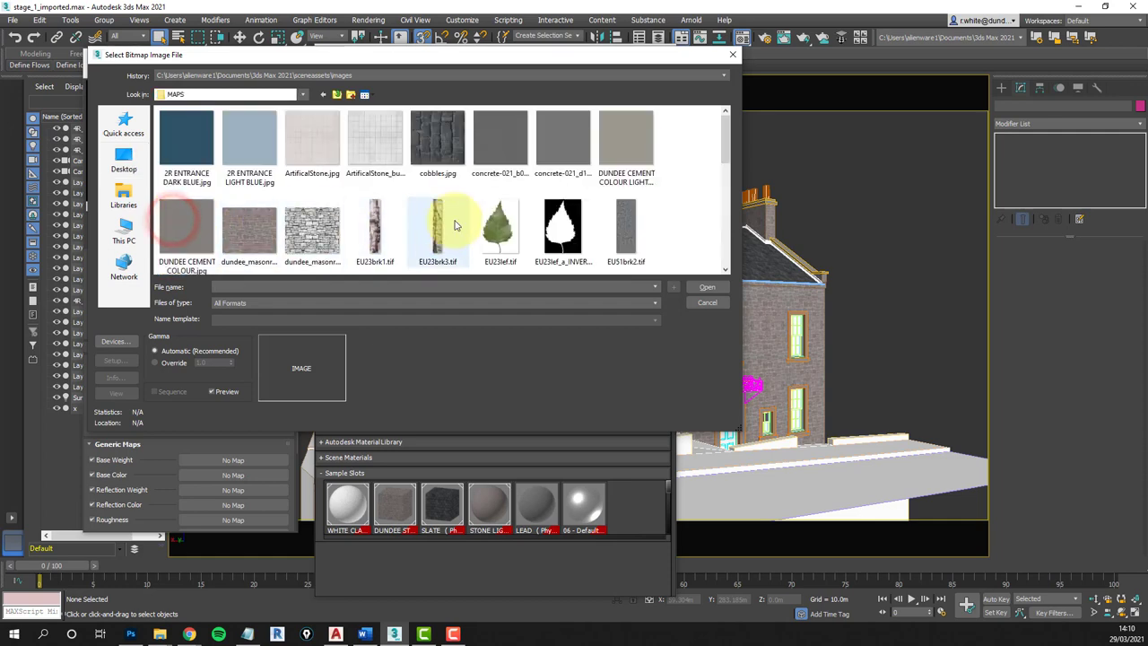
pyautogui.scroll(-1, 683, 224)
pyautogui.scroll(-2, 683, 223)
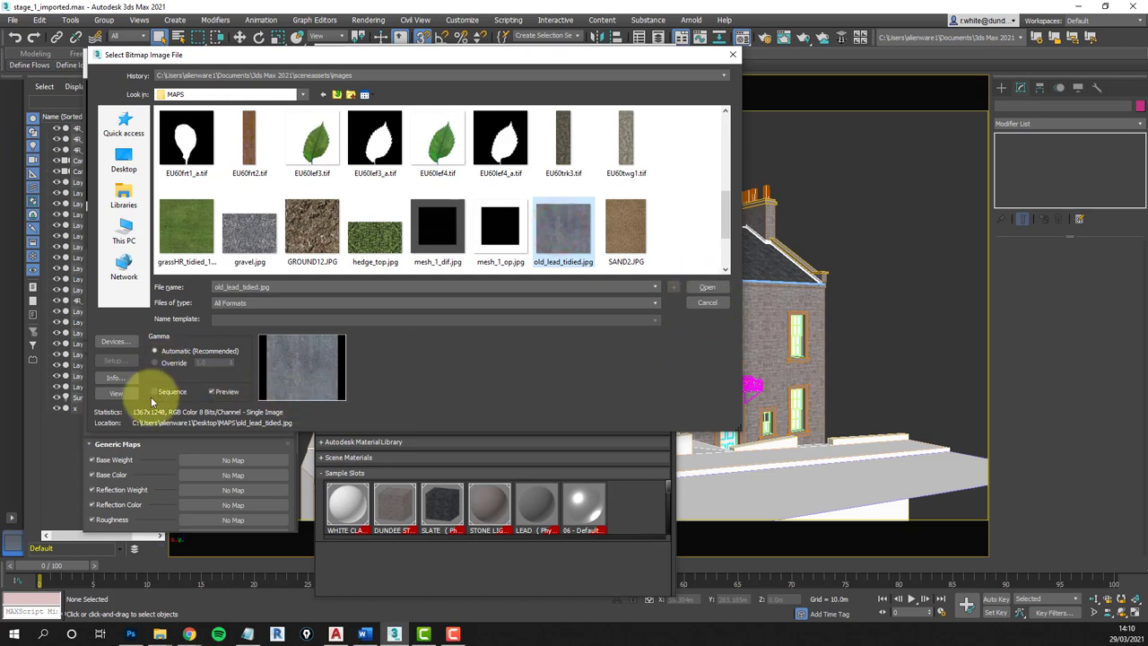
pyautogui.click(113, 389)
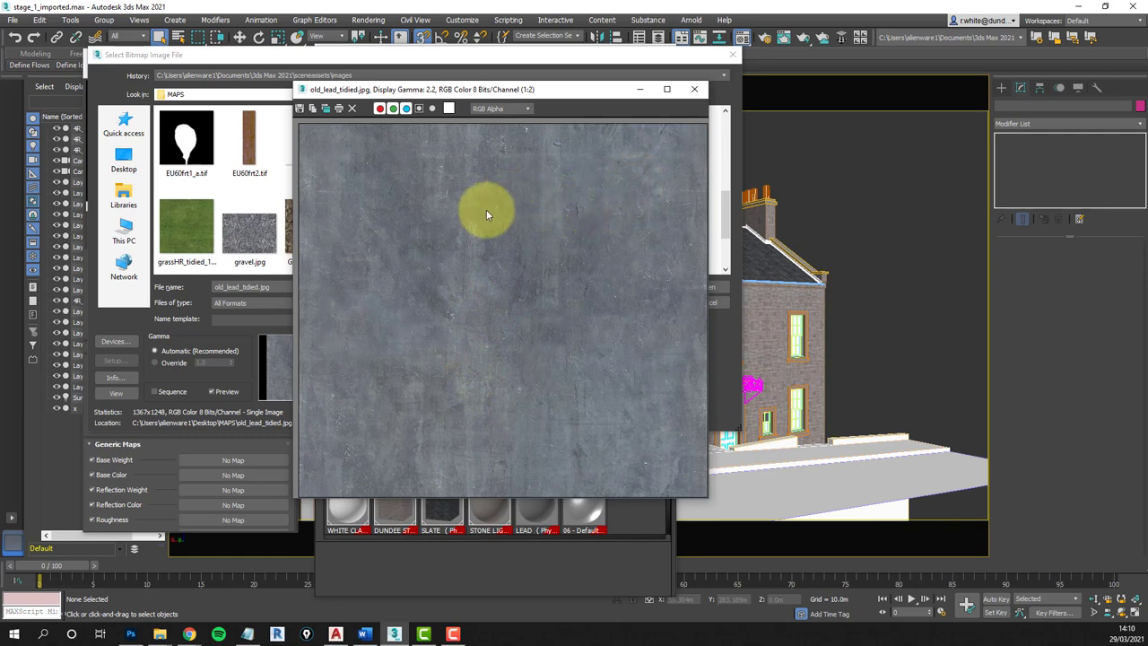
pyautogui.click(699, 91)
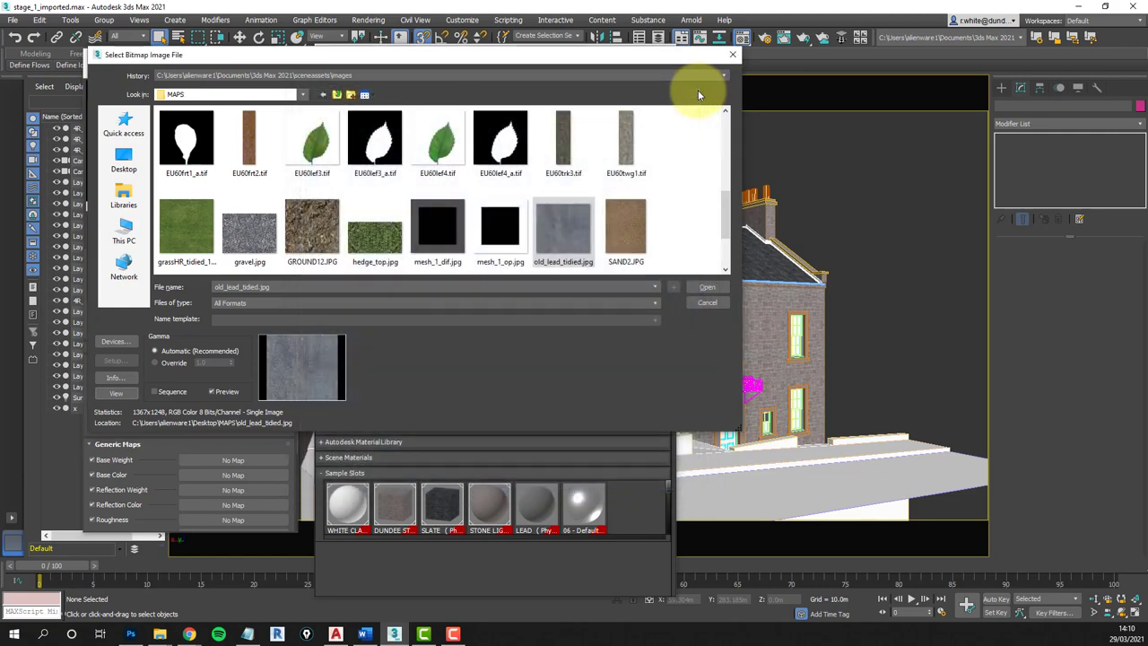
pyautogui.click(708, 288)
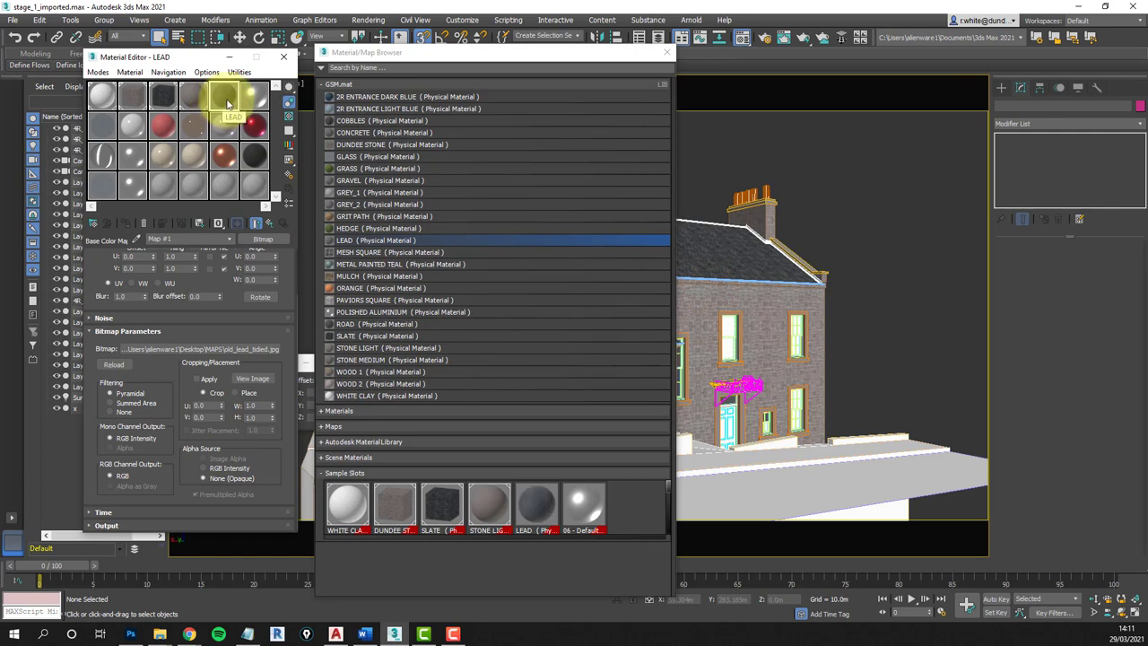
# - Open an enlarged preview of the LEAD sample and return from the bitmap settings to the parent material
pyautogui.doubleClick(224, 97)
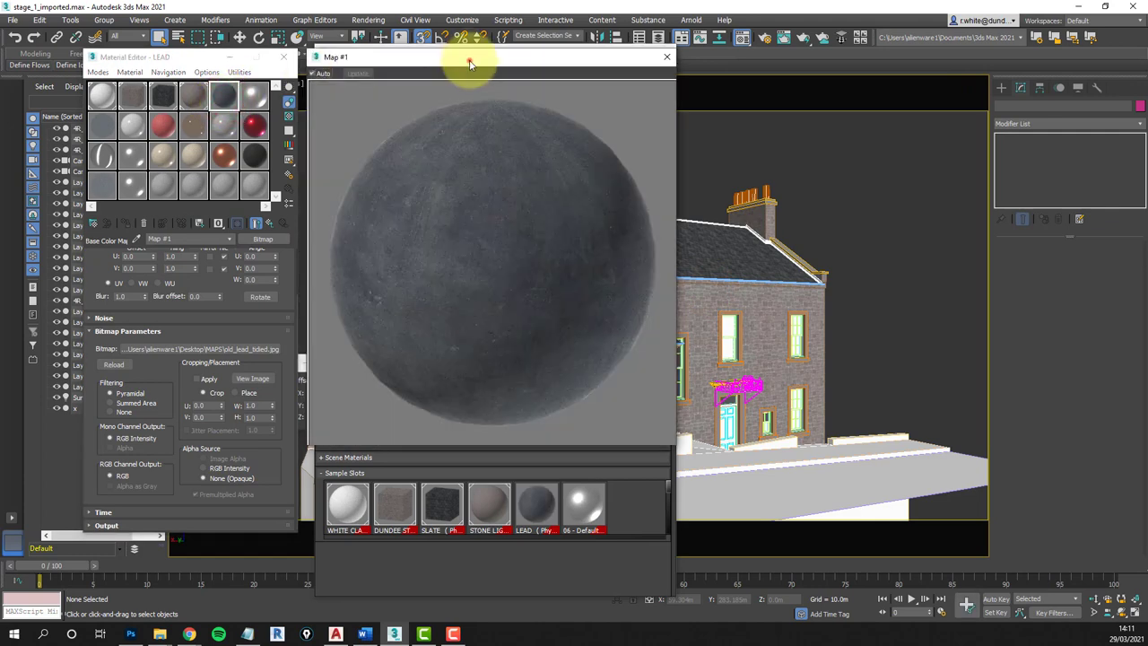
pyautogui.moveTo(469, 62); pyautogui.dragTo(484, 52)
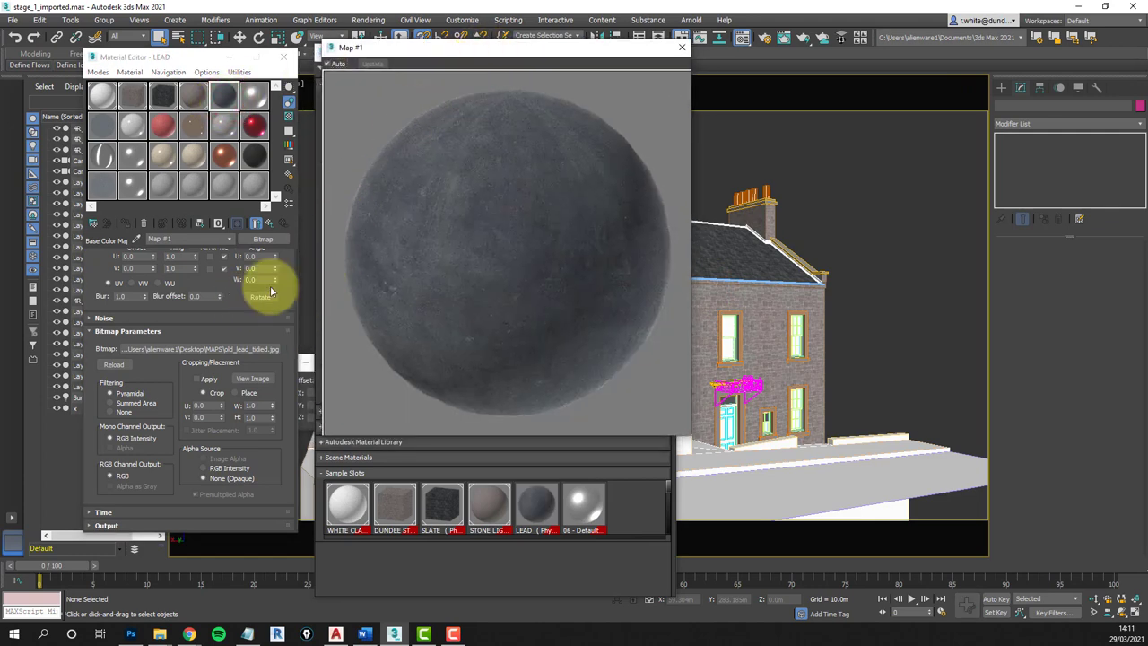
pyautogui.moveTo(223, 287); pyautogui.dragTo(236, 339)
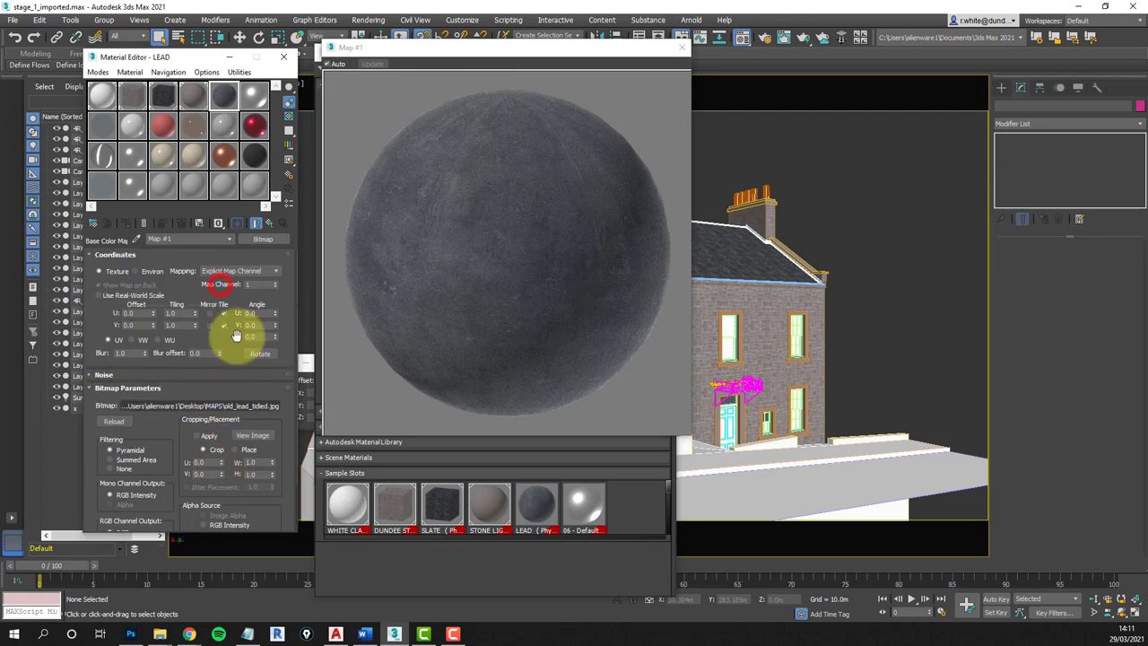
pyautogui.click(269, 223)
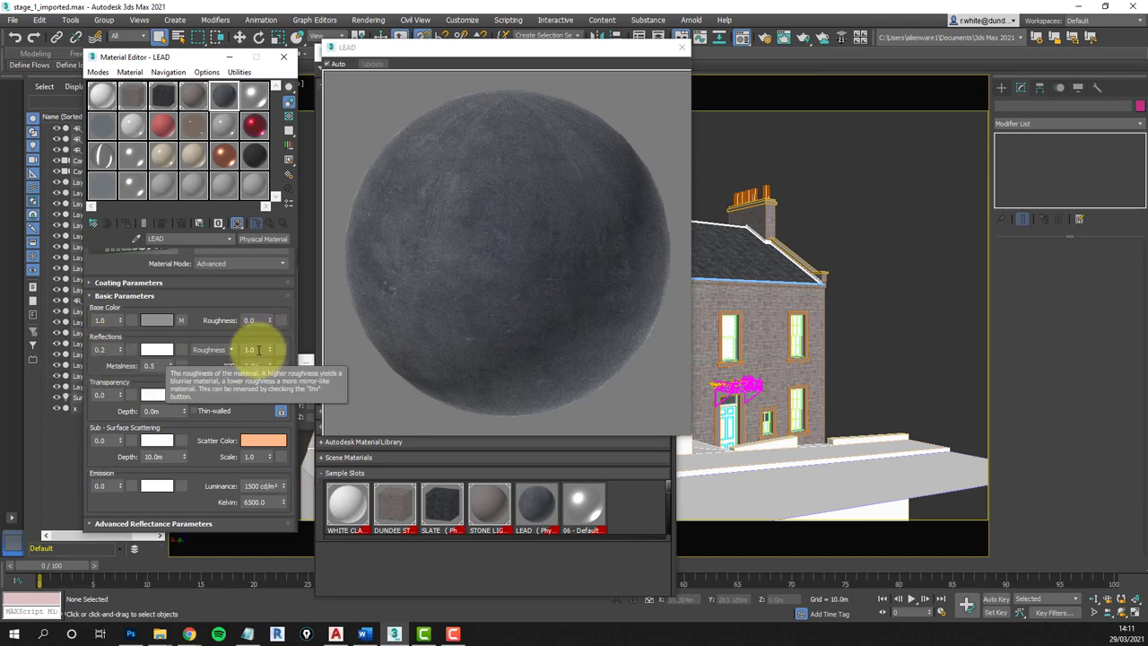
# - Set the reflection roughness of LEAD to 0.5 and close the enlarged preview
pyautogui.doubleClick(258, 350)
pyautogui.write('0')
pyautogui.doubleClick(252, 350)
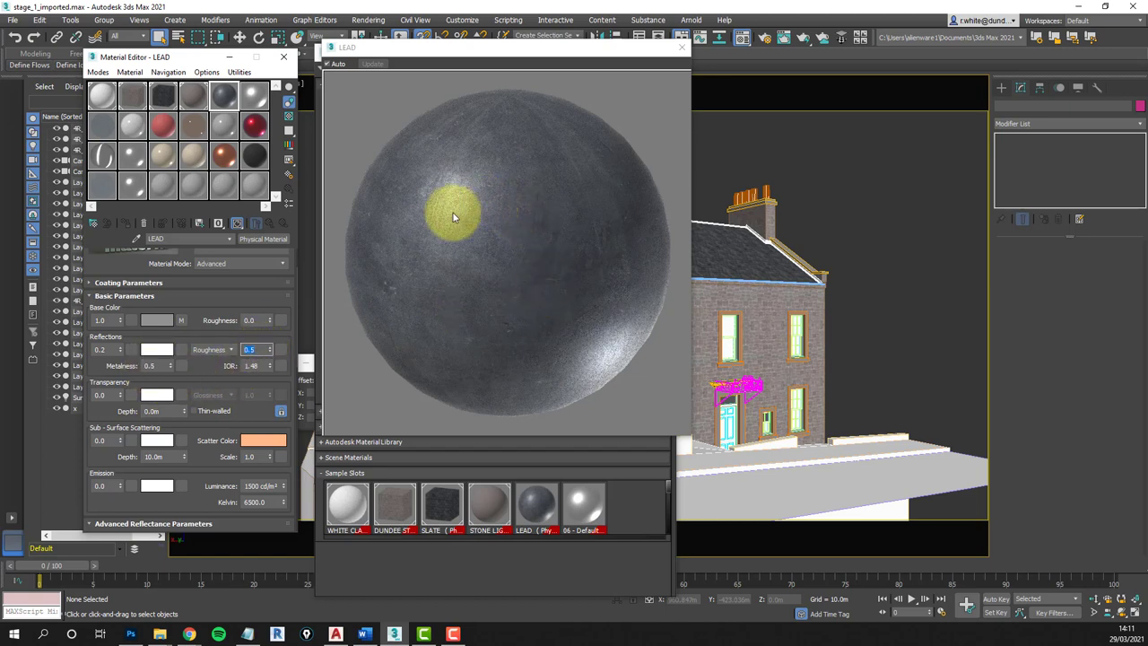
pyautogui.click(681, 52)
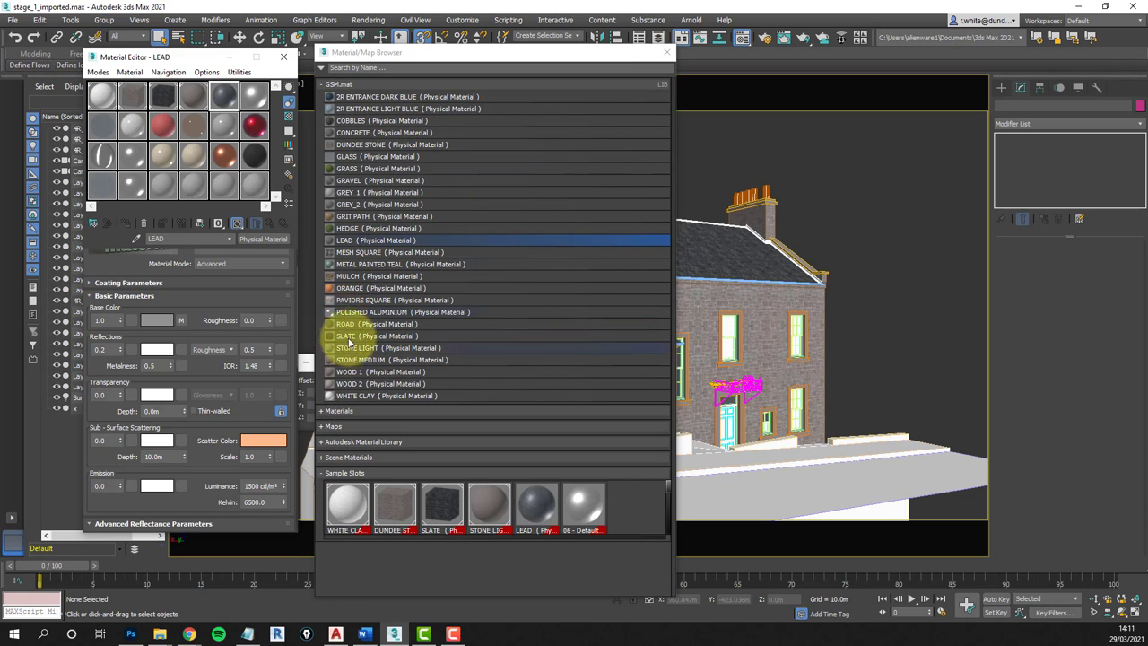
# - Replace the old LEAD material in the GSM.mat library with the edited LEAD sample
pyautogui.rightClick(344, 240)
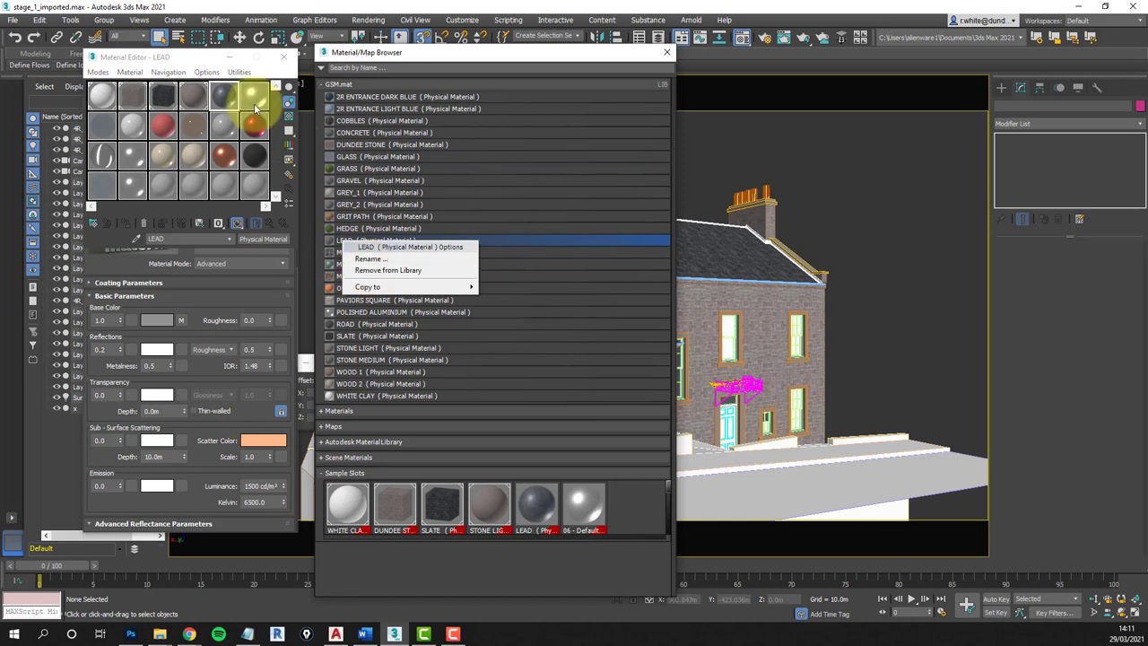
pyautogui.click(384, 271)
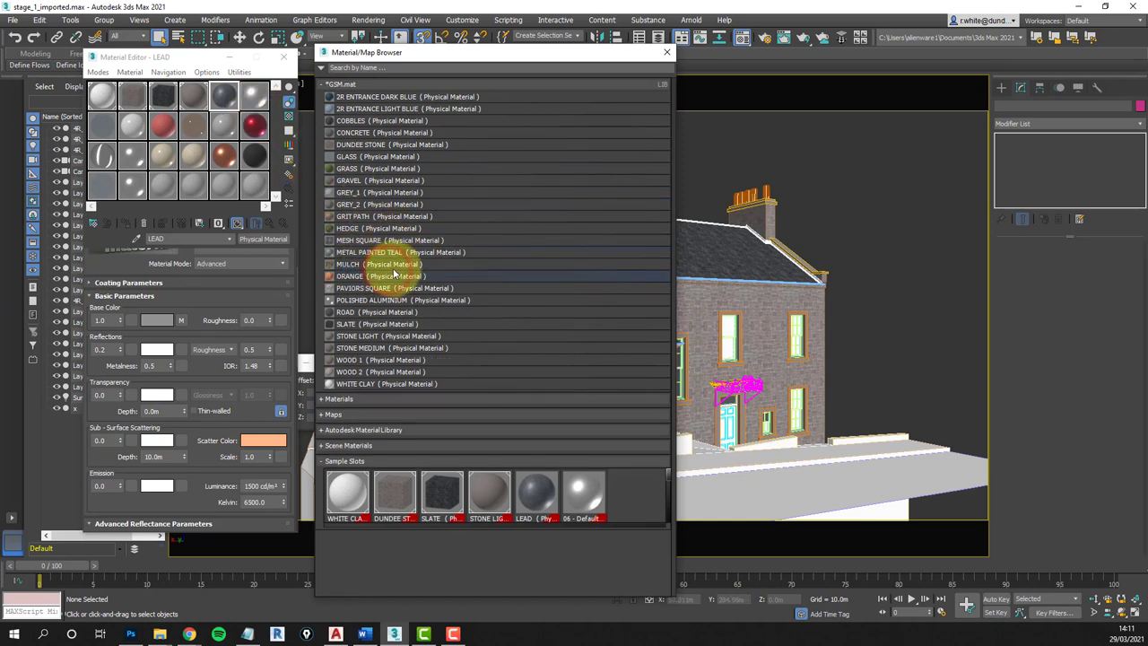
pyautogui.moveTo(226, 101); pyautogui.dragTo(354, 238)
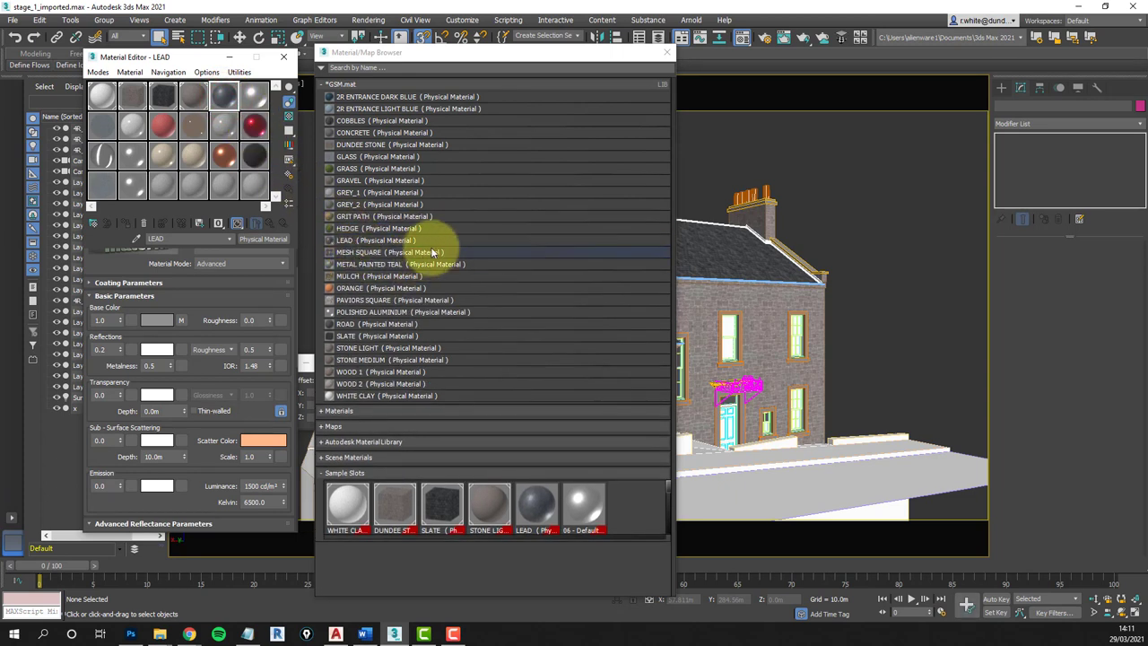
# - Save the GSM.mat library and close the Material/Map Browser
pyautogui.rightClick(482, 82)
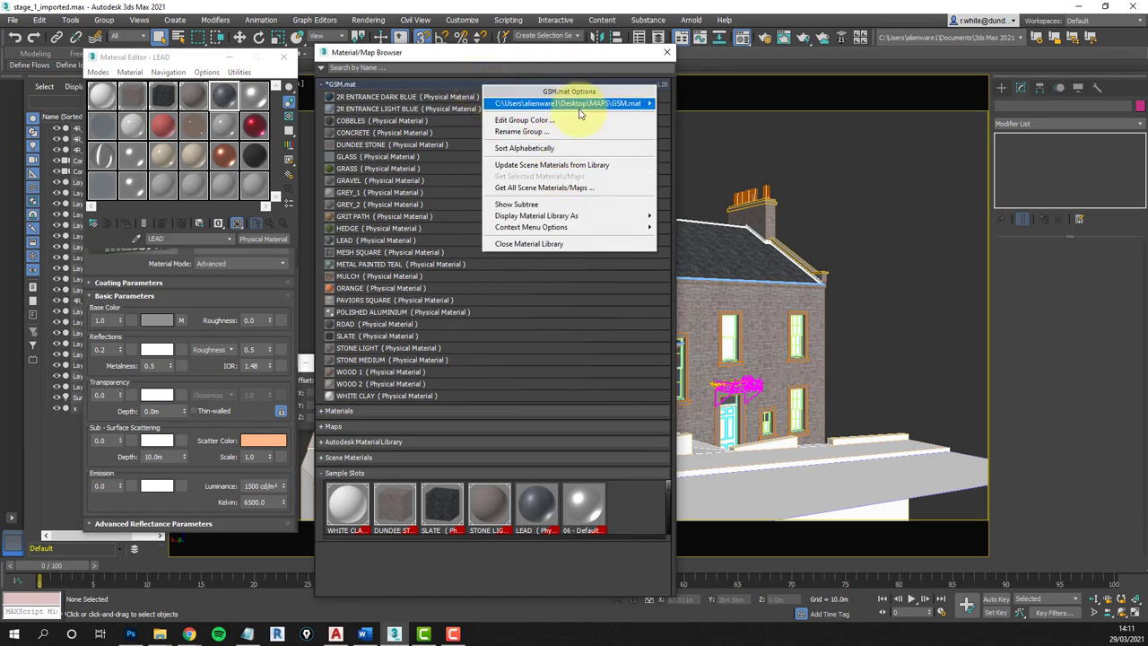
pyautogui.moveTo(578, 103)
pyautogui.click(698, 122)
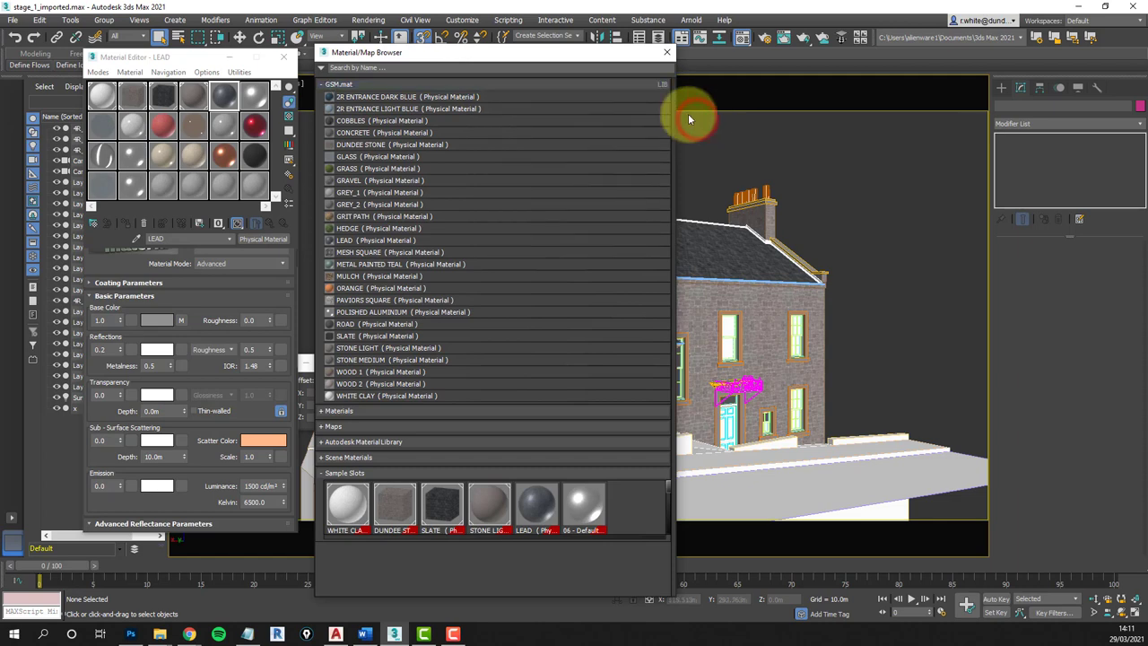
pyautogui.click(668, 54)
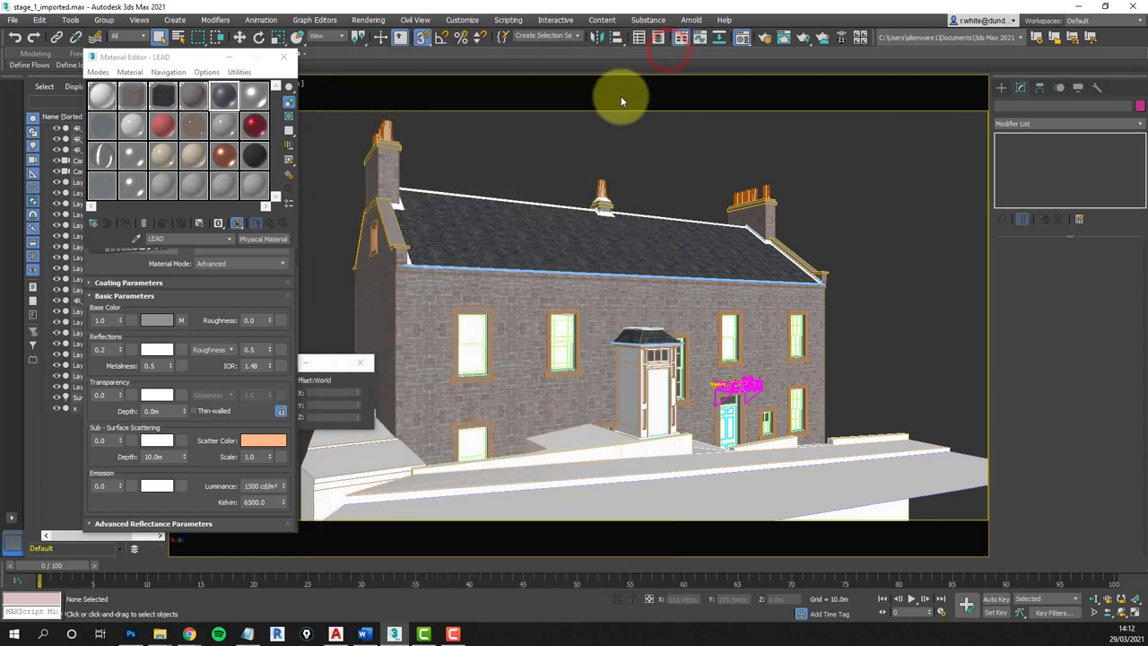
# - Assign LEAD to the roof leadwork, give it a Box UVW Map with length, width and height of 0.5 m, and deselect it
pyautogui.click(575, 208)
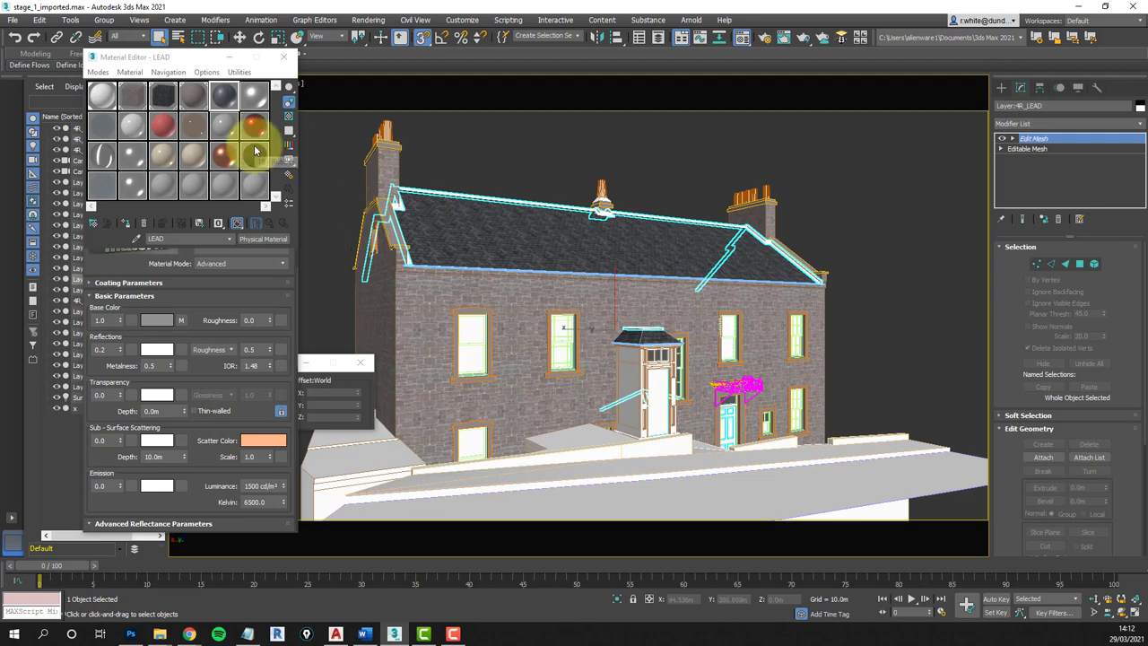
pyautogui.click(126, 224)
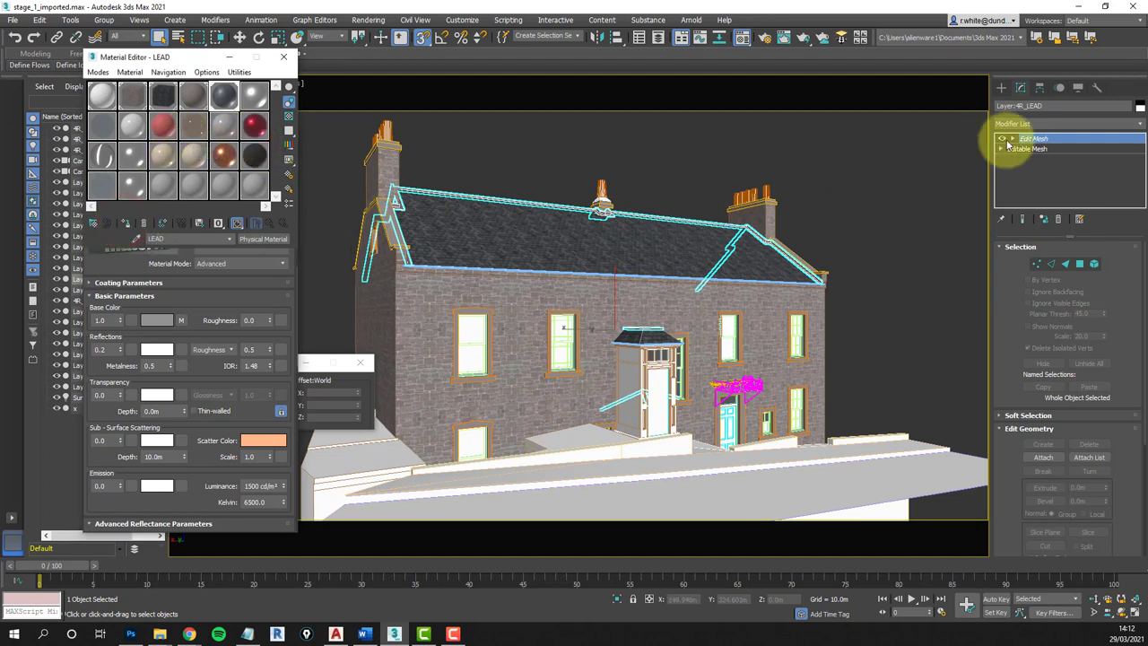
pyautogui.click(843, 41)
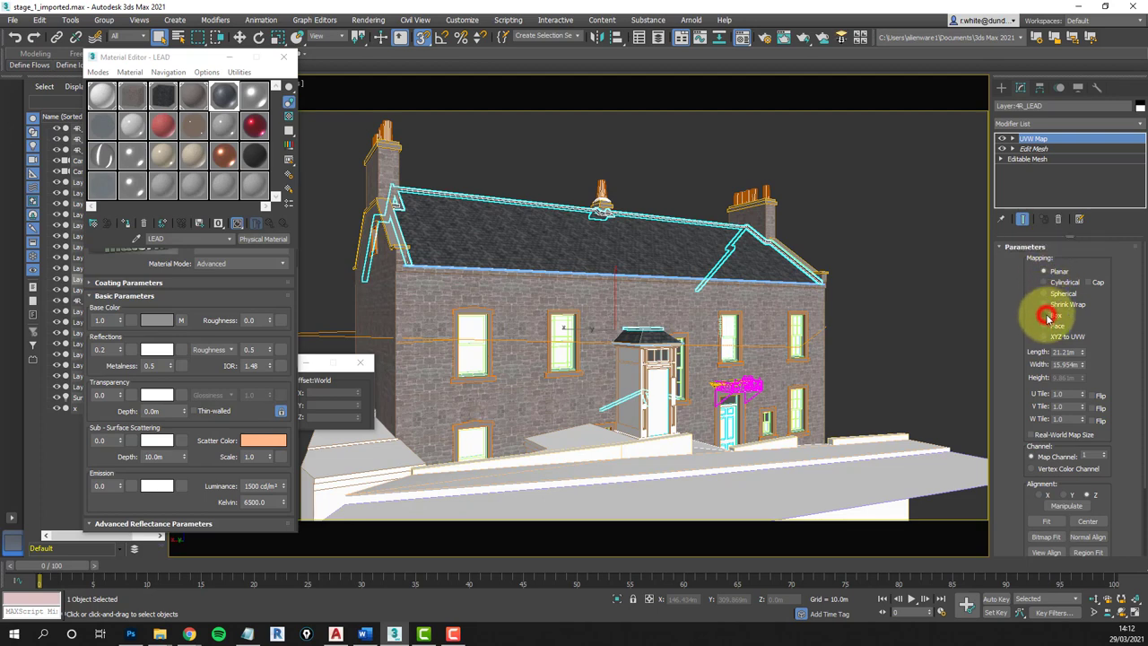
pyautogui.click(1046, 315)
pyautogui.doubleClick(1069, 352)
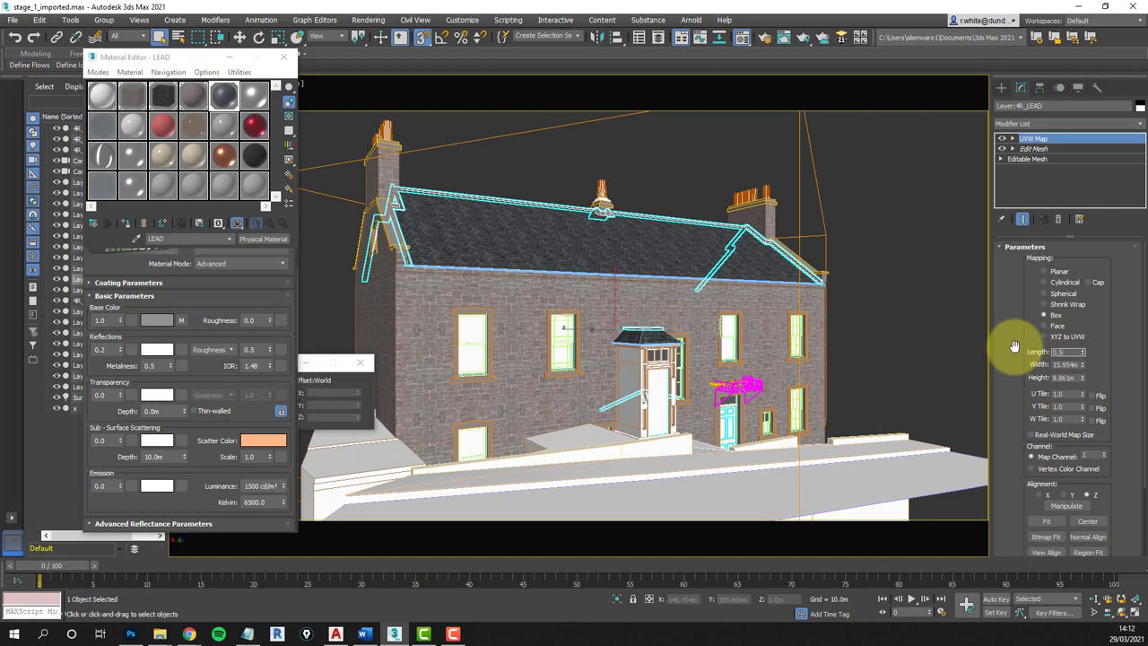
pyautogui.write('0.5')
pyautogui.press('Tab')
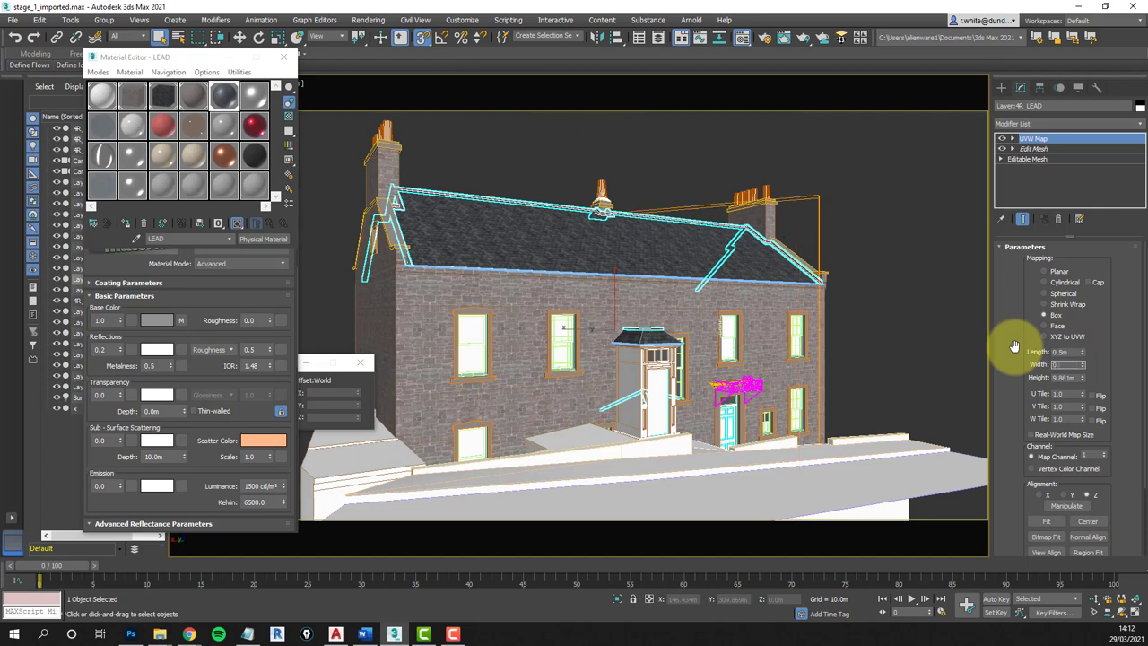
pyautogui.press('Tab')
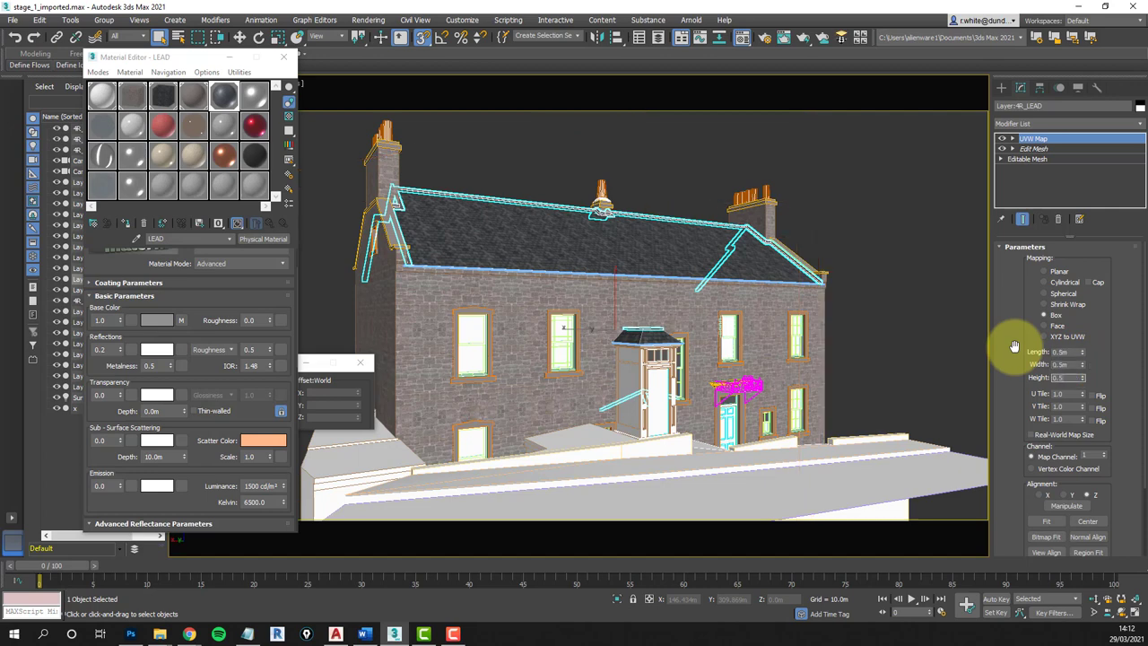
pyautogui.click(689, 158)
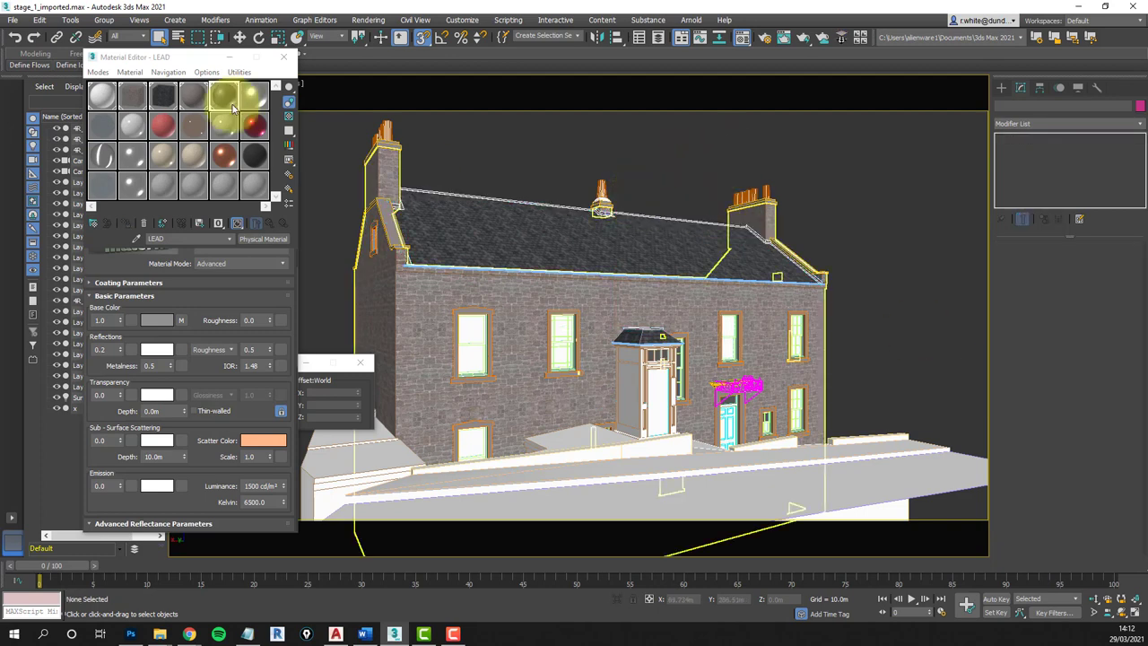
# - Load STONE MEDIUM from the GSM.mat library into the empty sample slot beside LEAD and assign it to the site boundary wall
pyautogui.click(254, 94)
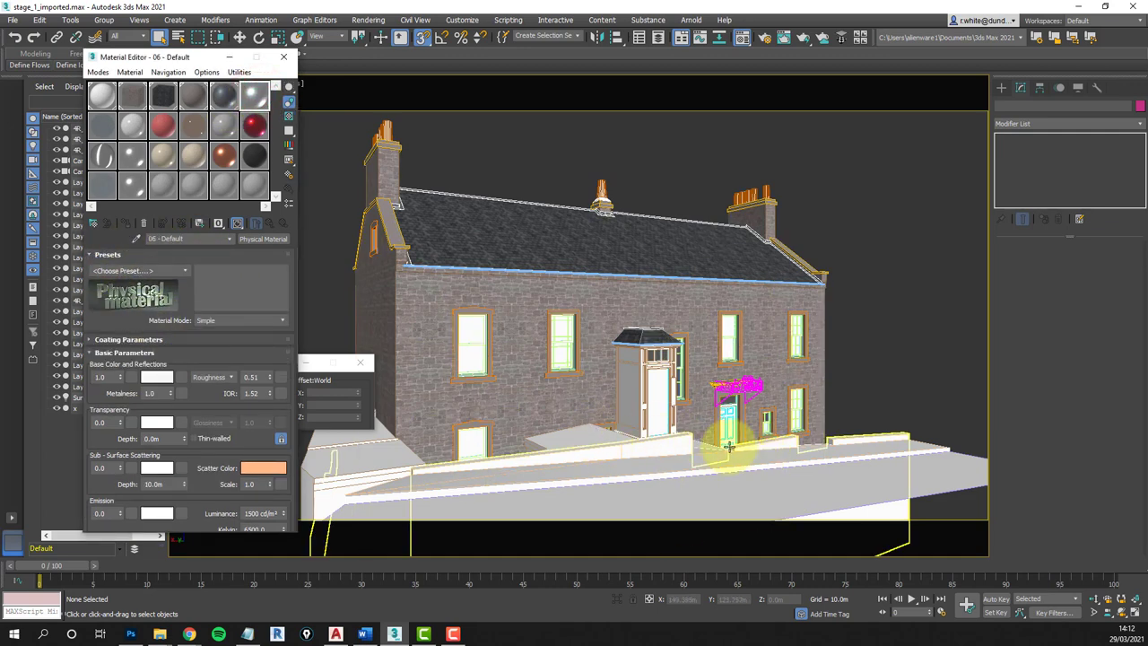
pyautogui.click(878, 437)
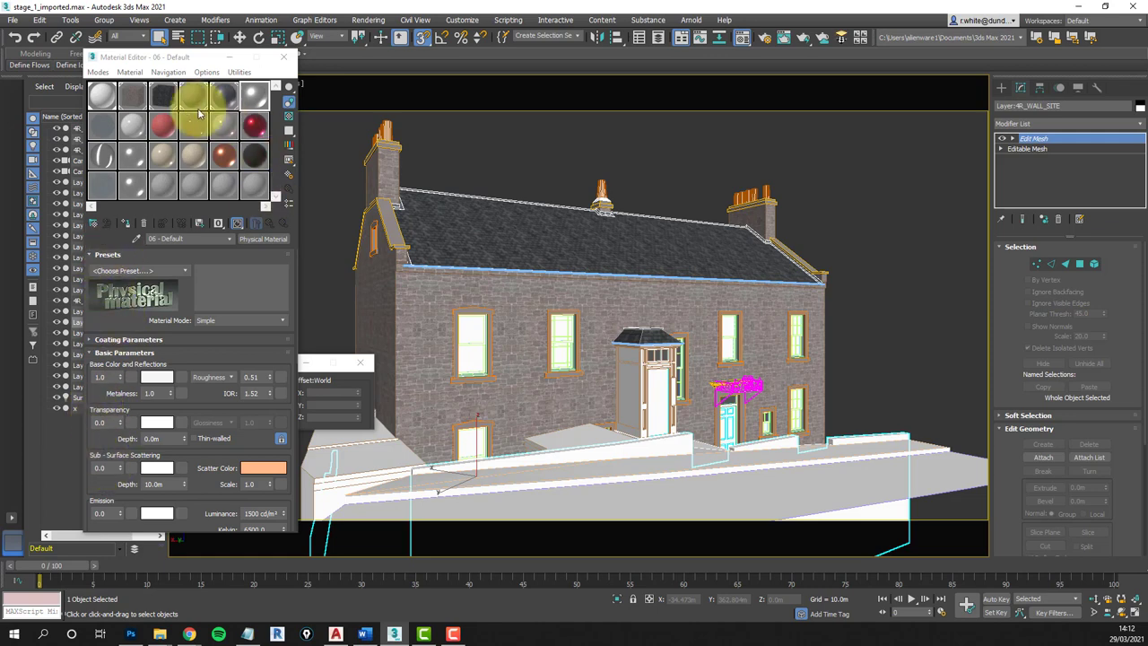
pyautogui.click(92, 223)
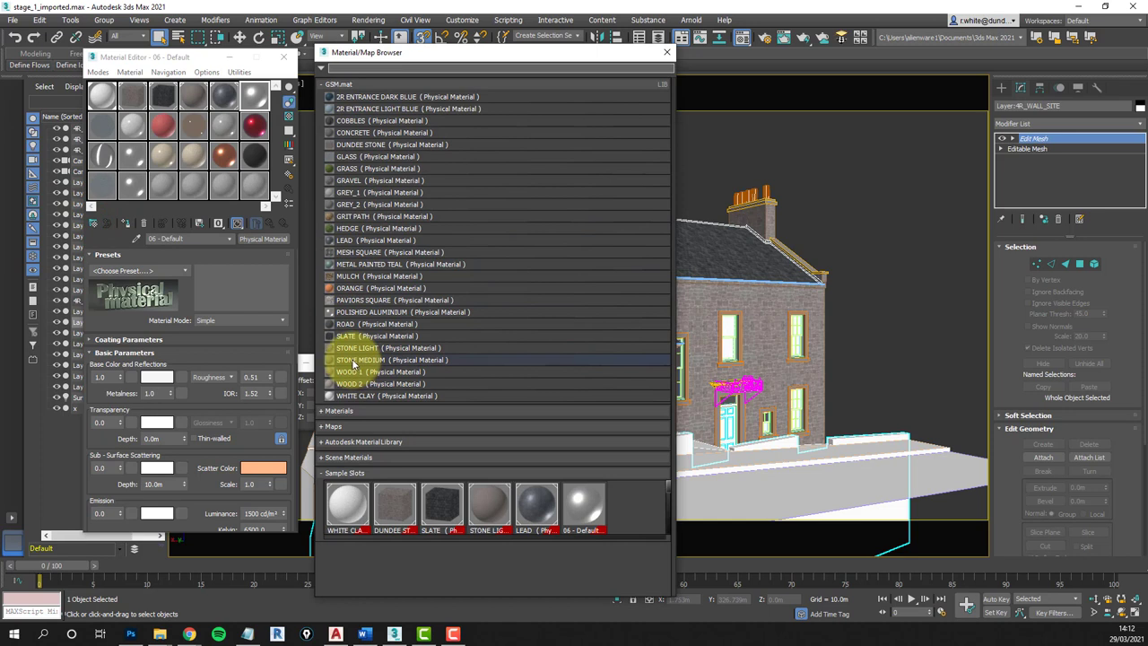
pyautogui.moveTo(350, 362); pyautogui.dragTo(254, 97)
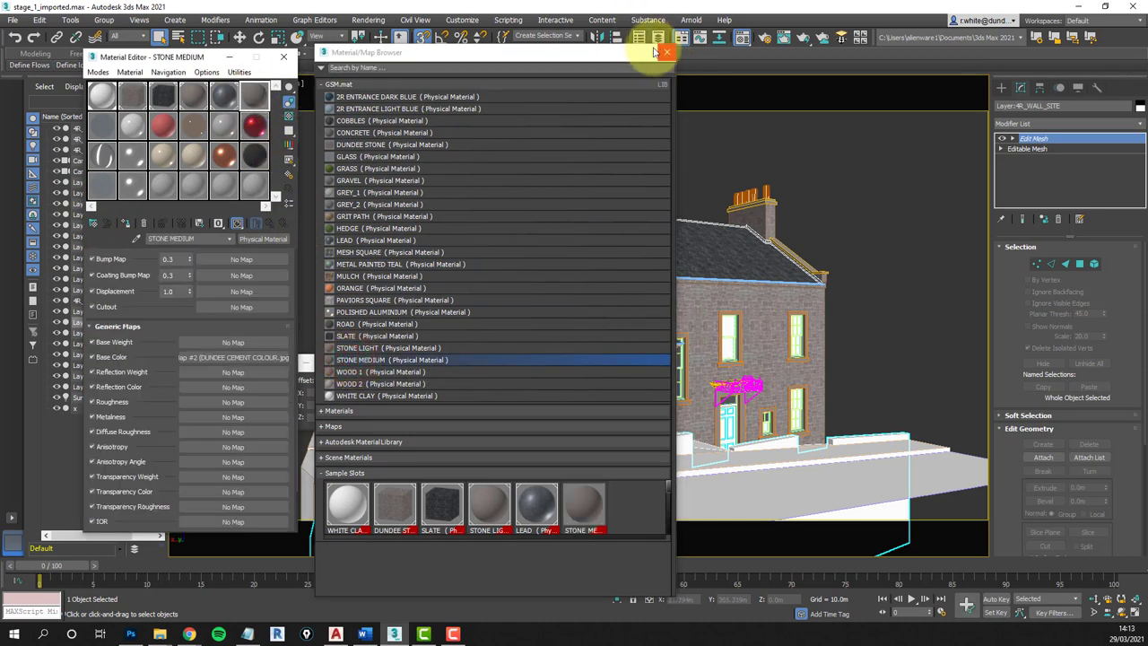
pyautogui.click(666, 52)
pyautogui.moveTo(258, 92); pyautogui.dragTo(667, 453)
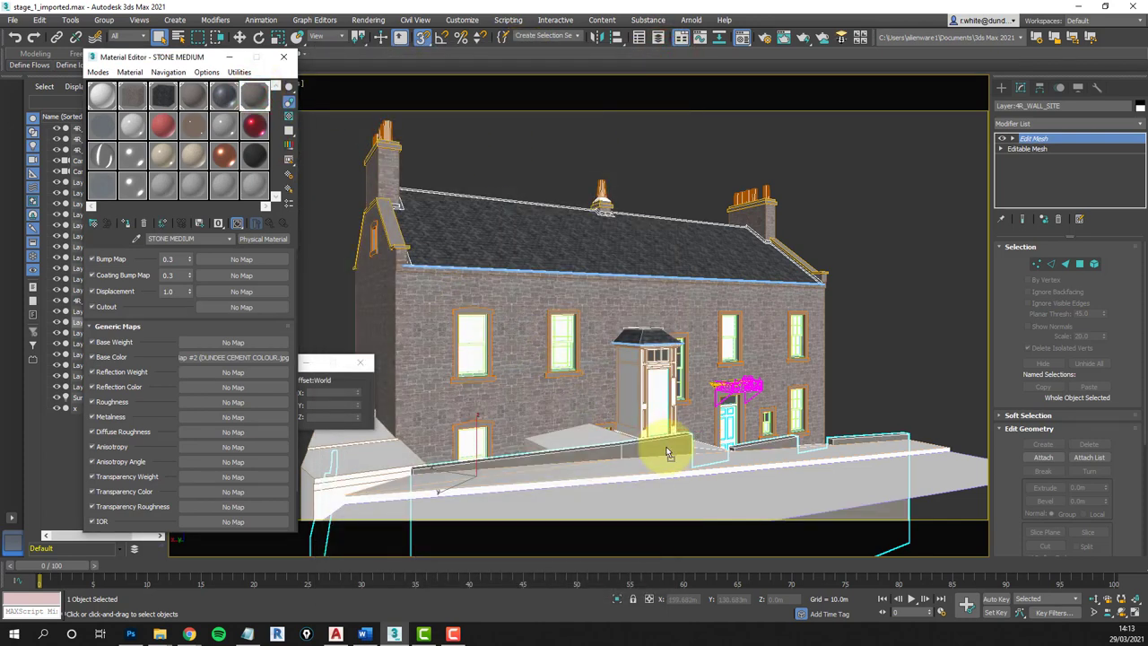
# - Give the site wall a Box UVW Map with Real-World Map Size enabled
pyautogui.click(841, 37)
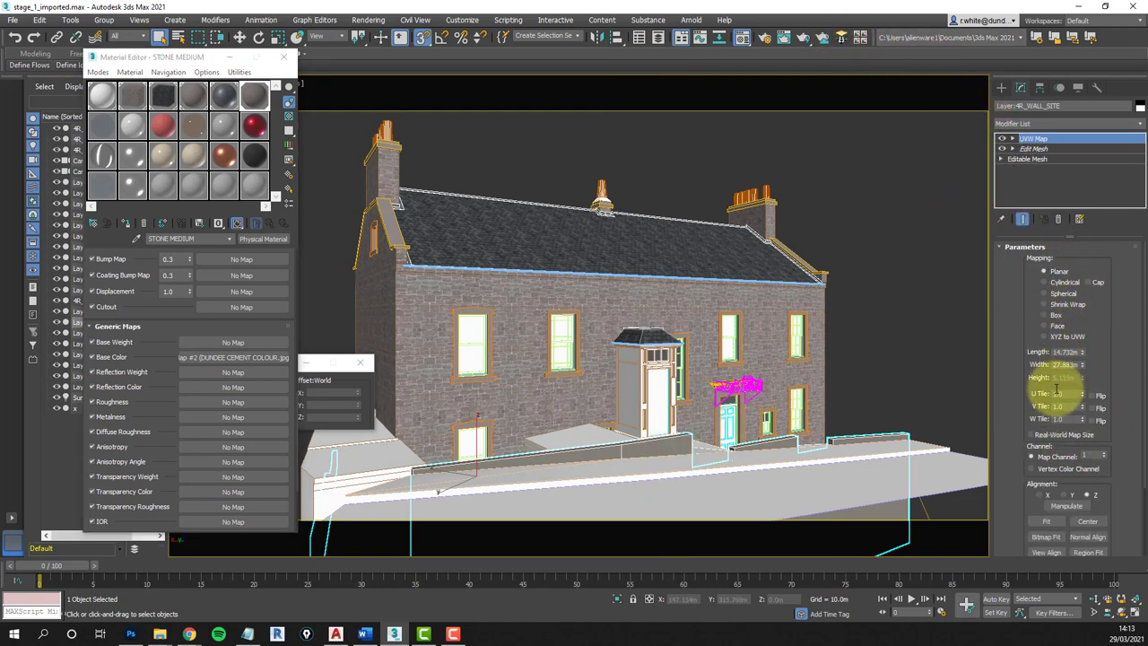
pyautogui.click(1051, 314)
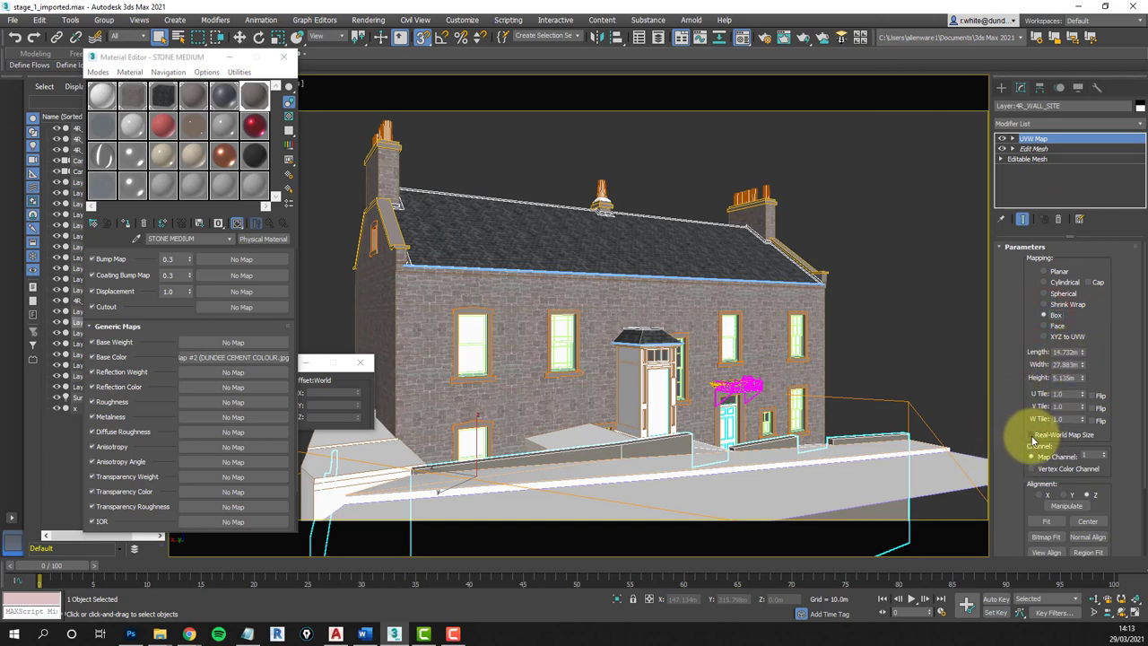
pyautogui.click(1031, 436)
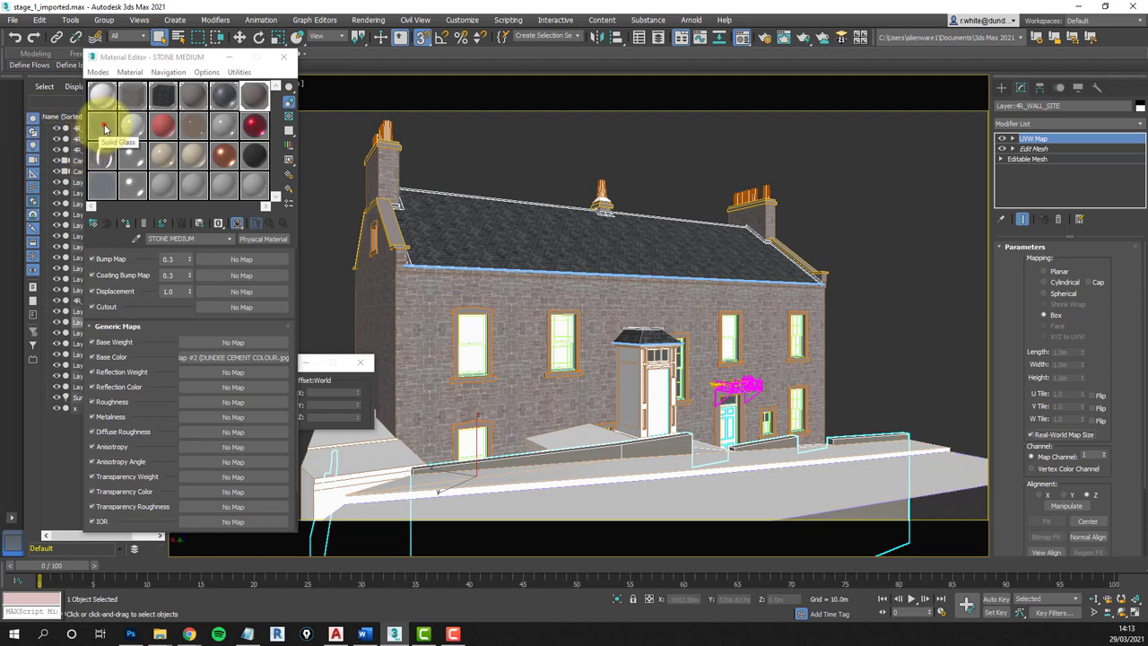
# - Load ROAD, GREY_1 and GREY_2 from the GSM.mat library into the first three second-row sample slots and close the browser
pyautogui.click(104, 128)
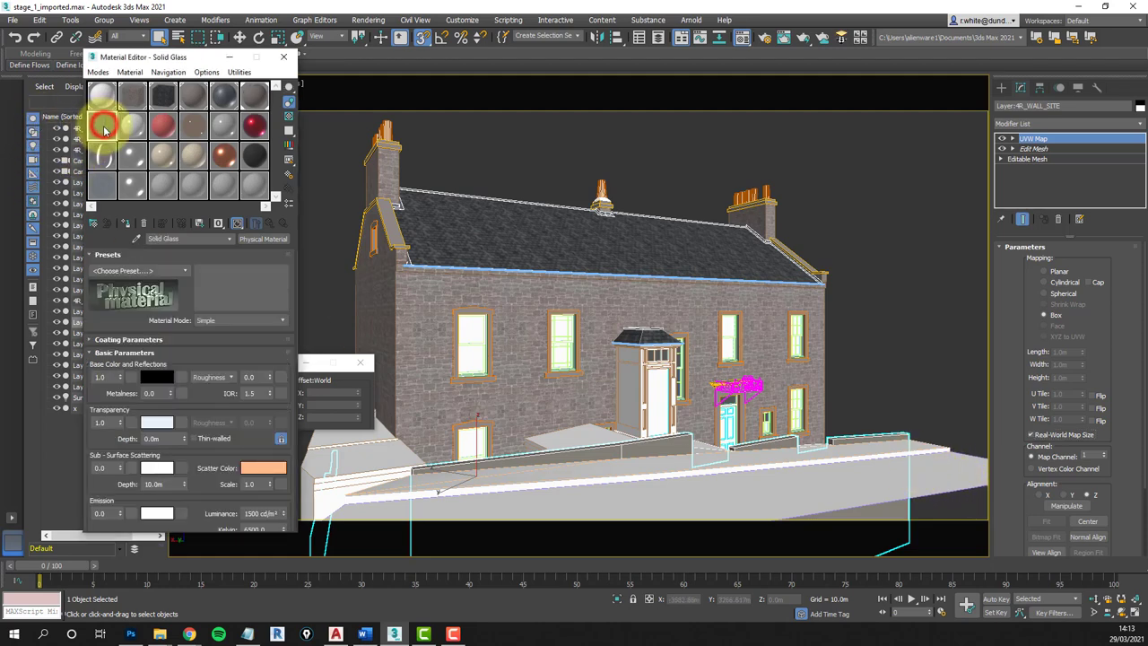
pyautogui.click(93, 225)
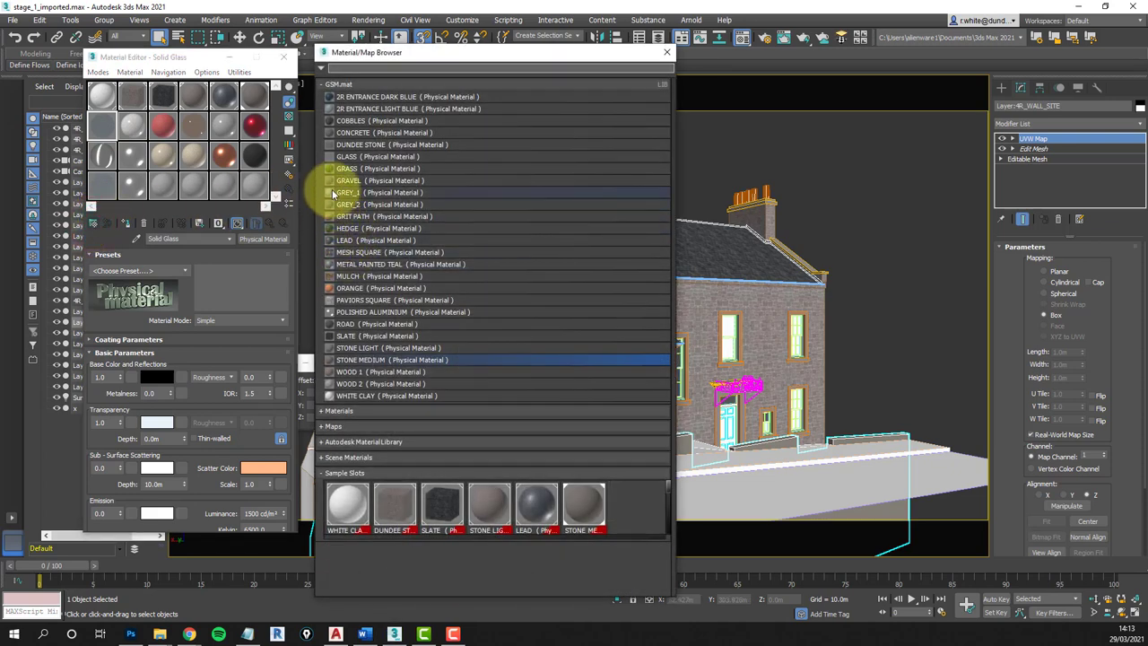
pyautogui.click(333, 324)
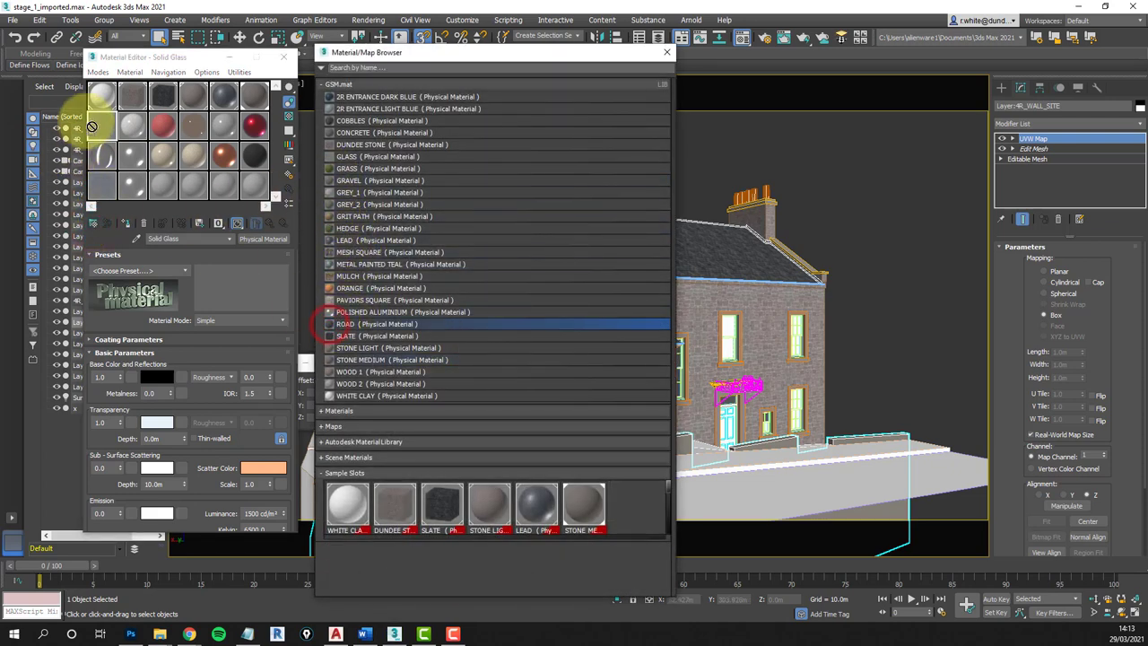
pyautogui.moveTo(86, 120); pyautogui.dragTo(100, 126)
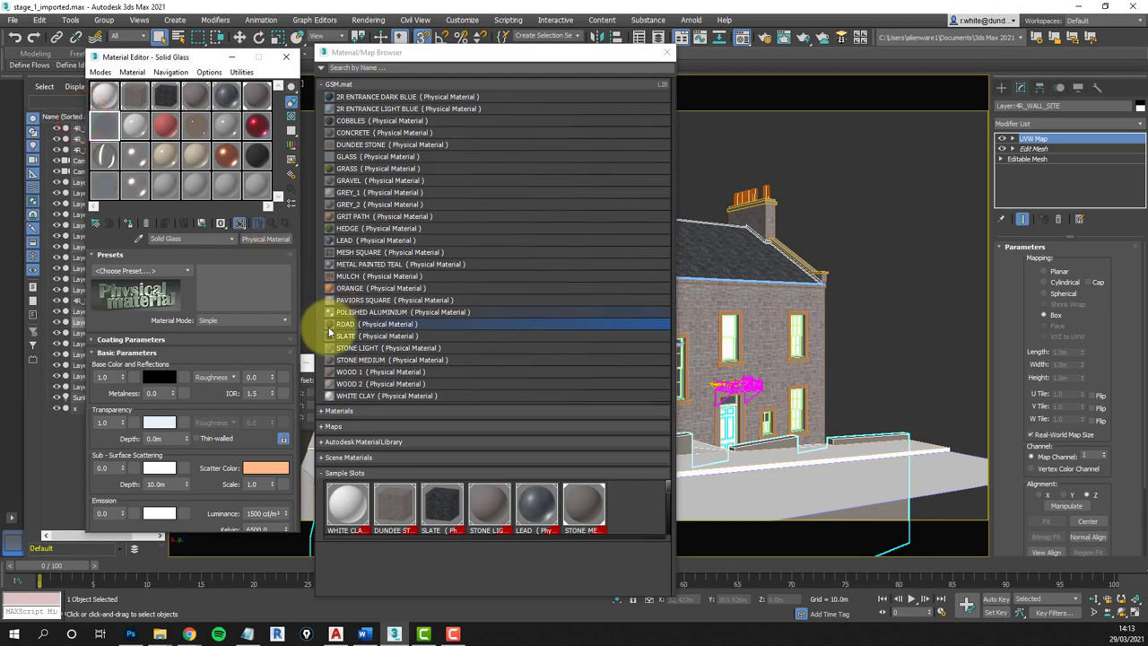
pyautogui.moveTo(329, 323); pyautogui.dragTo(103, 126)
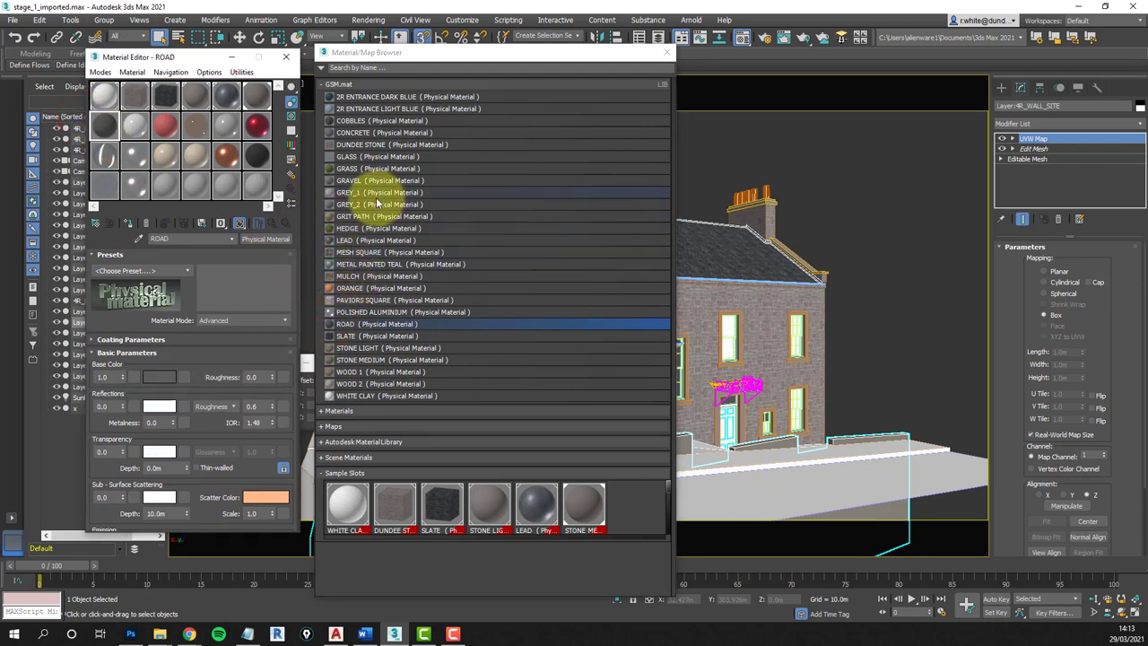
pyautogui.moveTo(330, 192); pyautogui.dragTo(135, 130)
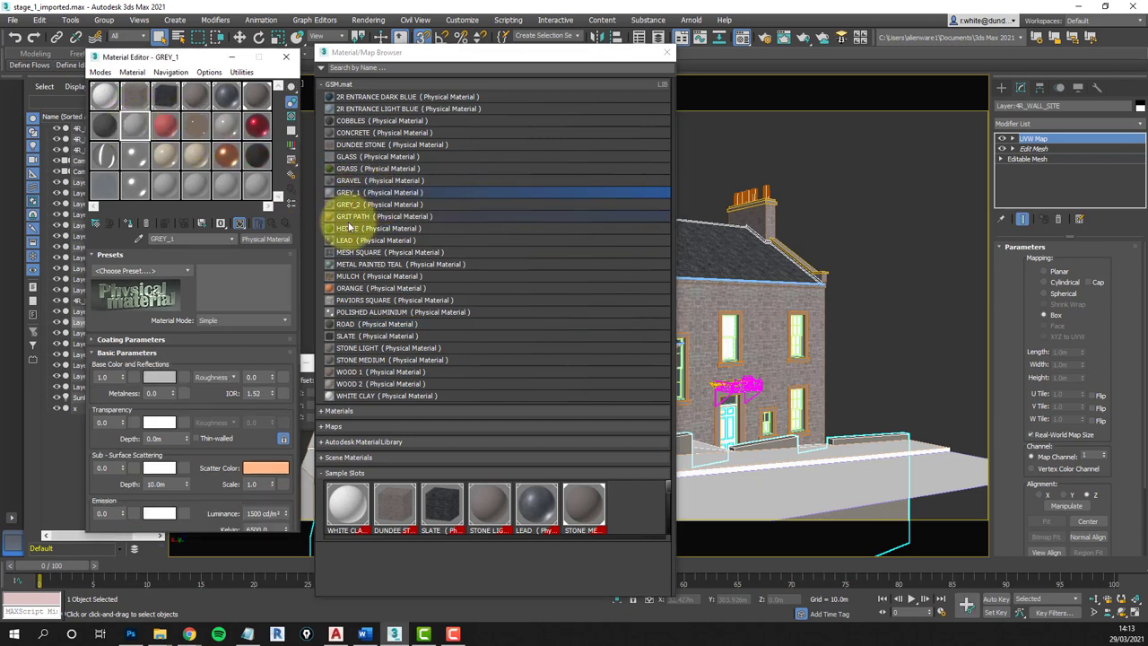
pyautogui.moveTo(330, 206); pyautogui.dragTo(164, 125)
pyautogui.click(667, 52)
# - Assign GREY_2 to the pavement and the combined porch and ground mesh, GREY_1 to the kerb and ROAD to the road surface
pyautogui.moveTo(177, 133); pyautogui.dragTo(599, 474)
pyautogui.moveTo(134, 125)
pyautogui.mouseDown()
pyautogui.moveTo(430, 367)
pyautogui.moveTo(518, 489)
pyautogui.mouseUp()
pyautogui.moveTo(103, 128); pyautogui.dragTo(733, 496)
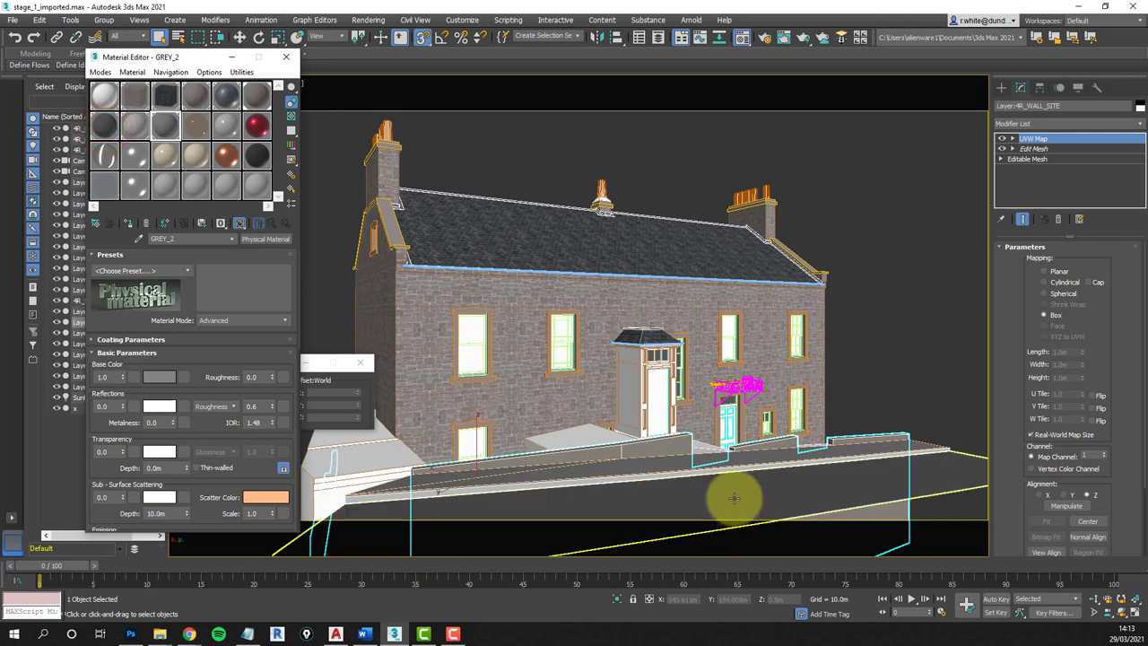
pyautogui.click(910, 345)
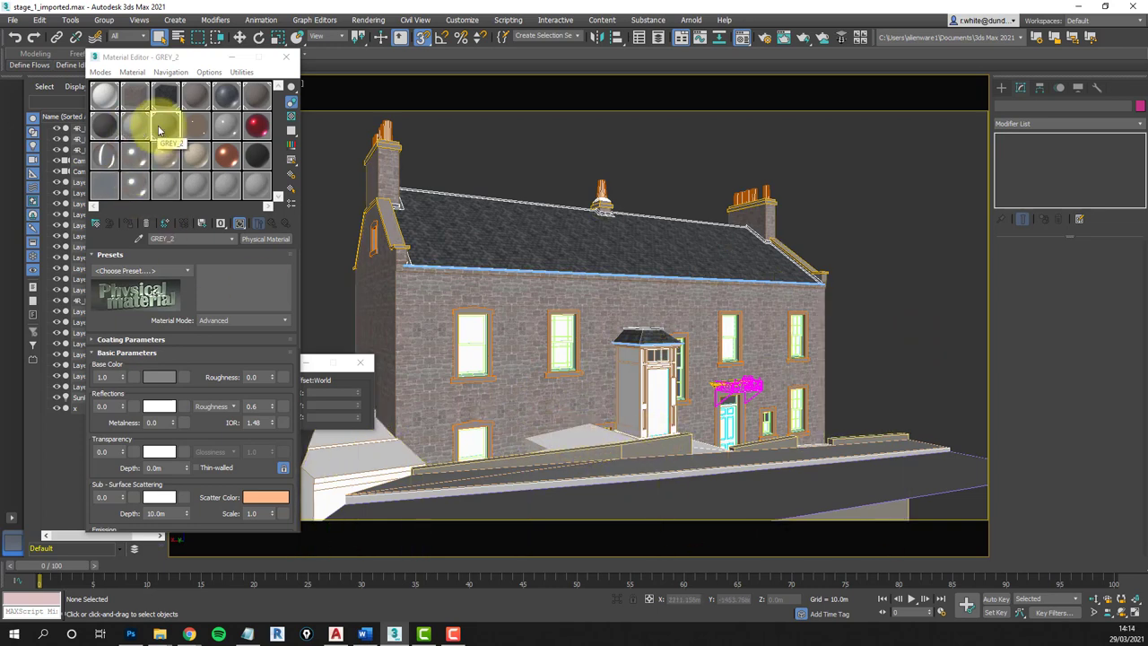
pyautogui.moveTo(163, 122); pyautogui.dragTo(375, 466)
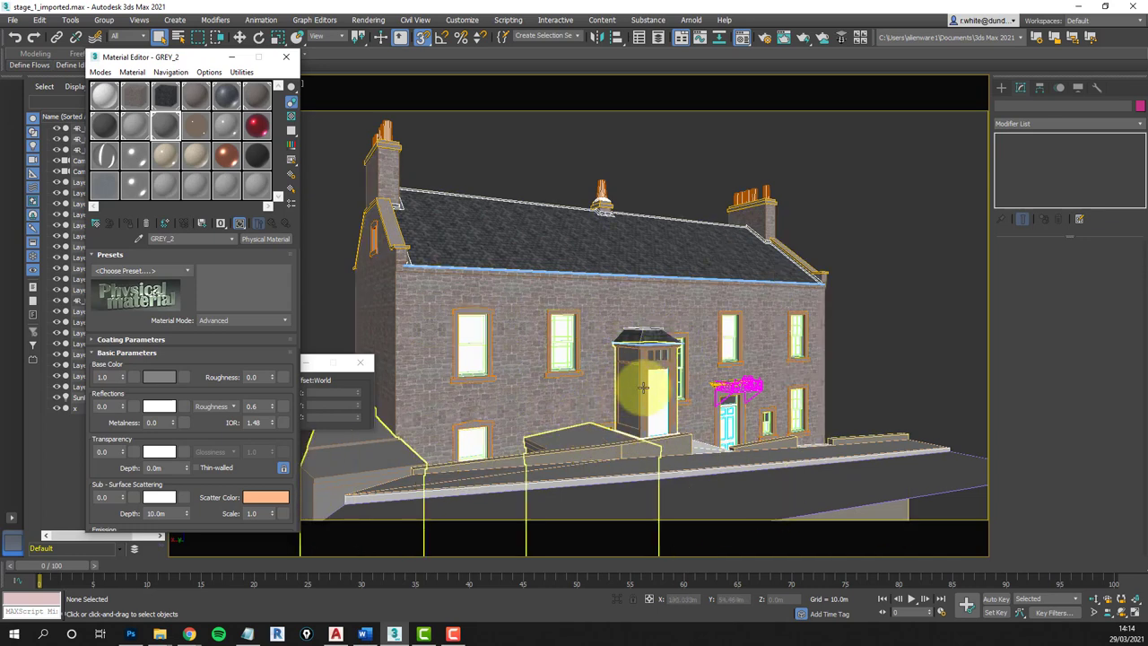
pyautogui.click(831, 148)
pyautogui.click(633, 386)
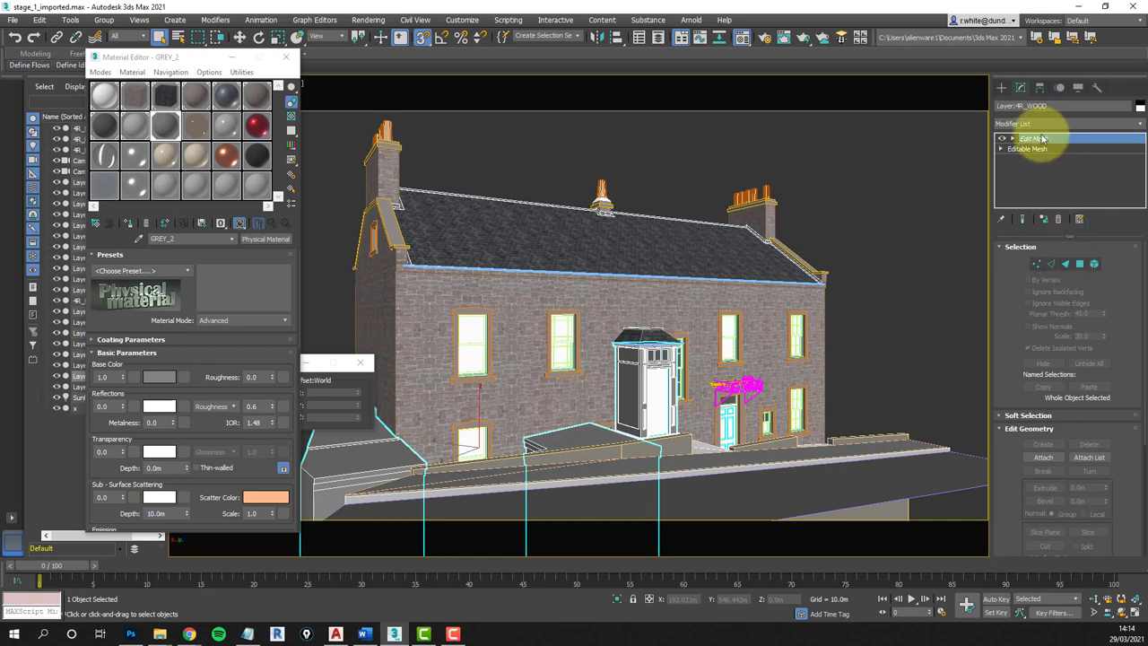
pyautogui.click(1067, 263)
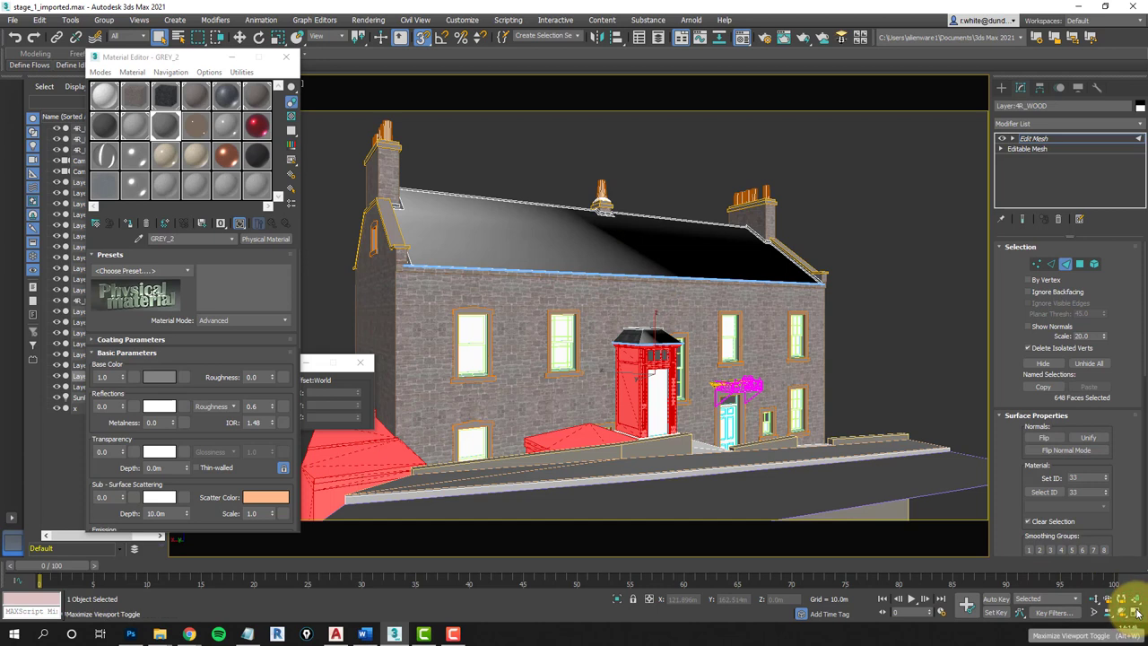
pyautogui.click(1061, 140)
pyautogui.click(790, 88)
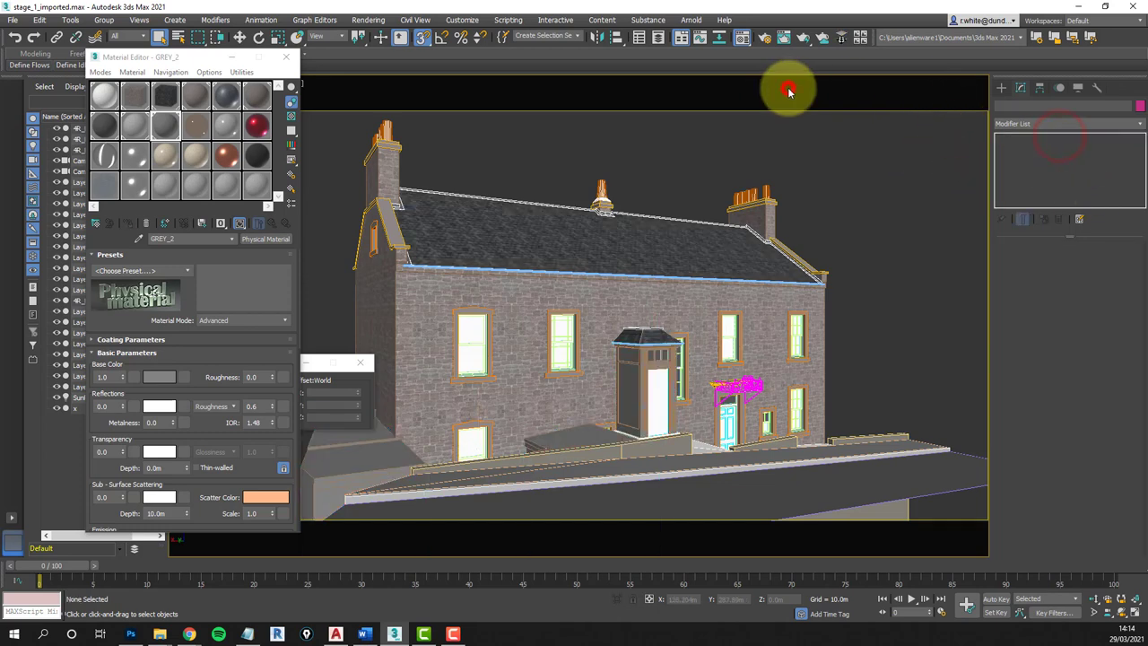
# - Collapse the whole modifier stack of the 4R_WOOD porch and ground object, then deselect it
pyautogui.click(643, 366)
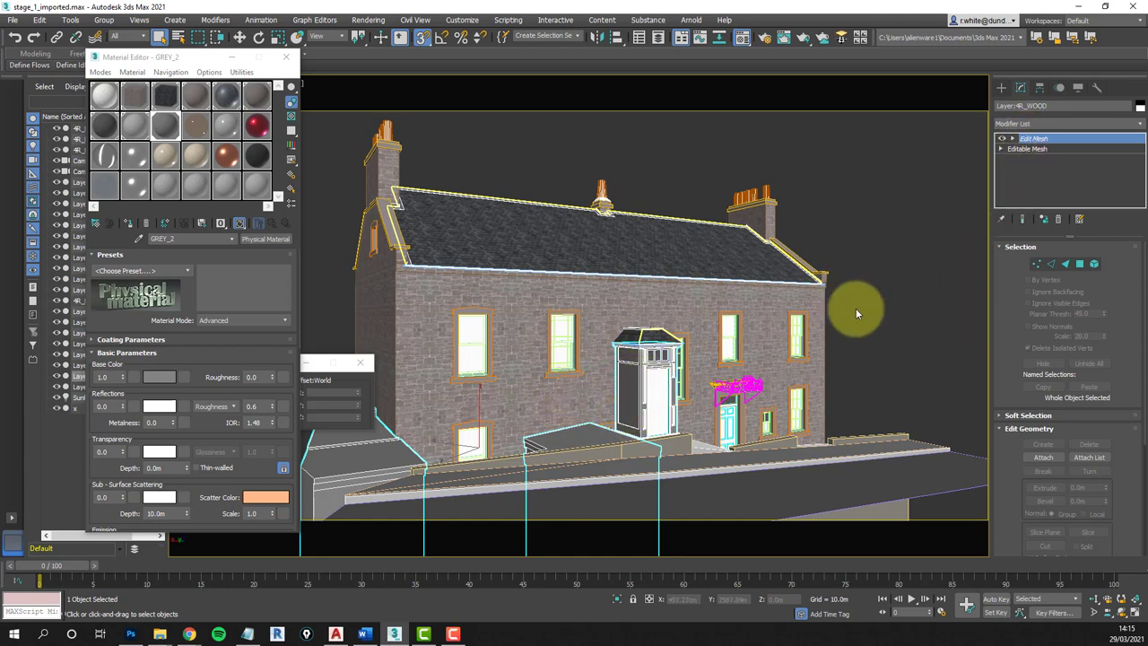
pyautogui.rightClick(1041, 141)
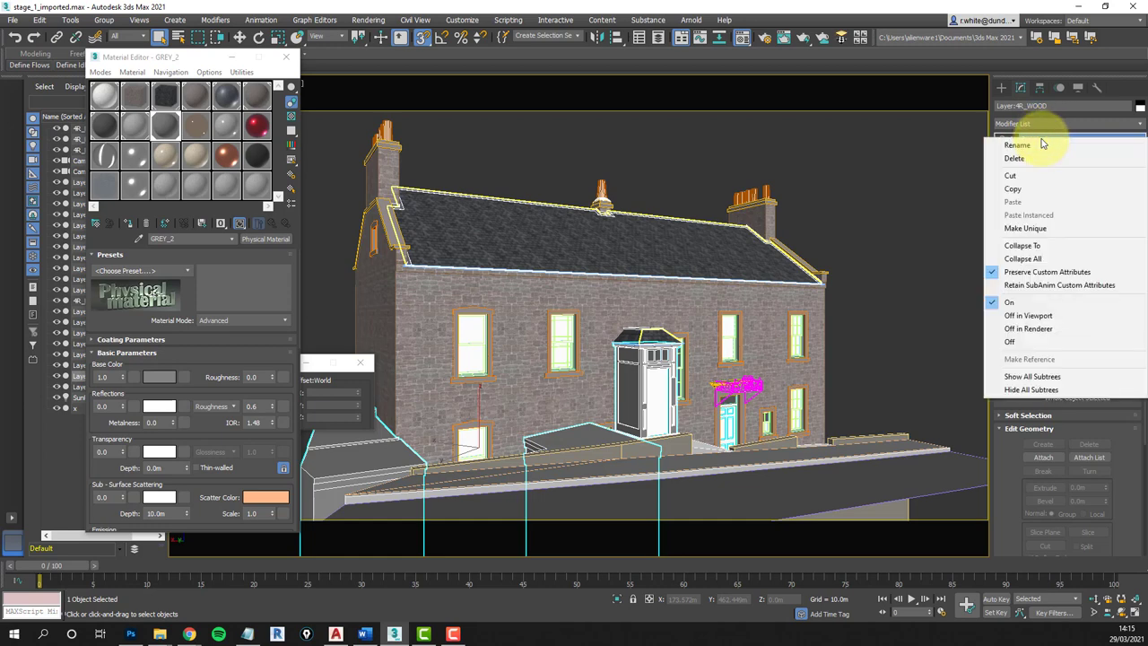
pyautogui.click(1025, 259)
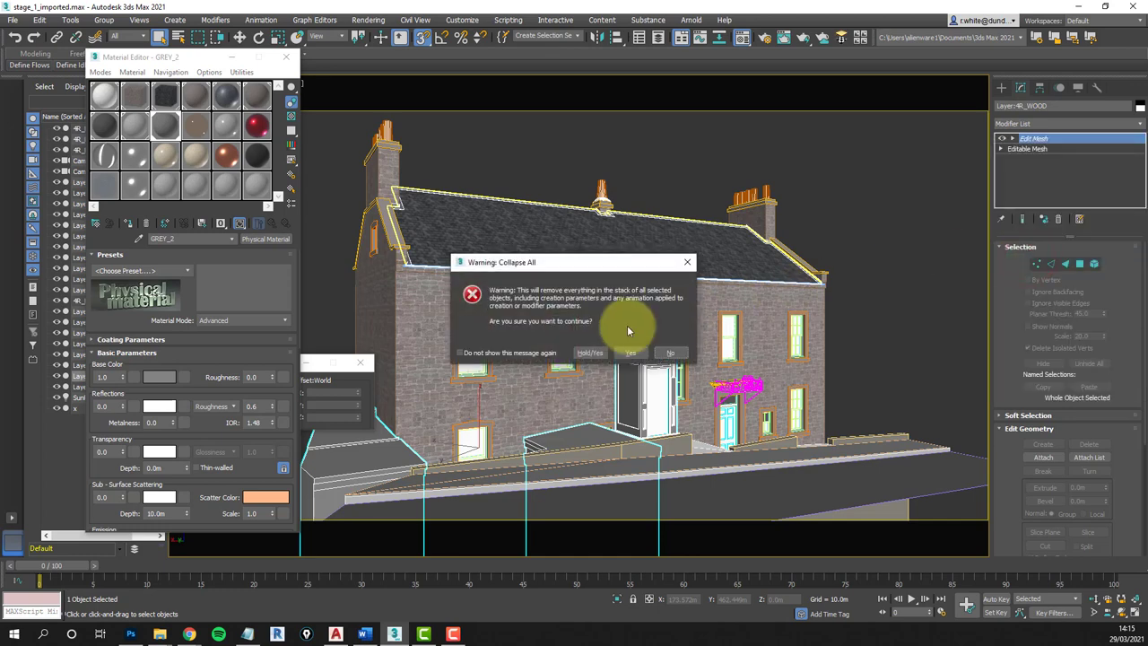
pyautogui.click(636, 355)
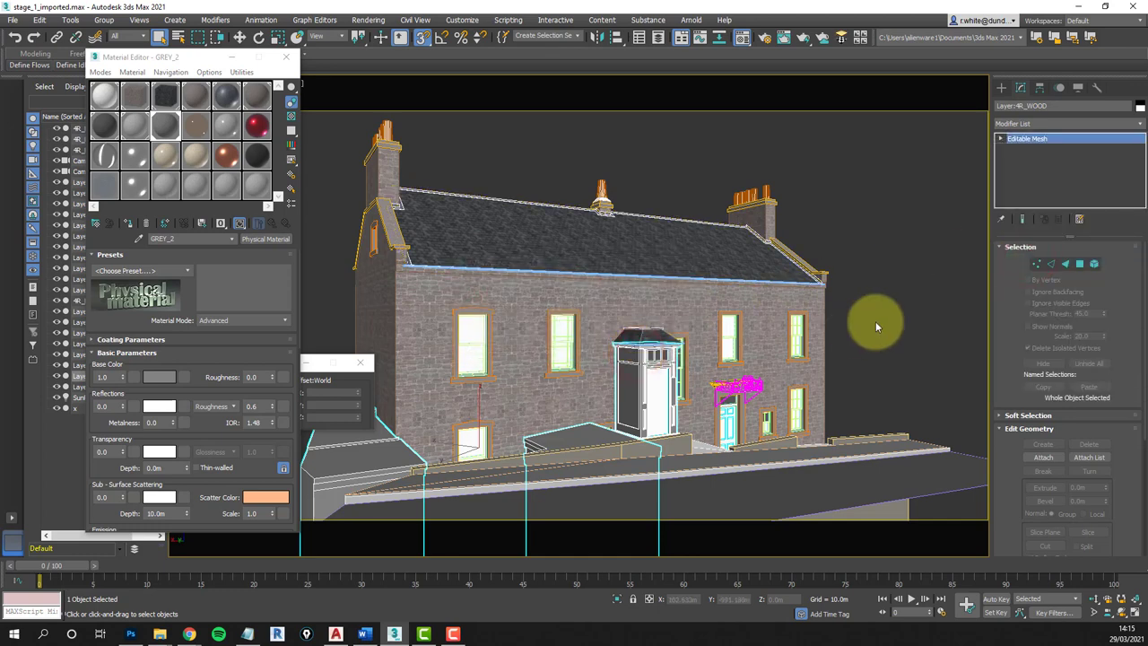
pyautogui.click(918, 288)
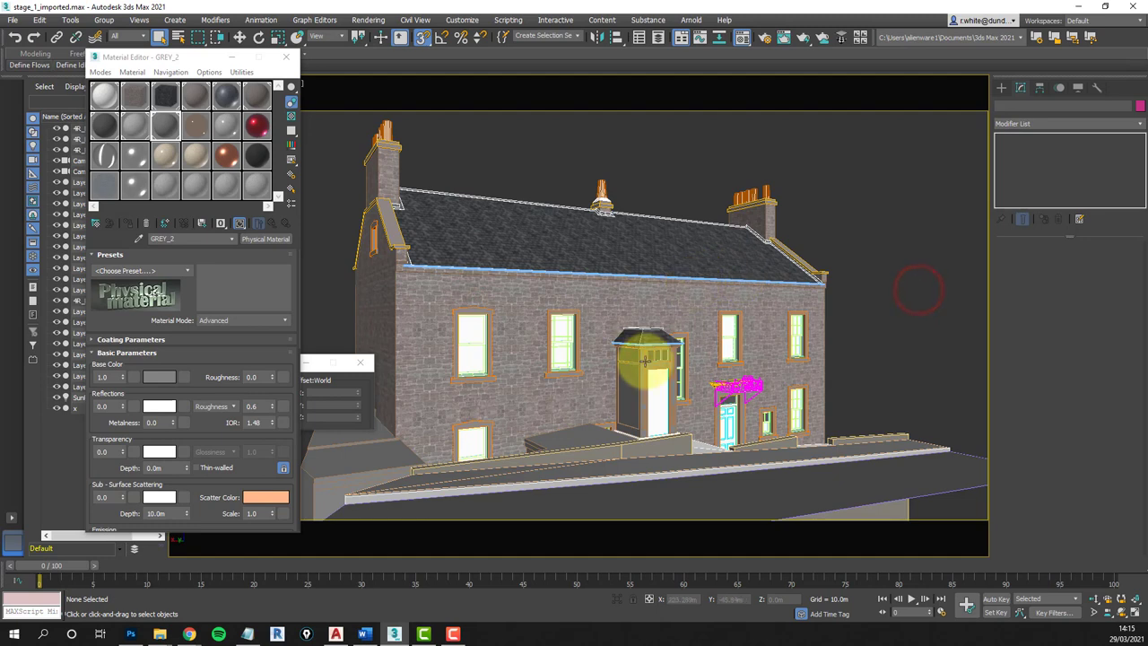
# - Collapse the whole modifier stack of the slate roof 4R_ROOF_NW, then deselect it
pyautogui.click(643, 364)
pyautogui.click(629, 256)
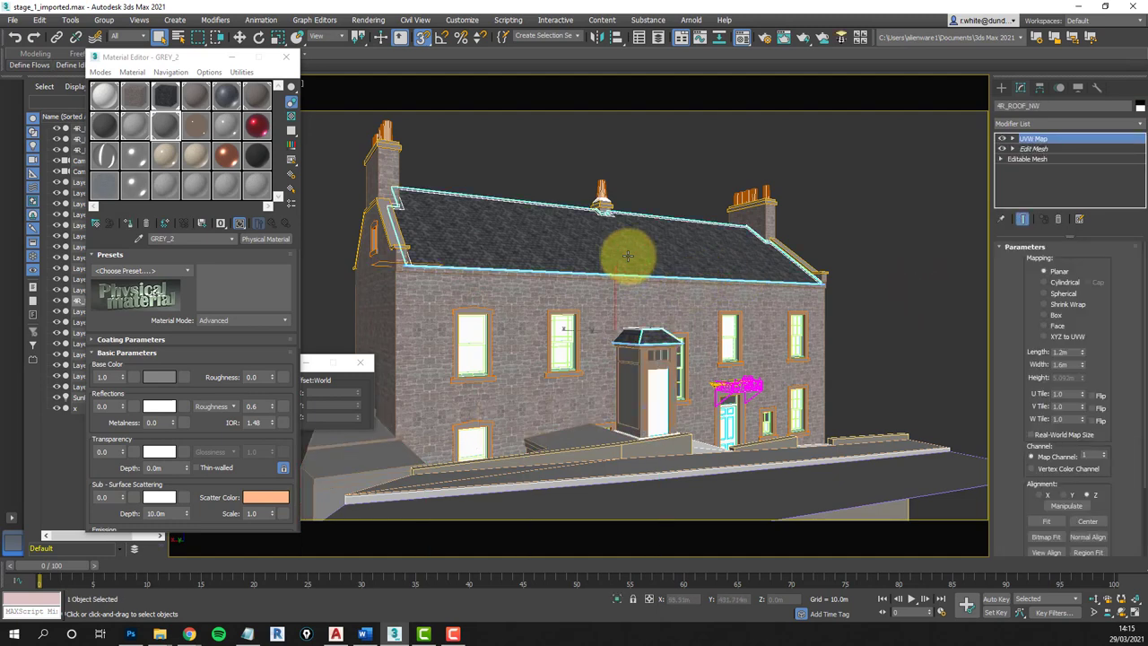
pyautogui.click(1073, 149)
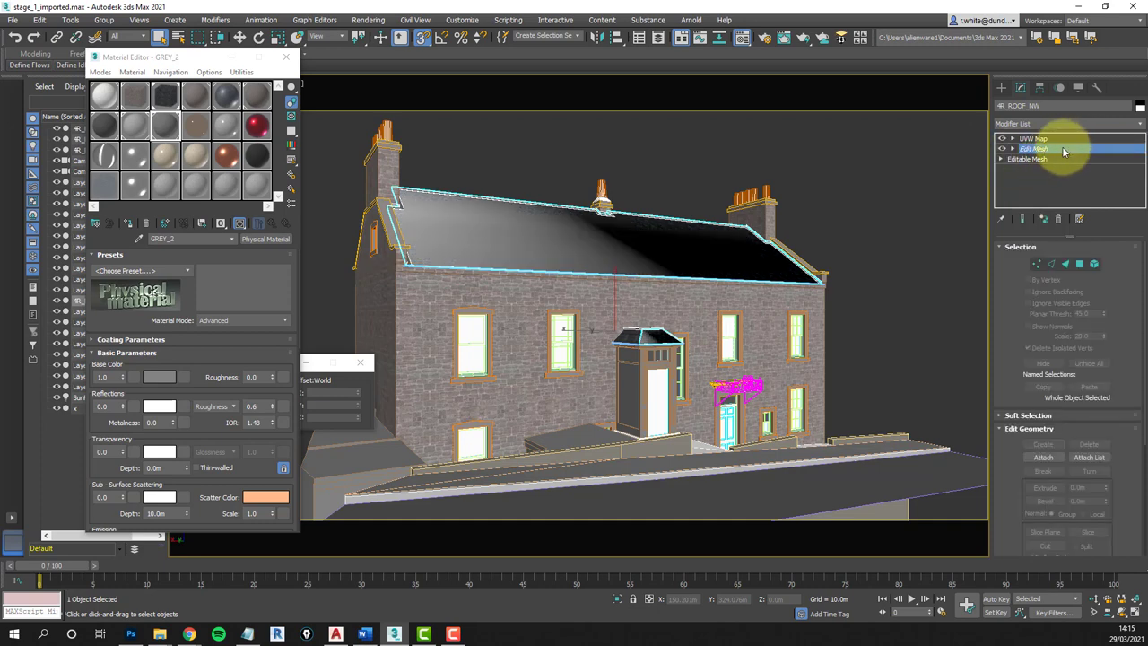
pyautogui.rightClick(1062, 146)
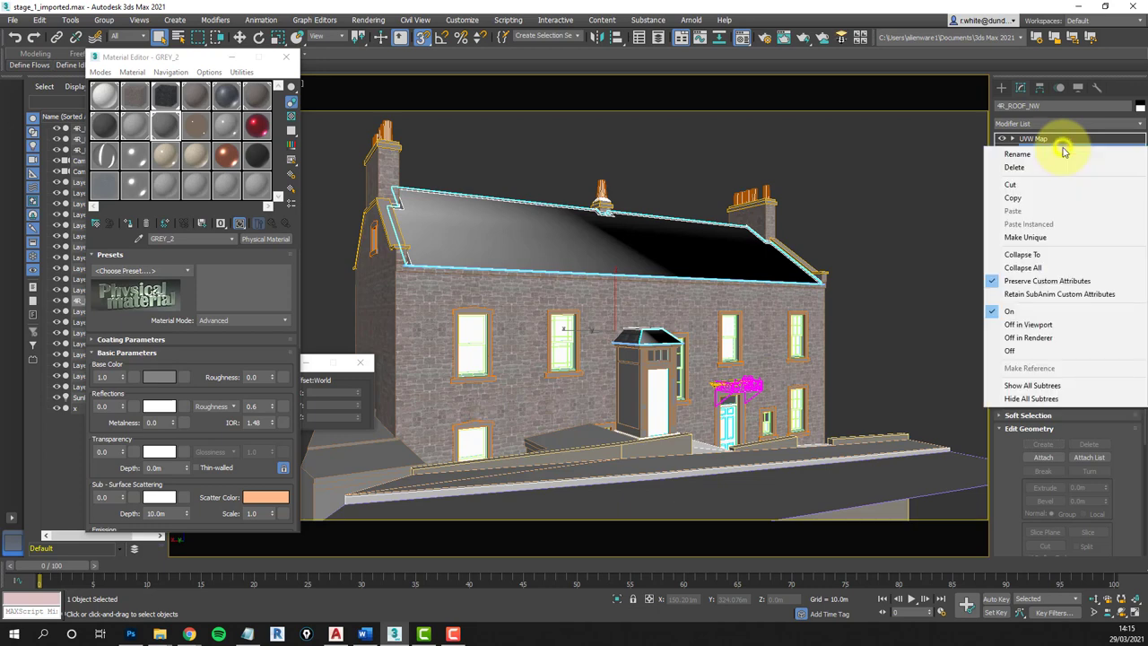
pyautogui.click(1025, 269)
pyautogui.click(631, 355)
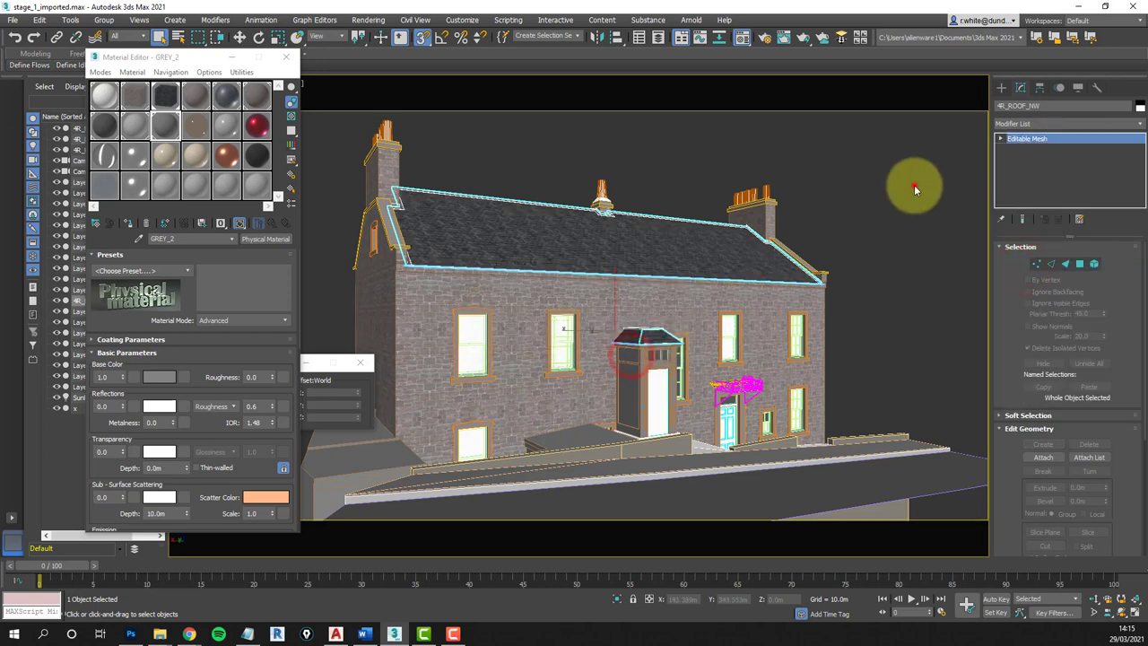
pyautogui.click(915, 187)
pyautogui.click(746, 250)
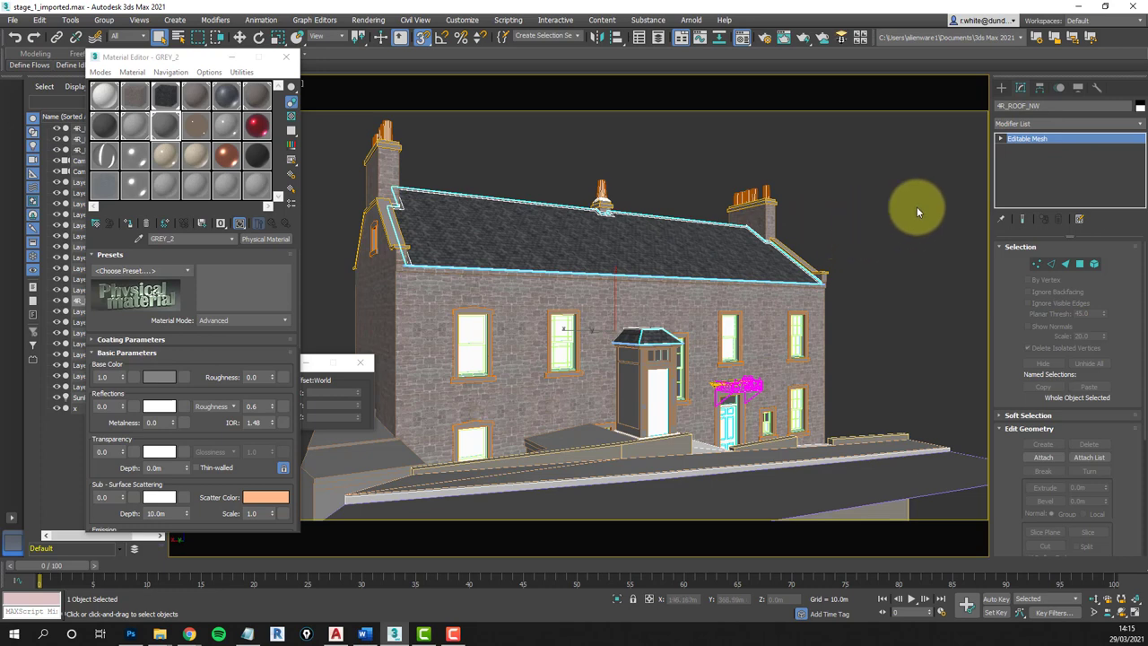
pyautogui.click(909, 257)
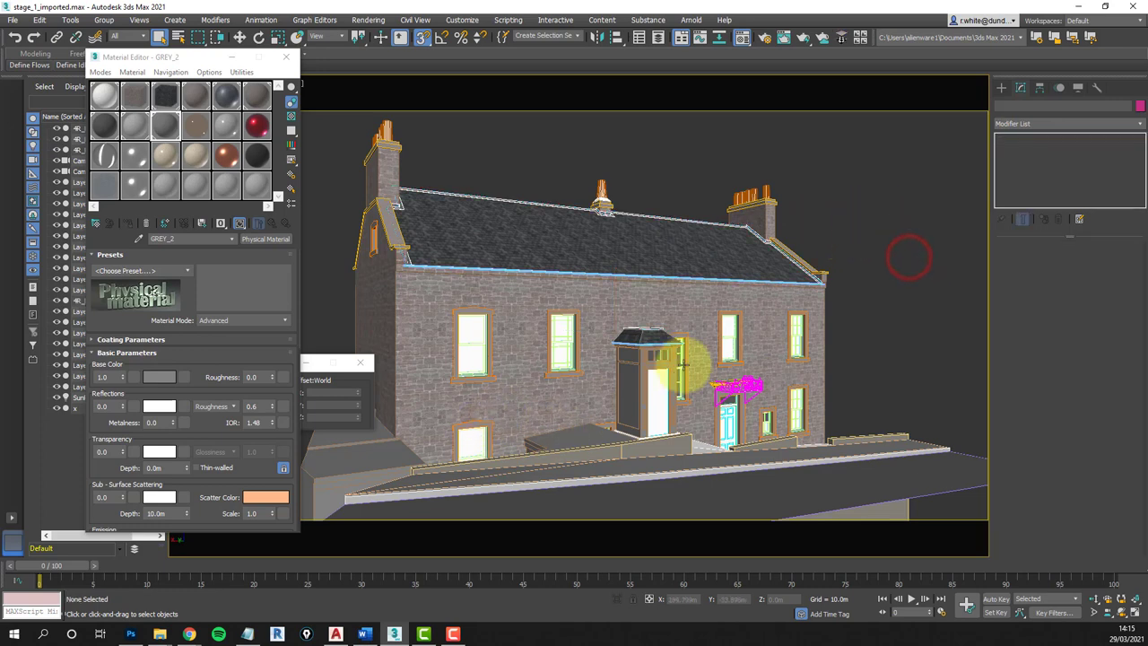
# - Detach only the entrance porch faces of the 4R_WOOD mesh as a separate object named 4R_ENTRANCE, then deselect the mesh
pyautogui.click(642, 366)
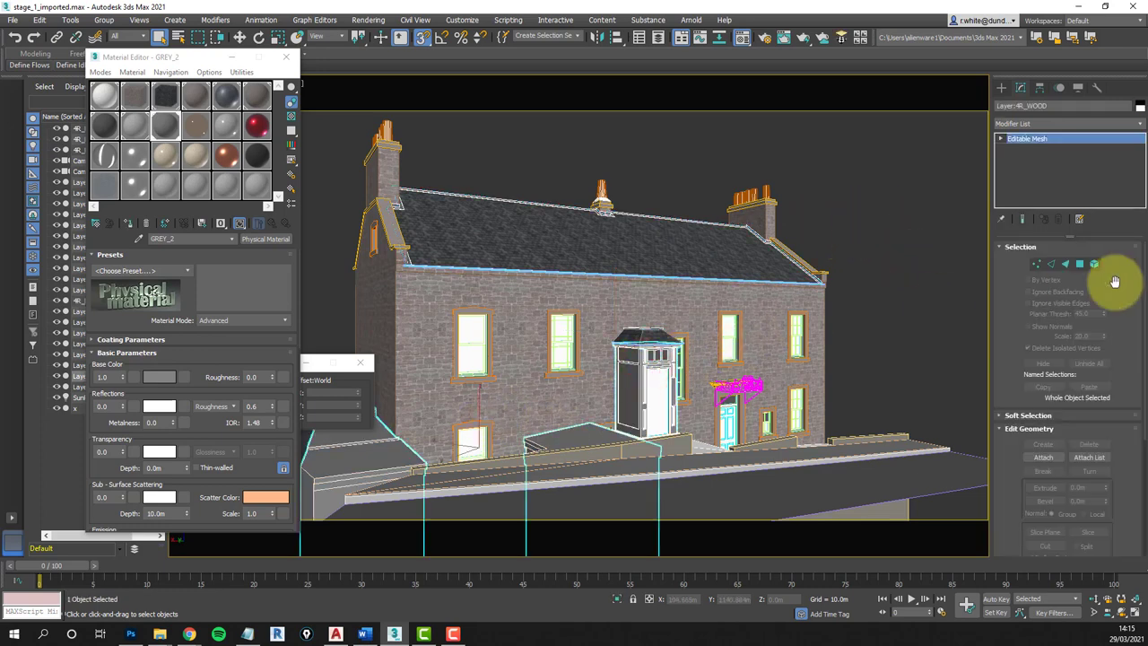
pyautogui.click(1065, 265)
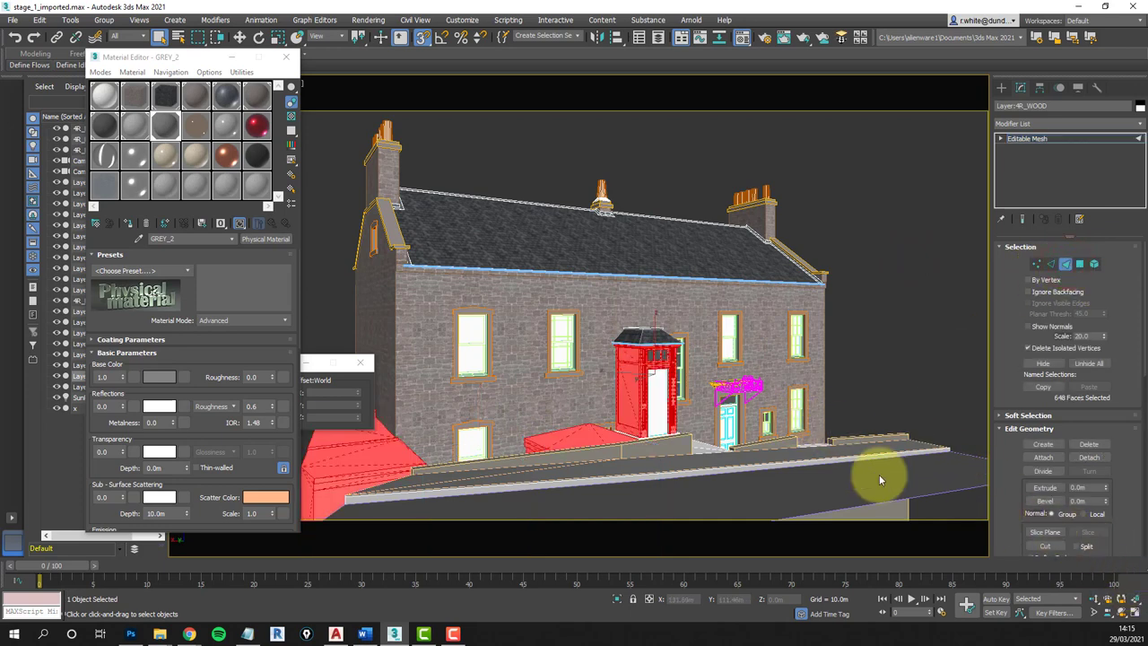
pyautogui.click(1134, 612)
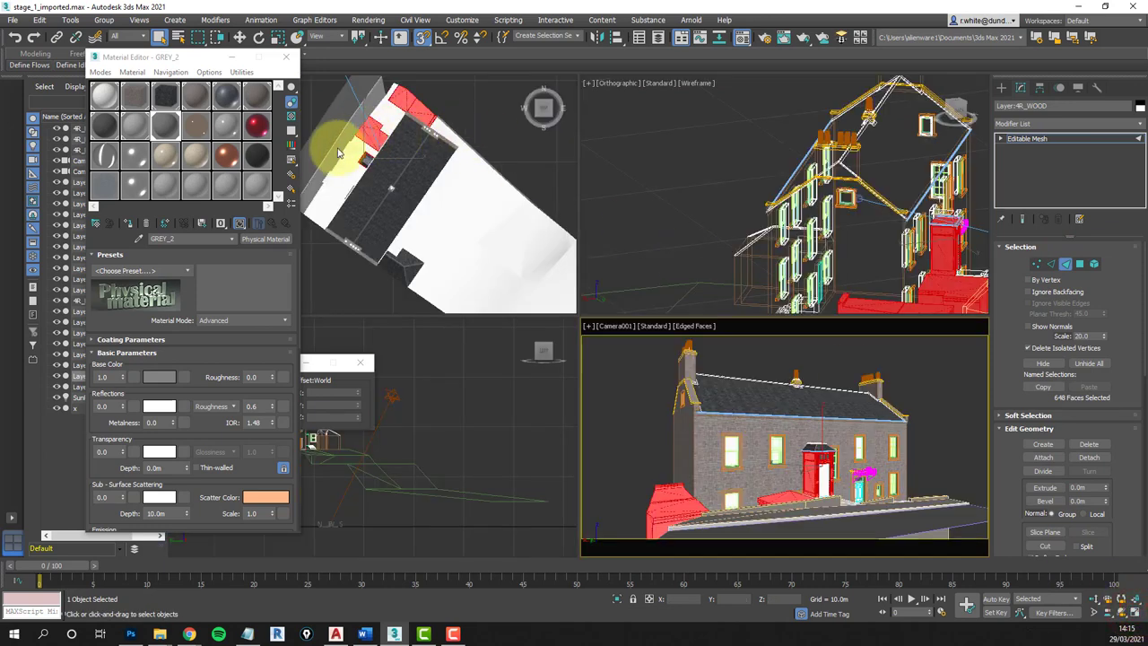
pyautogui.scroll(4, 333, 146)
pyautogui.scroll(1, 344, 153)
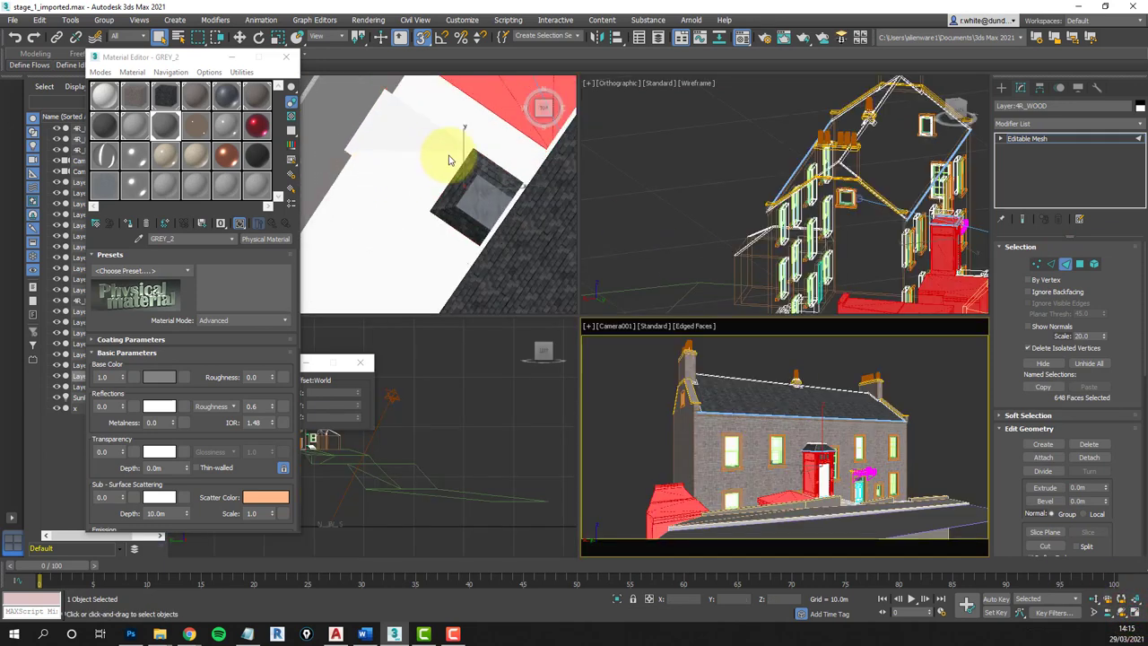
pyautogui.click(285, 57)
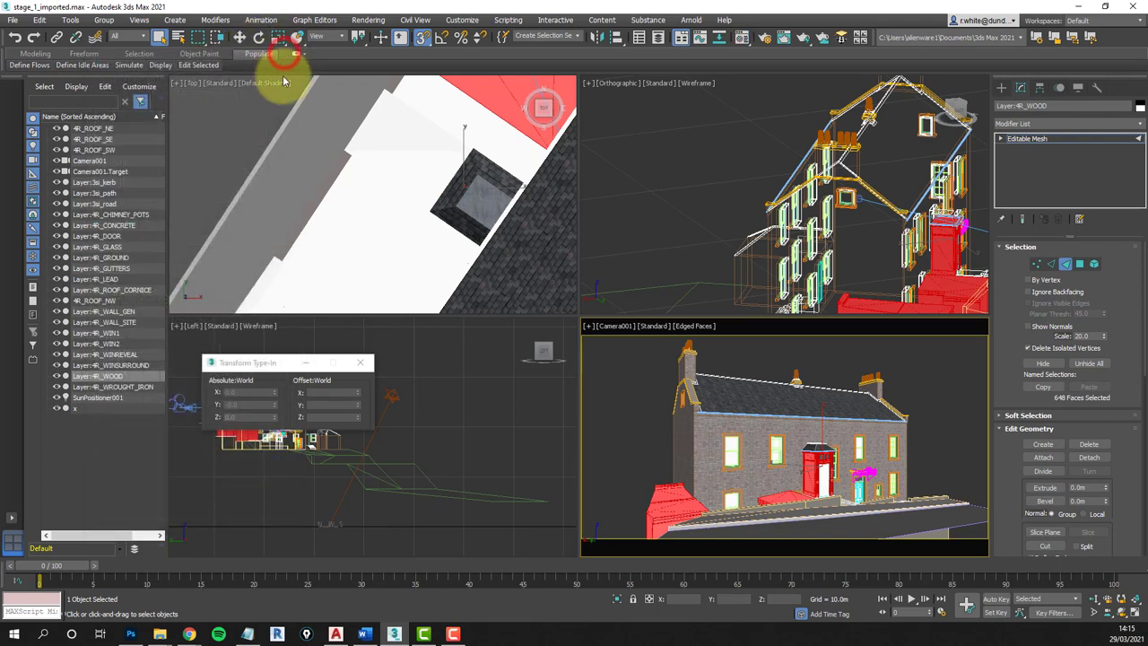
pyautogui.click(158, 38)
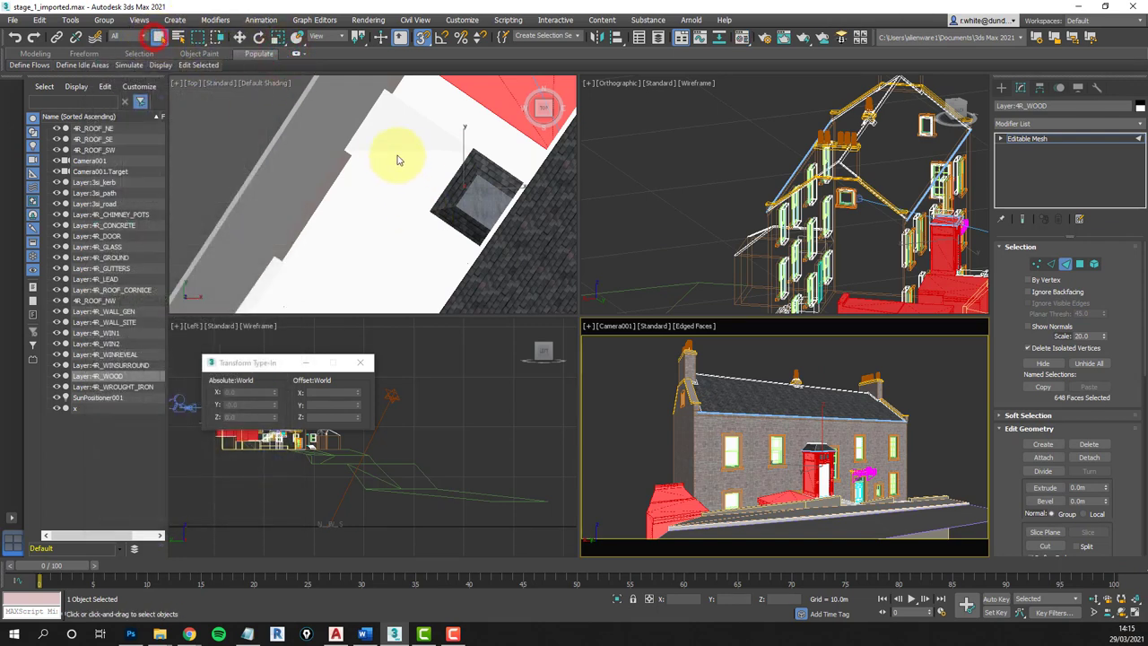
pyautogui.moveTo(382, 144); pyautogui.dragTo(535, 278)
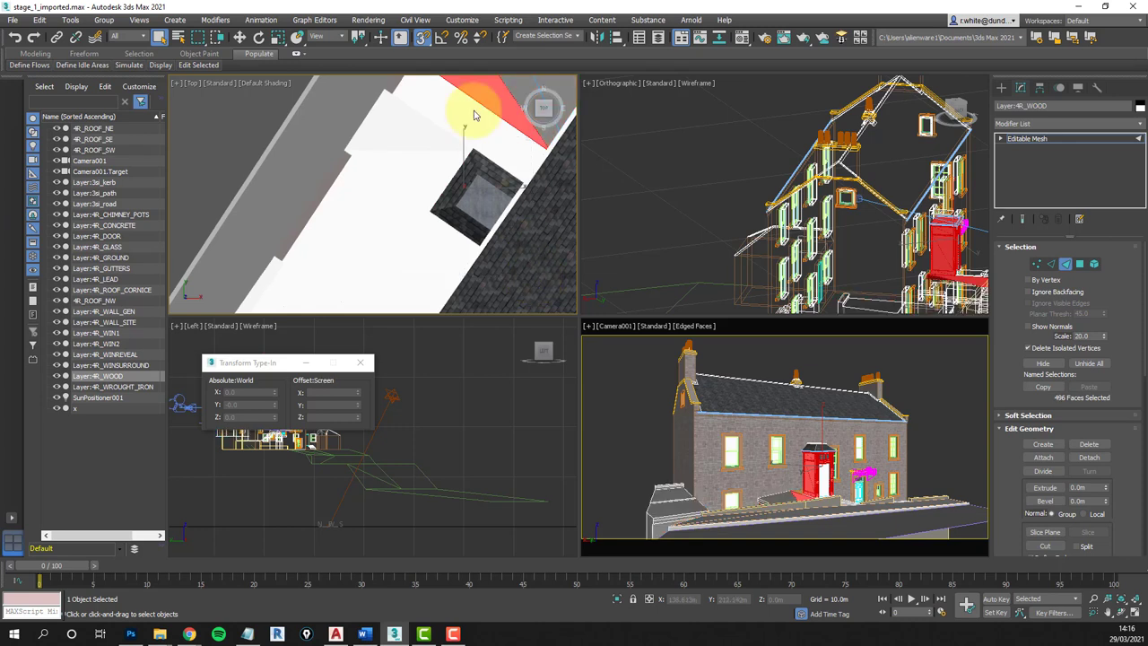
pyautogui.moveTo(375, 145); pyautogui.dragTo(527, 257)
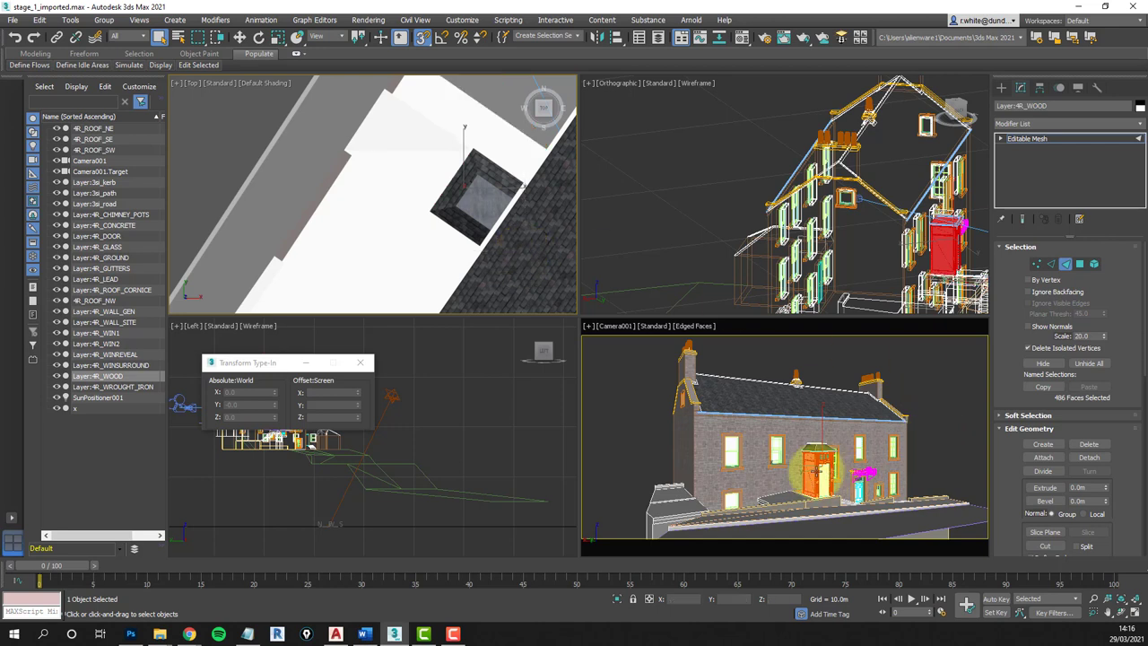
pyautogui.click(1088, 457)
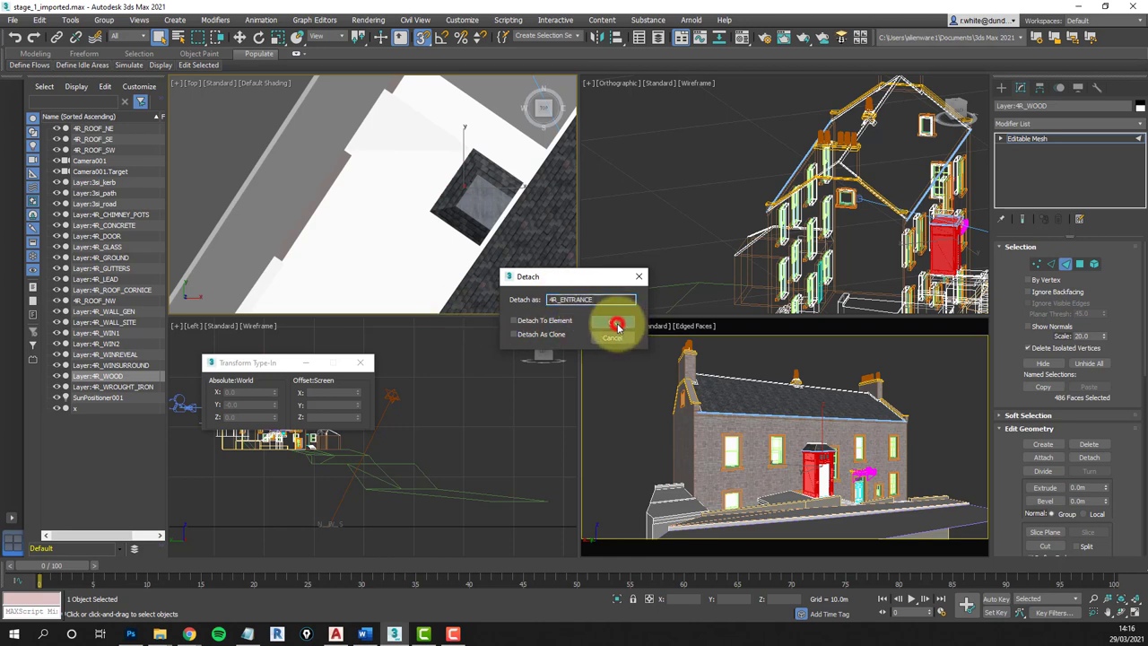
pyautogui.click(612, 322)
pyautogui.click(1067, 139)
pyautogui.click(741, 328)
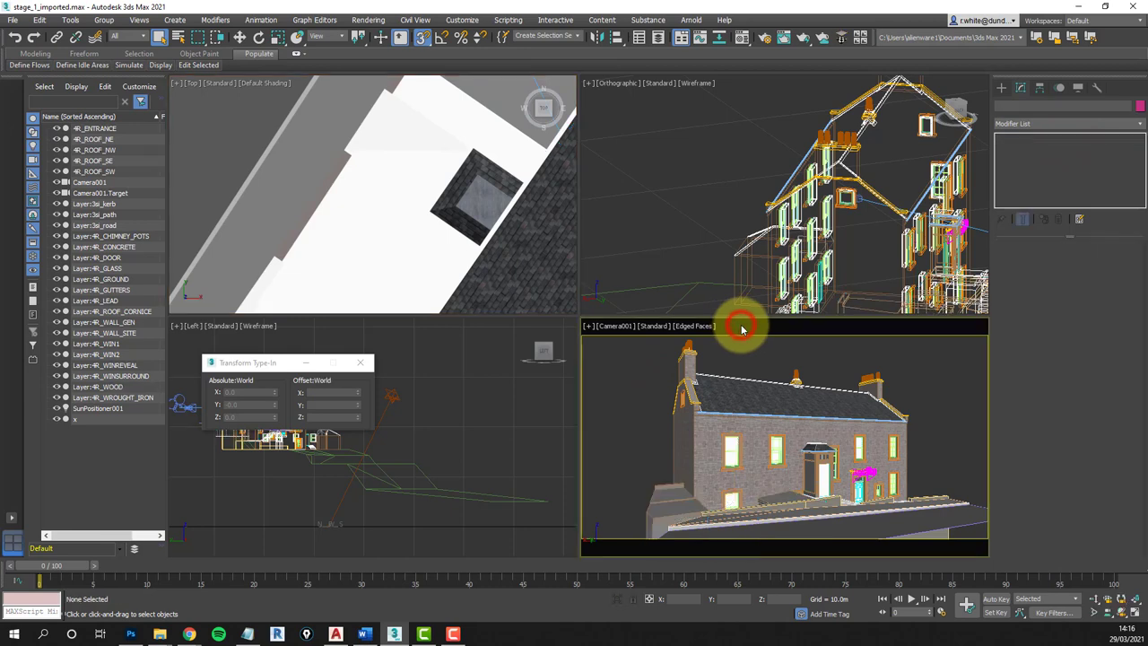
# - Load WOOD 1 from the GSM.mat library into the fourth second-row sample slot and rename the copy WOOD 3
pyautogui.click(743, 36)
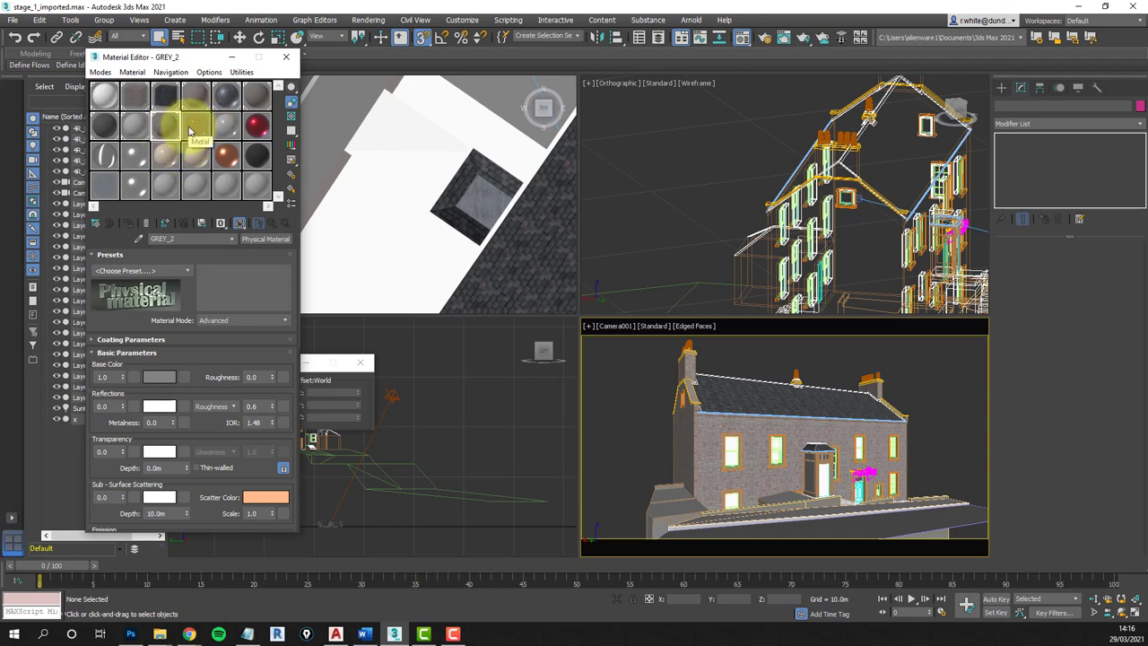
pyautogui.click(190, 130)
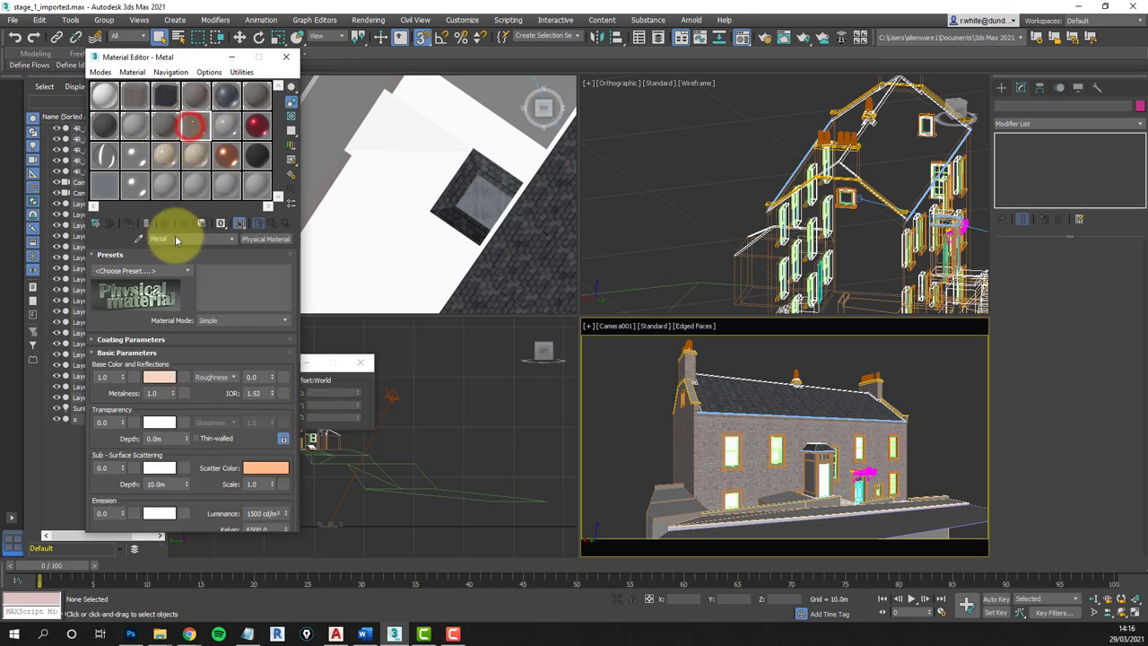
pyautogui.click(97, 224)
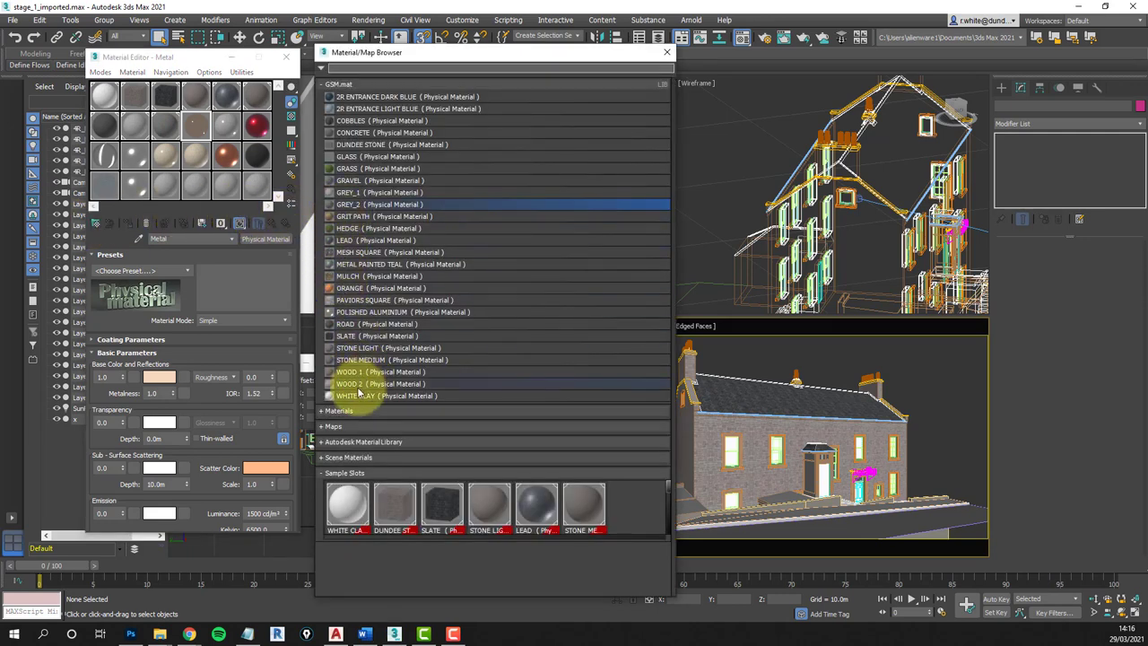
pyautogui.click(330, 373)
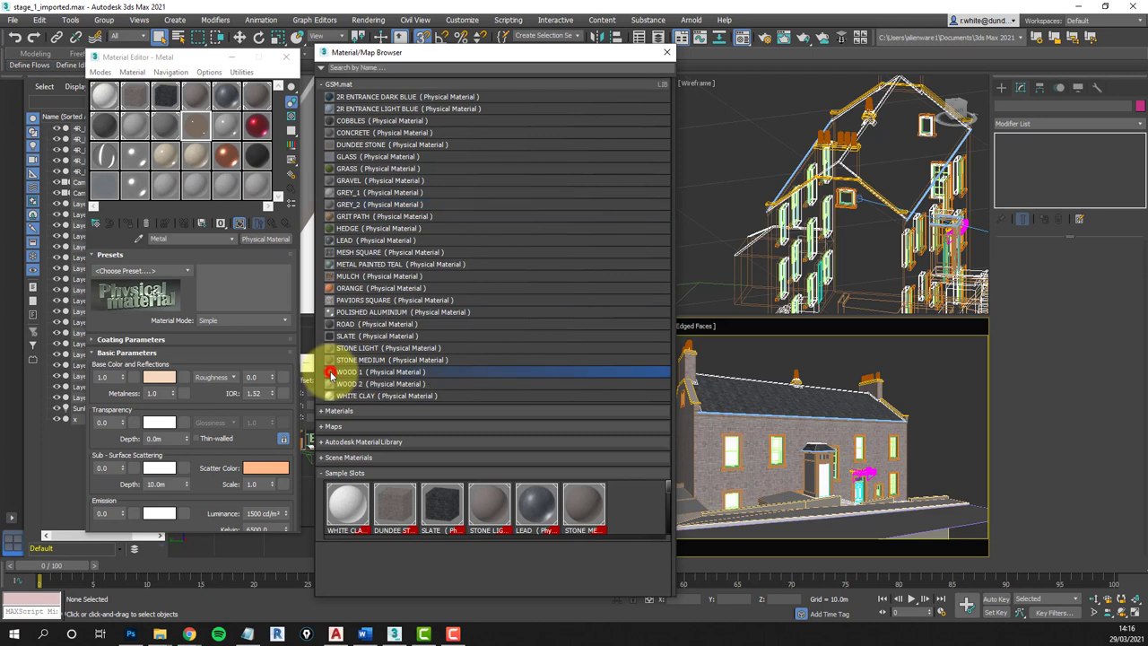
pyautogui.moveTo(330, 373); pyautogui.dragTo(195, 123)
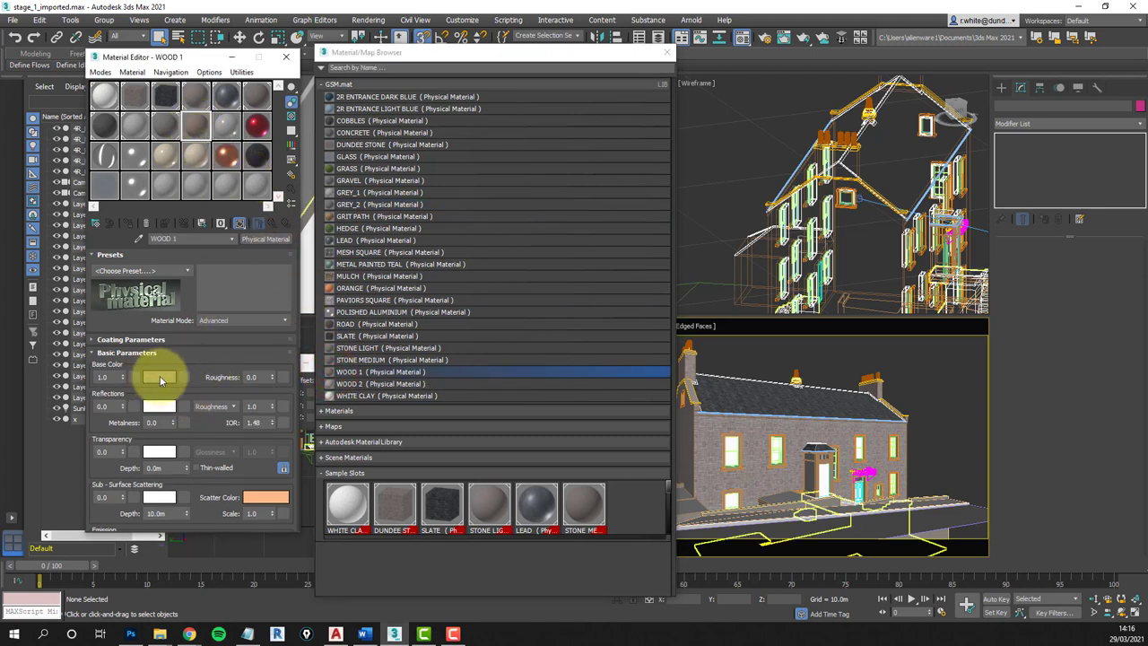
pyautogui.doubleClick(177, 237)
pyautogui.write('3')
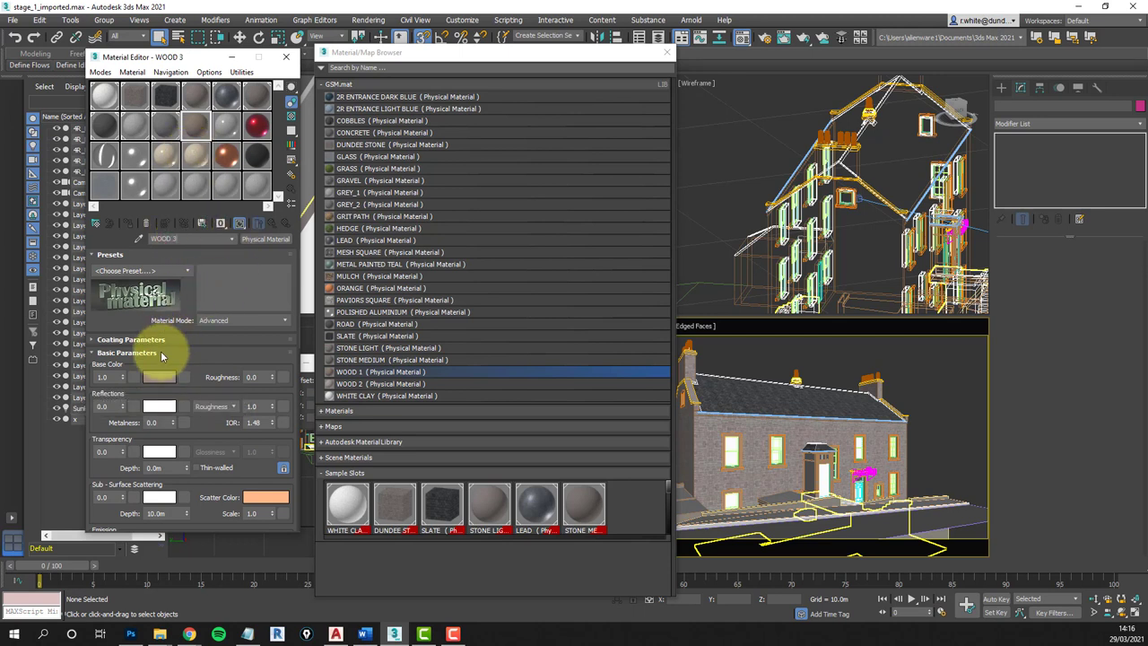
# - Set the WOOD 3 base colour to dark brown (red 0.2, green 0.122, blue 0.071) and assign the material to 4R_ENTRANCE
pyautogui.click(154, 377)
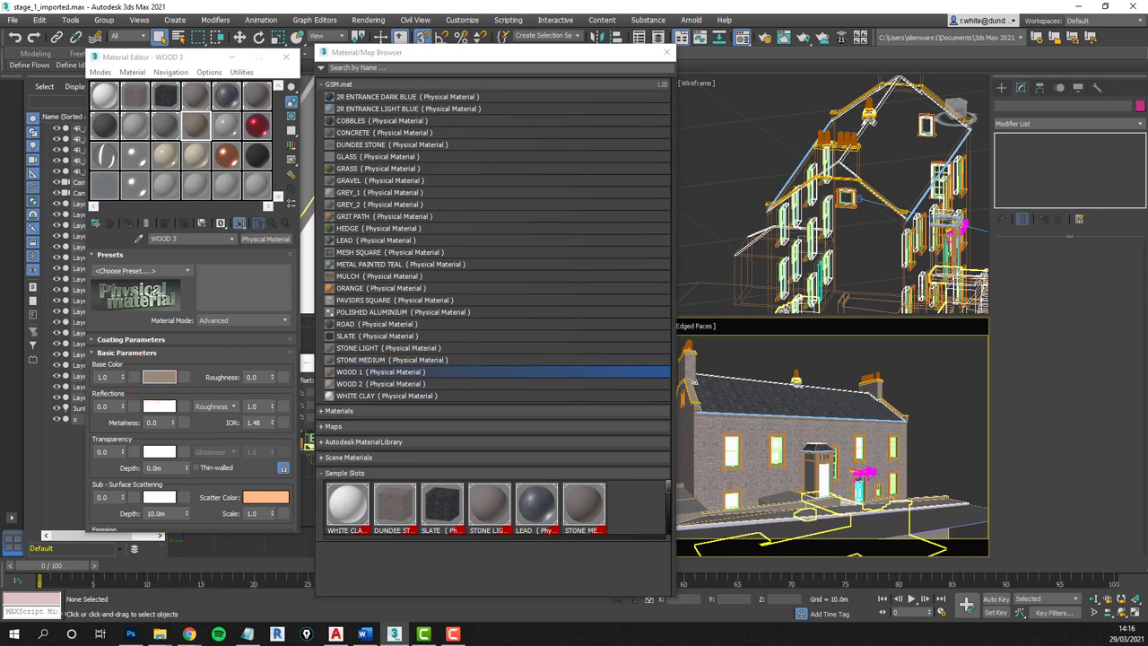
pyautogui.moveTo(538, 148); pyautogui.dragTo(371, 158)
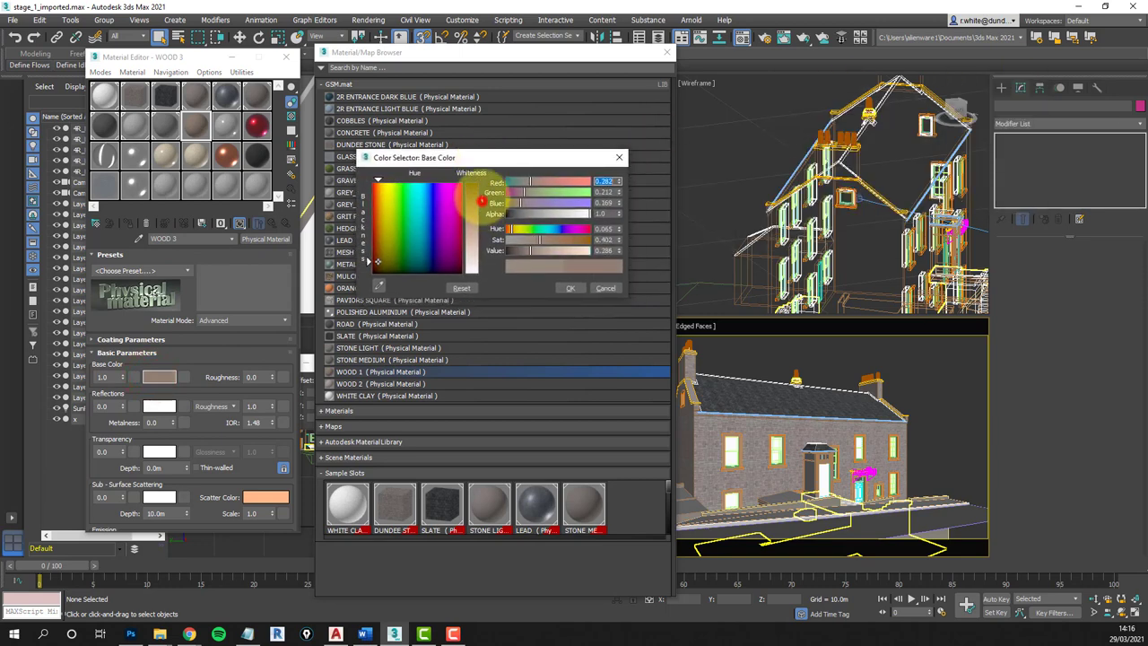
pyautogui.moveTo(481, 201); pyautogui.dragTo(482, 190)
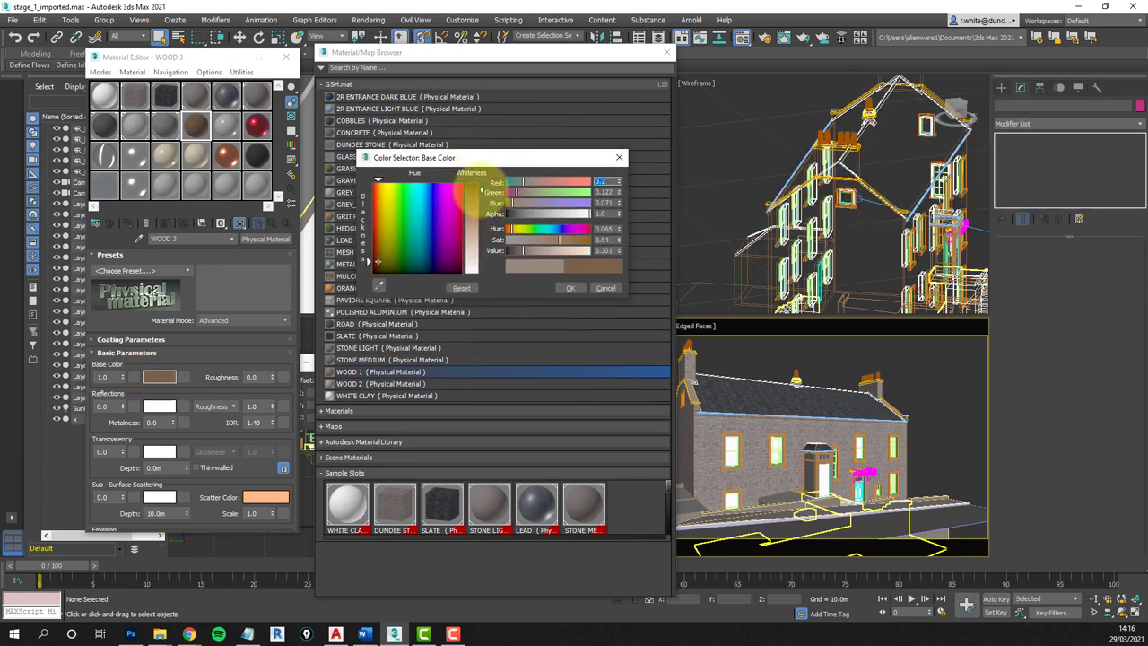
pyautogui.click(575, 288)
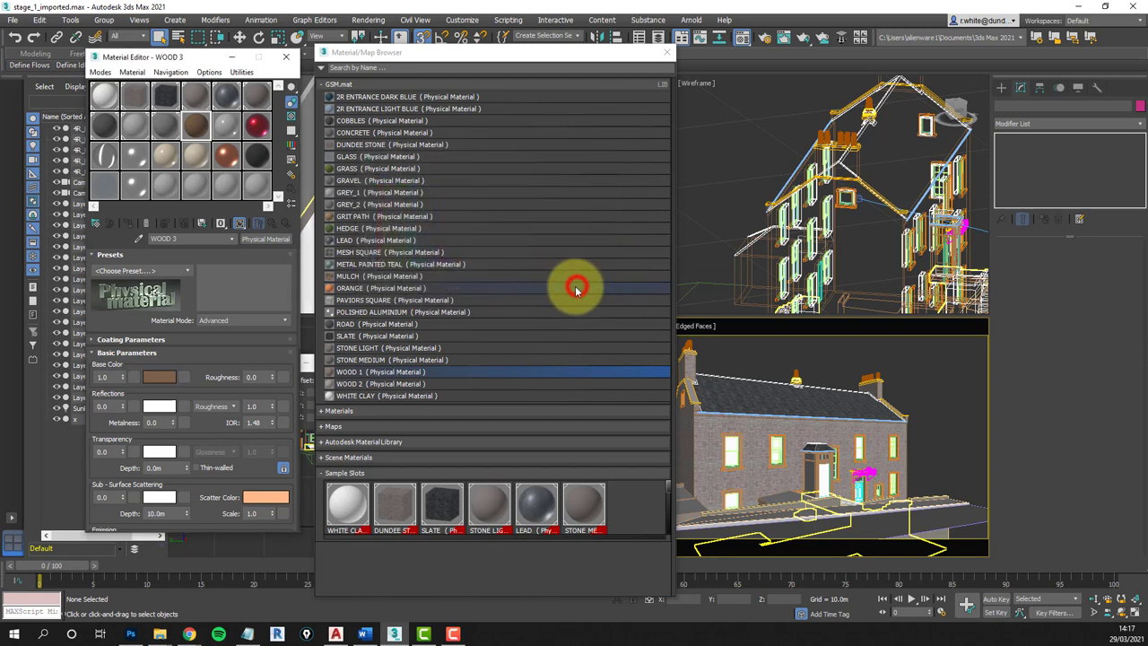
pyautogui.click(817, 461)
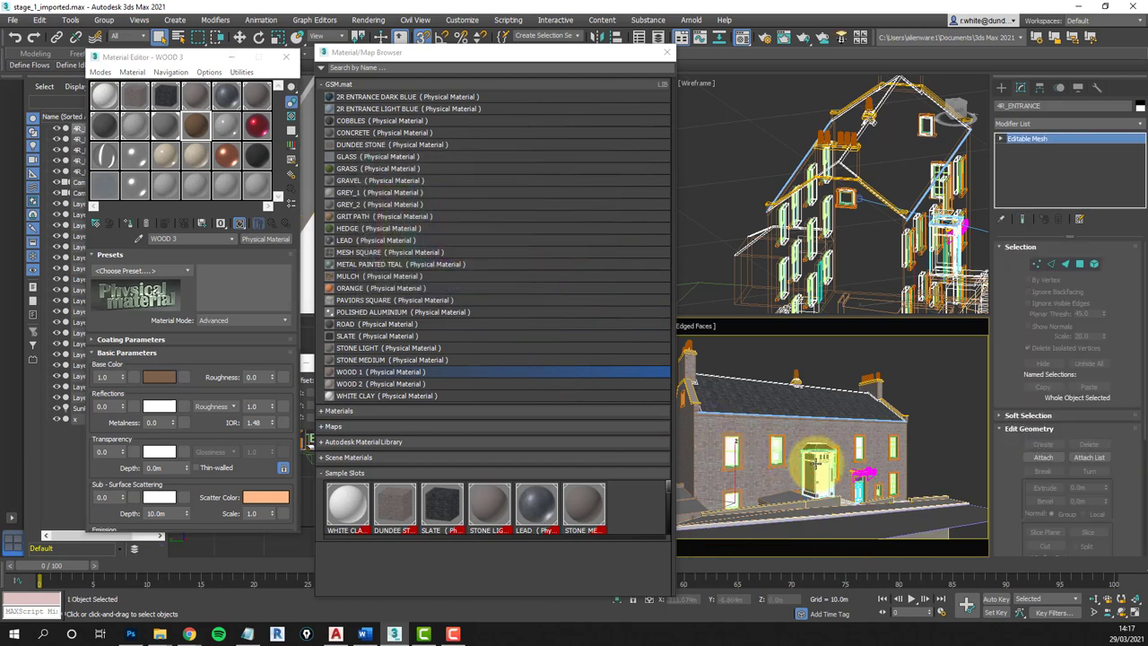
pyautogui.click(129, 224)
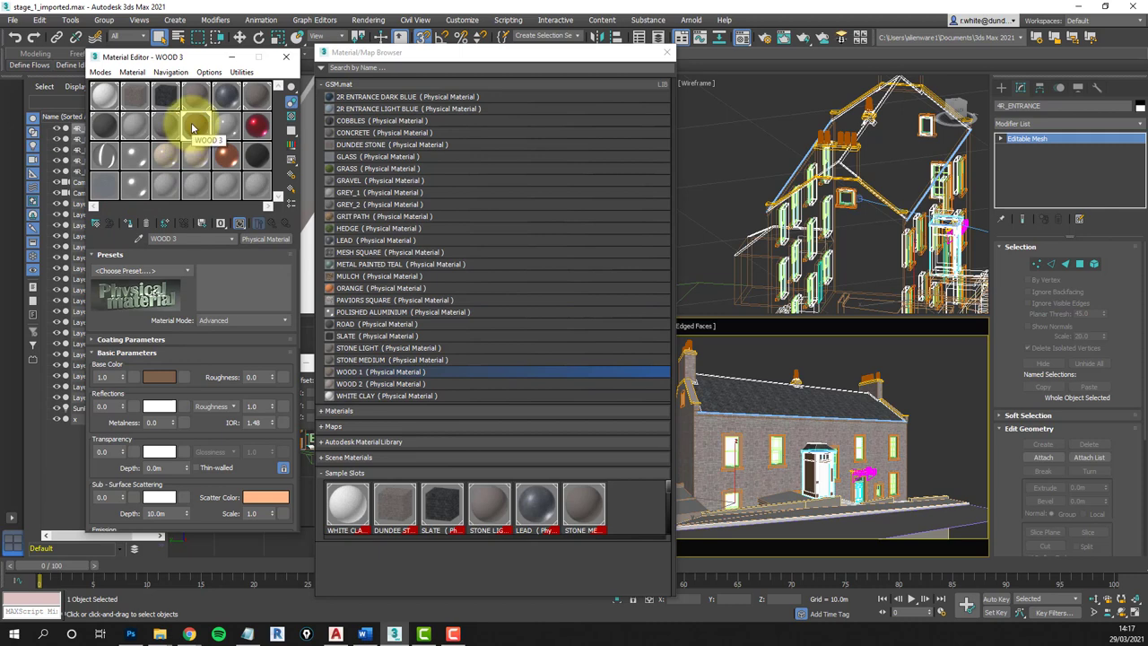
# - Add the WOOD 3 material to the GSM.mat library and save the library file
pyautogui.moveTo(192, 128); pyautogui.dragTo(363, 392)
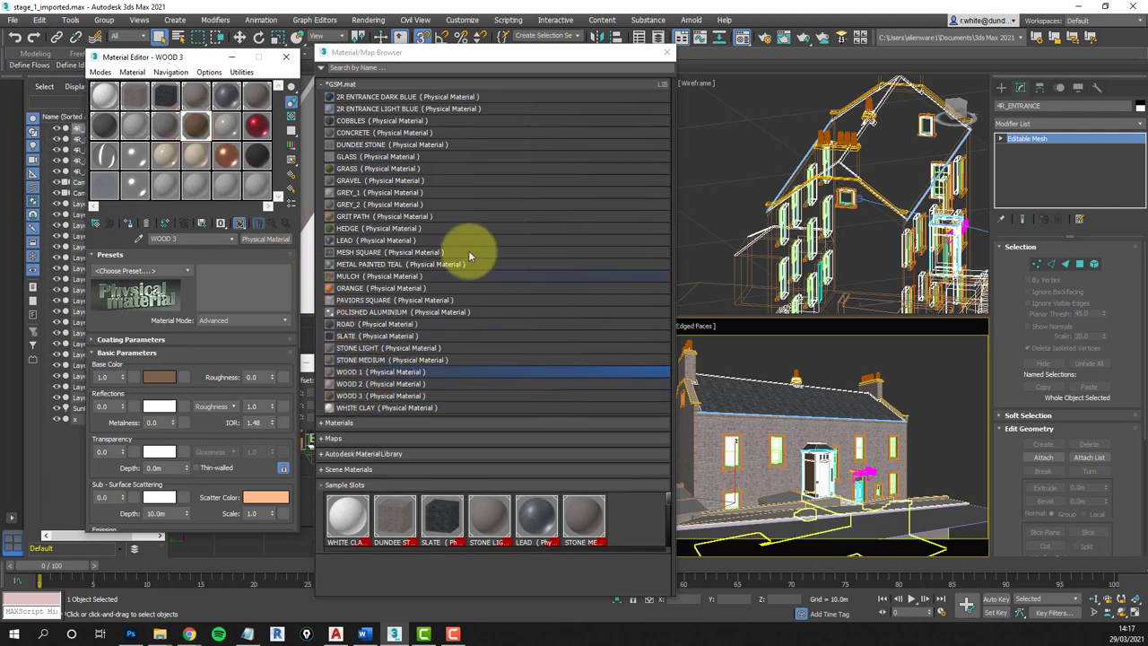
pyautogui.rightClick(427, 86)
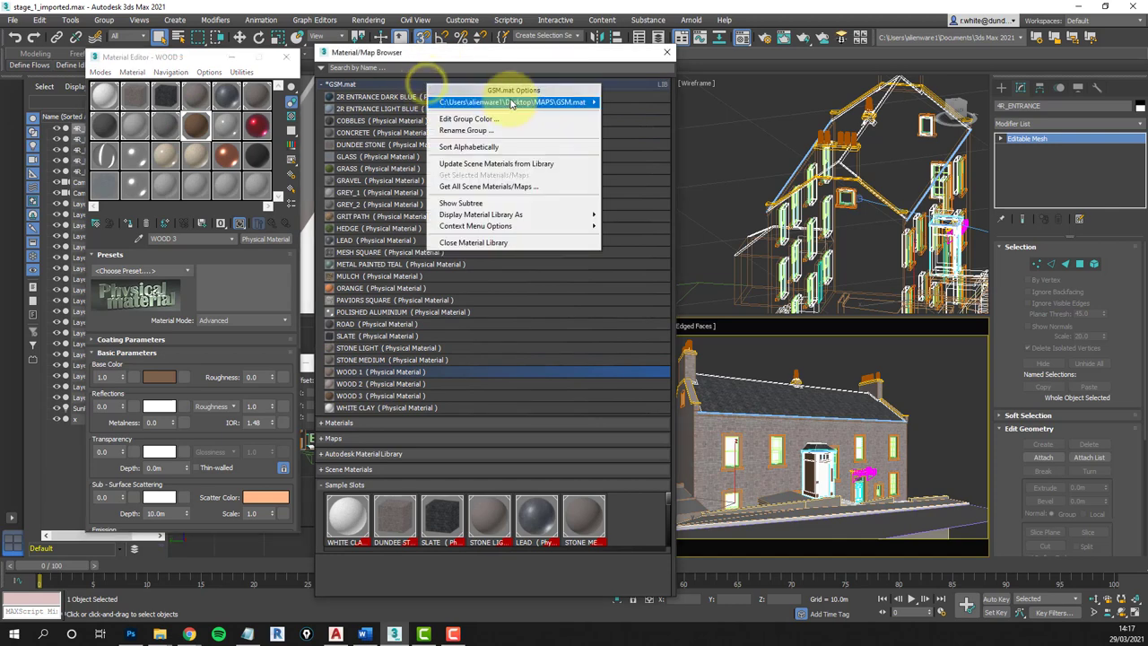
pyautogui.moveTo(538, 101)
pyautogui.click(639, 121)
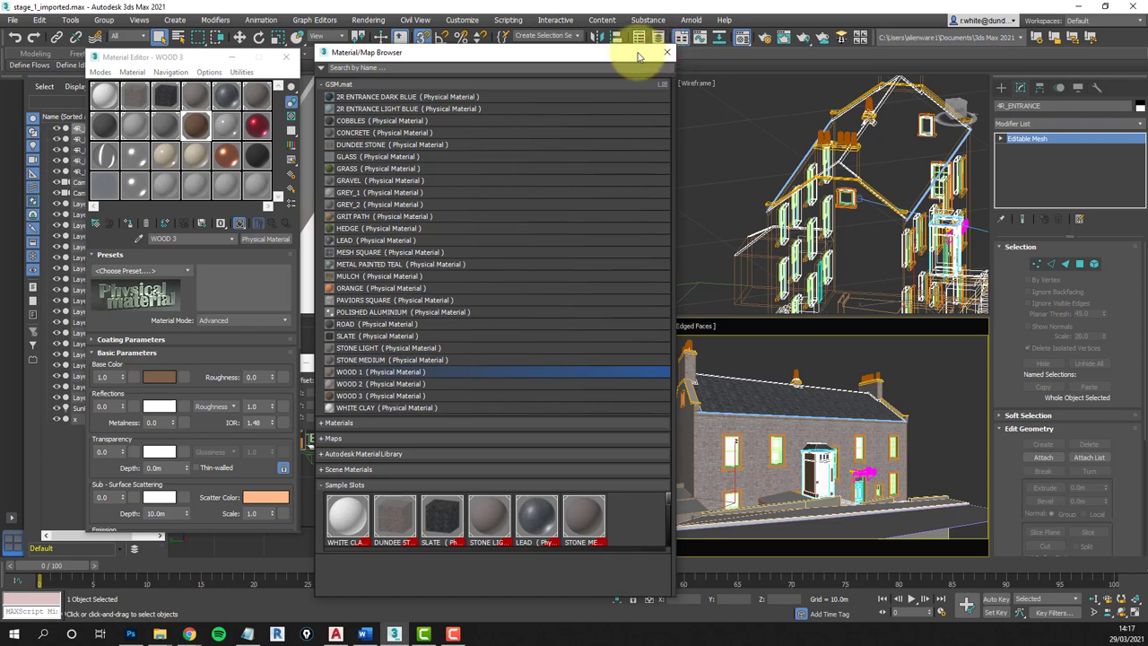
# - Load CONCRETE from the GSM.mat library into the fifth second-row sample slot
pyautogui.click(229, 128)
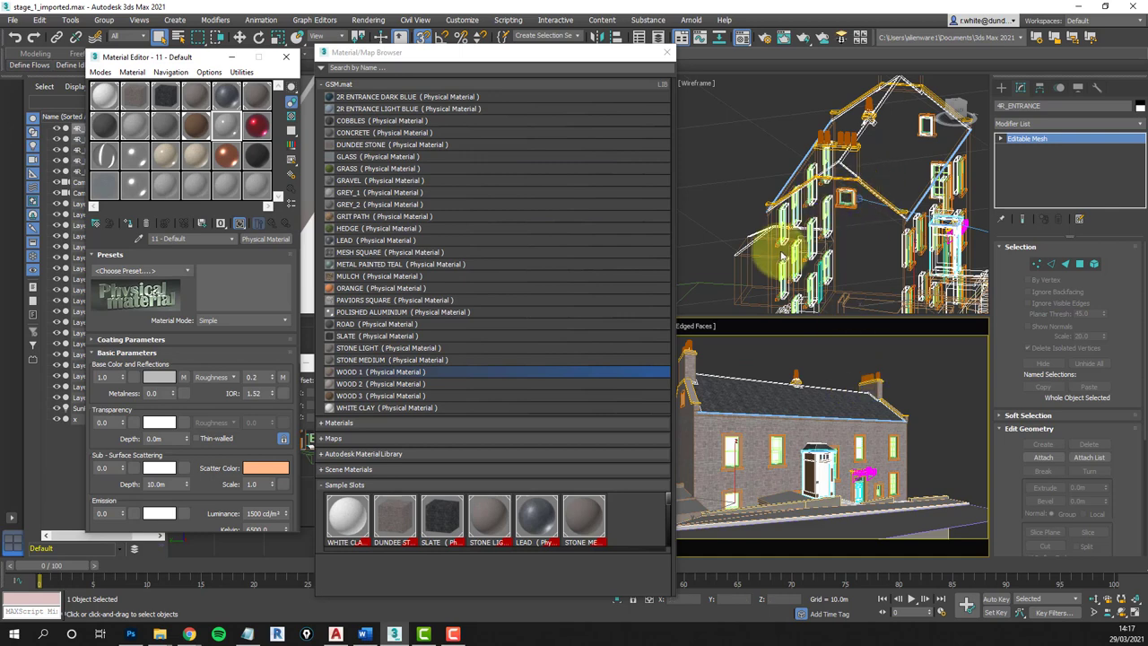
pyautogui.keyDown('alt'); pyautogui.moveTo(796, 252); pyautogui.dragTo(889, 211, button='middle'); pyautogui.keyUp('alt')
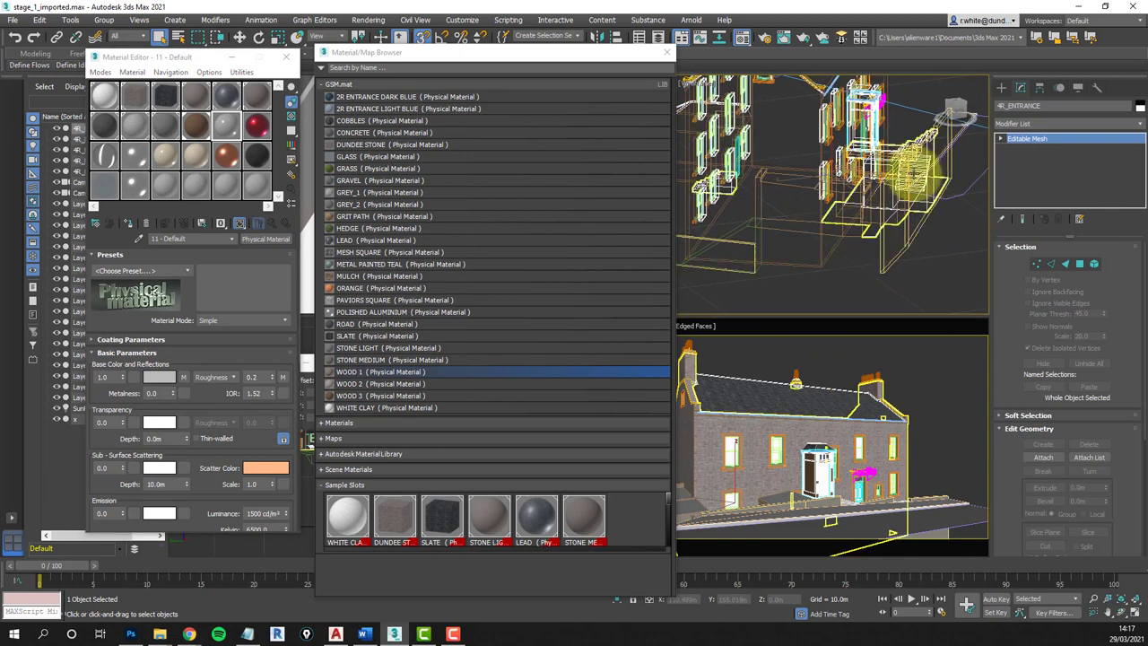
pyautogui.keyDown('alt'); pyautogui.moveTo(910, 192); pyautogui.dragTo(822, 171, button='middle'); pyautogui.keyUp('alt')
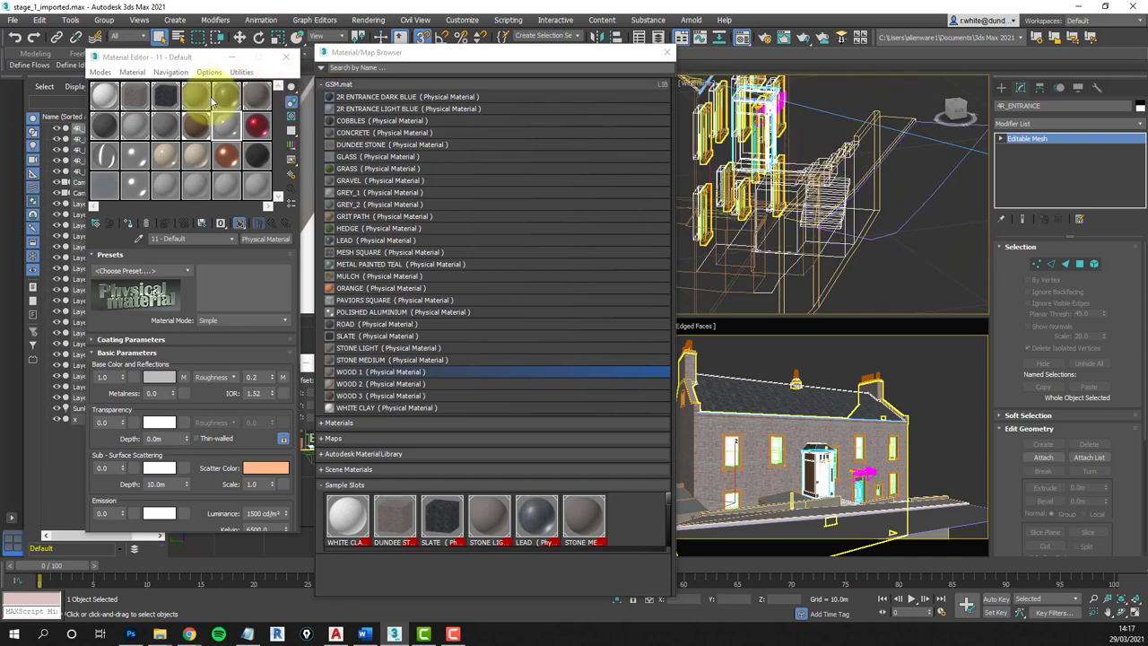
pyautogui.click(252, 126)
pyautogui.click(225, 124)
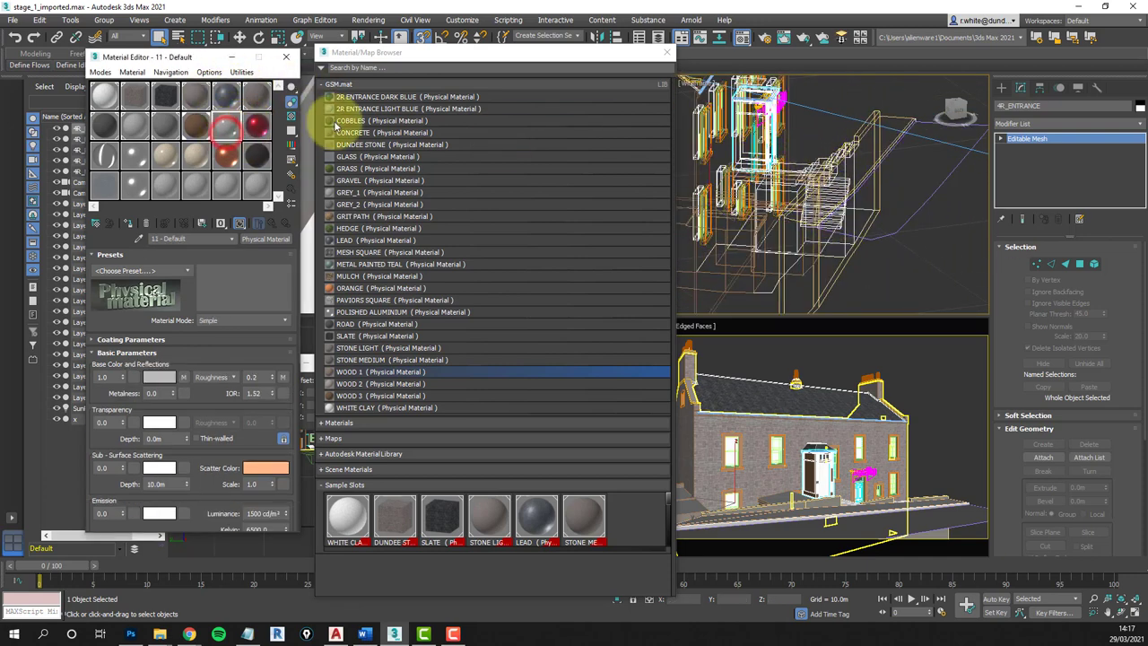
pyautogui.moveTo(331, 136); pyautogui.dragTo(229, 128)
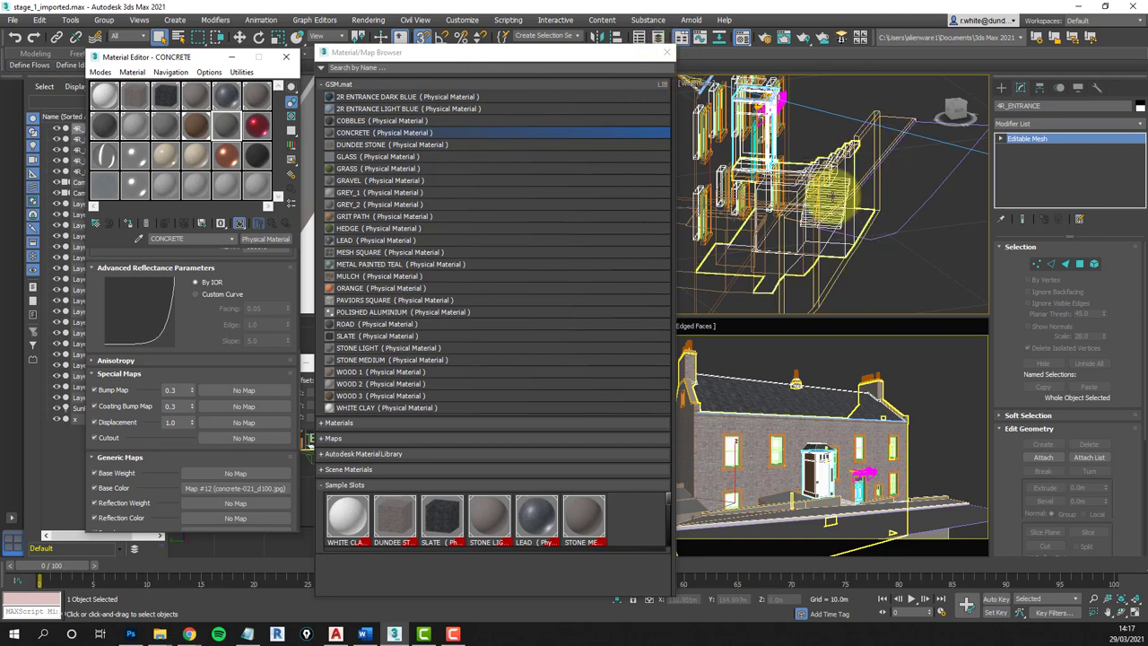
# - Collapse the whole modifier stack of the 4R_CONCRETE object around the entrance steps
pyautogui.click(830, 193)
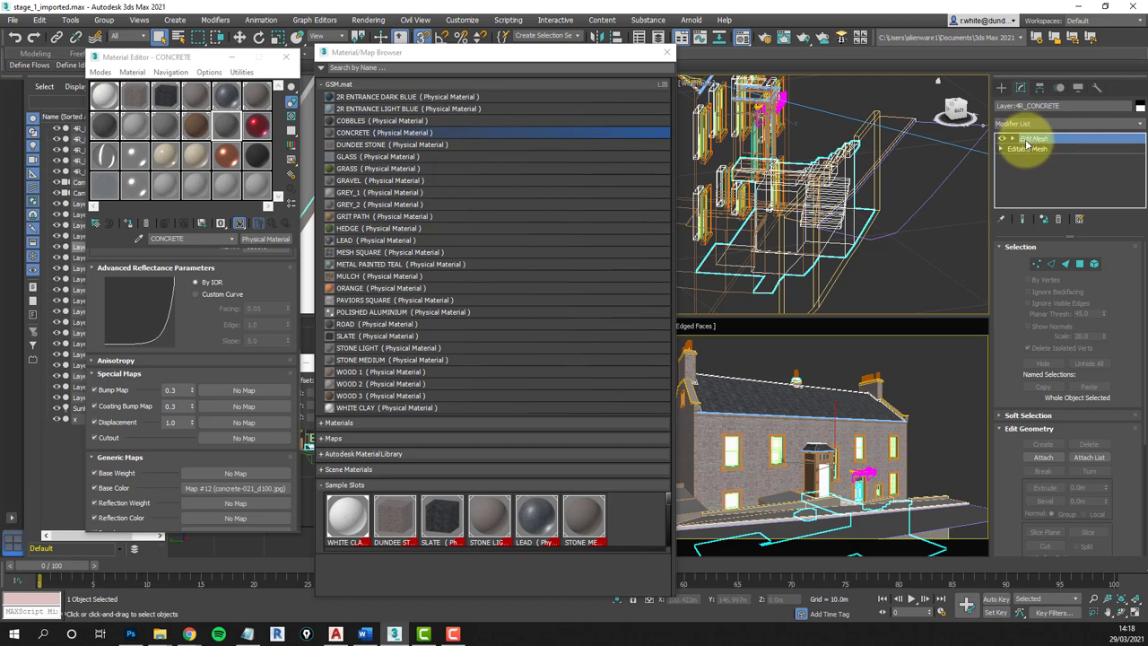
pyautogui.click(1030, 141)
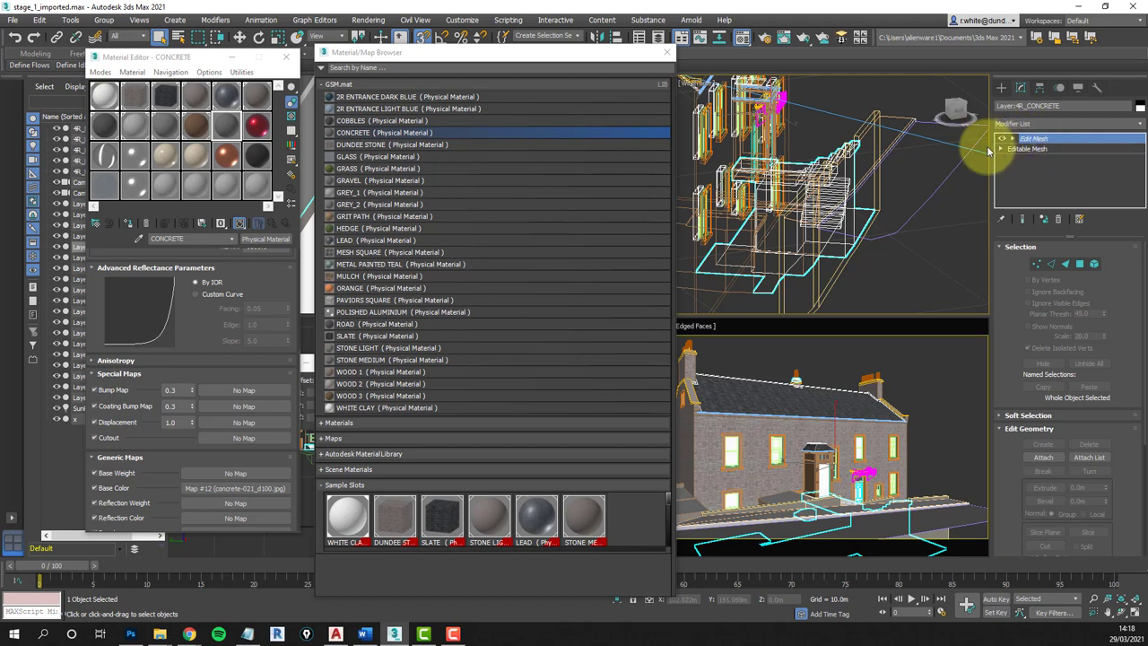
pyautogui.rightClick(1043, 141)
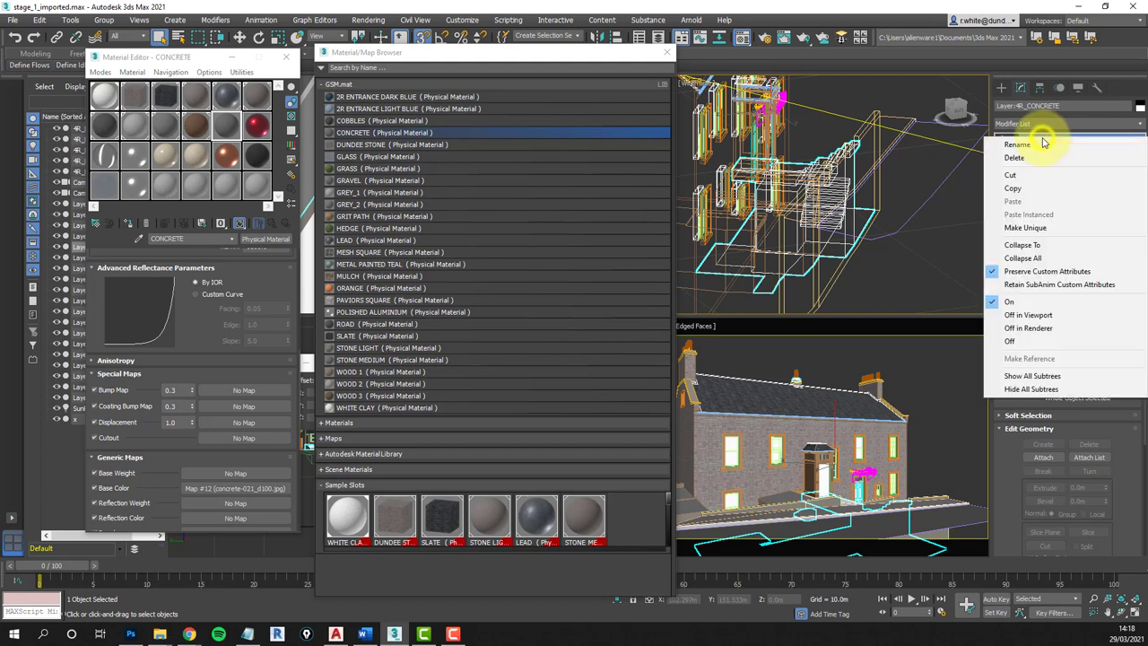
pyautogui.click(1020, 260)
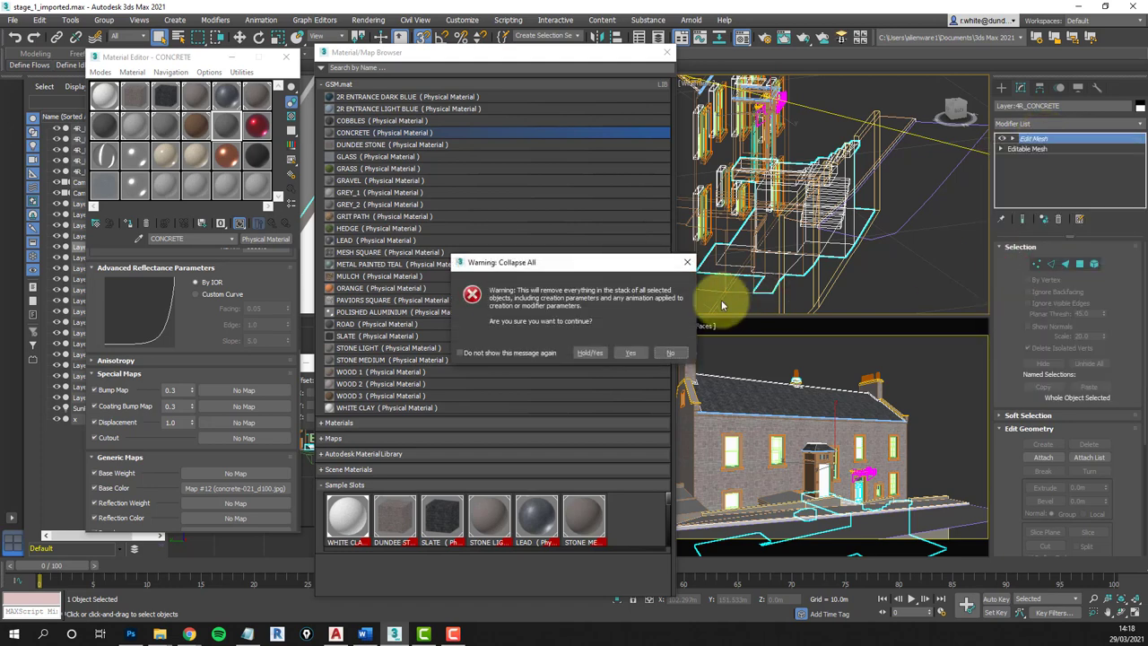
pyautogui.click(632, 353)
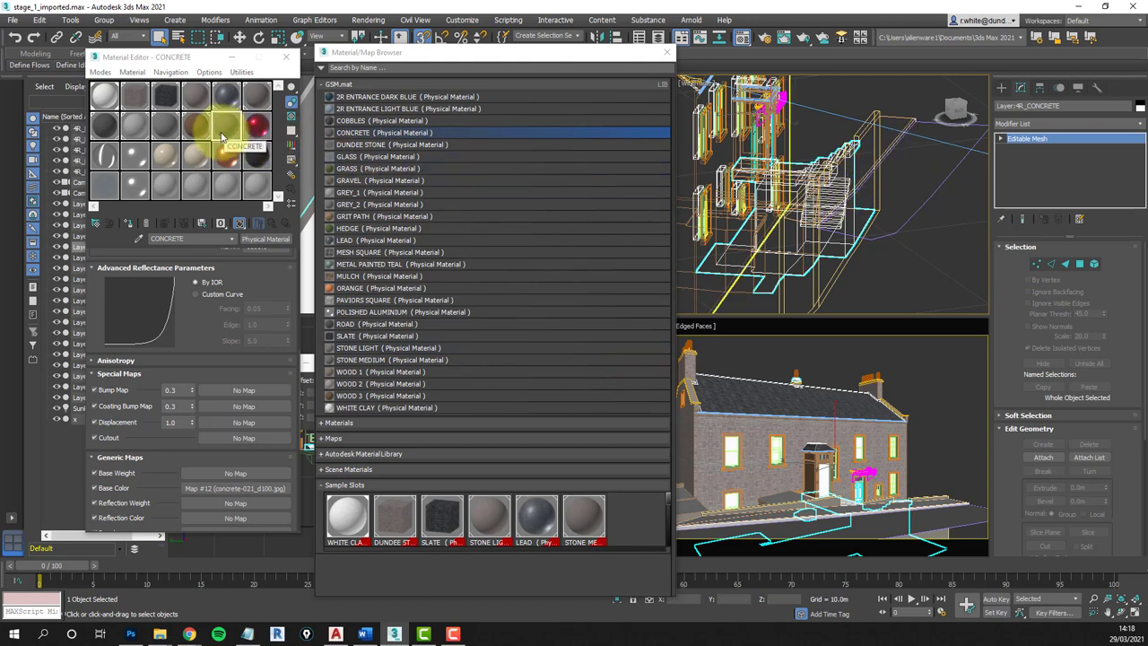
# - Assign CONCRETE to the 4R_CONCRETE object and add a Box UVW Map with length, width and height of 5 m
pyautogui.click(128, 226)
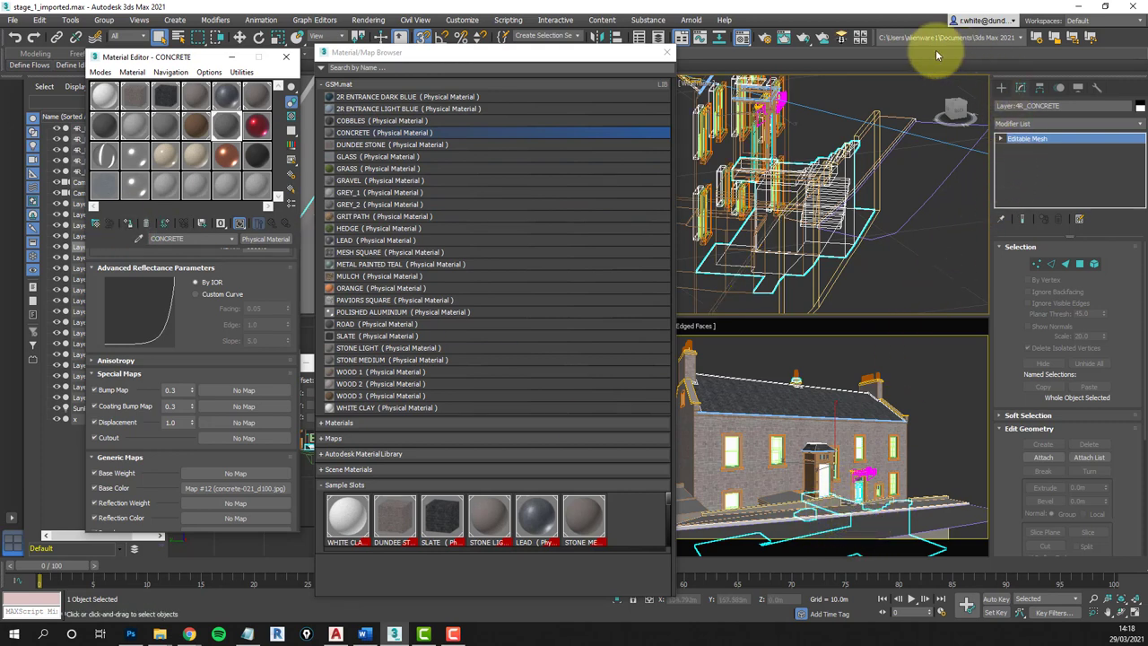
pyautogui.click(841, 42)
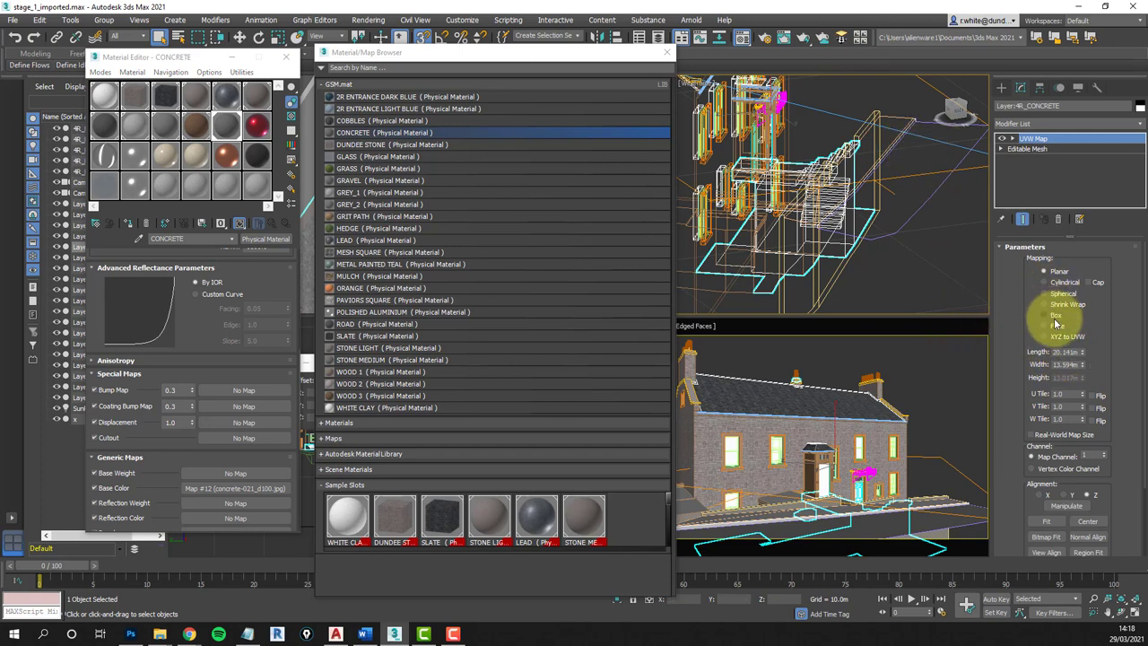
pyautogui.click(1044, 316)
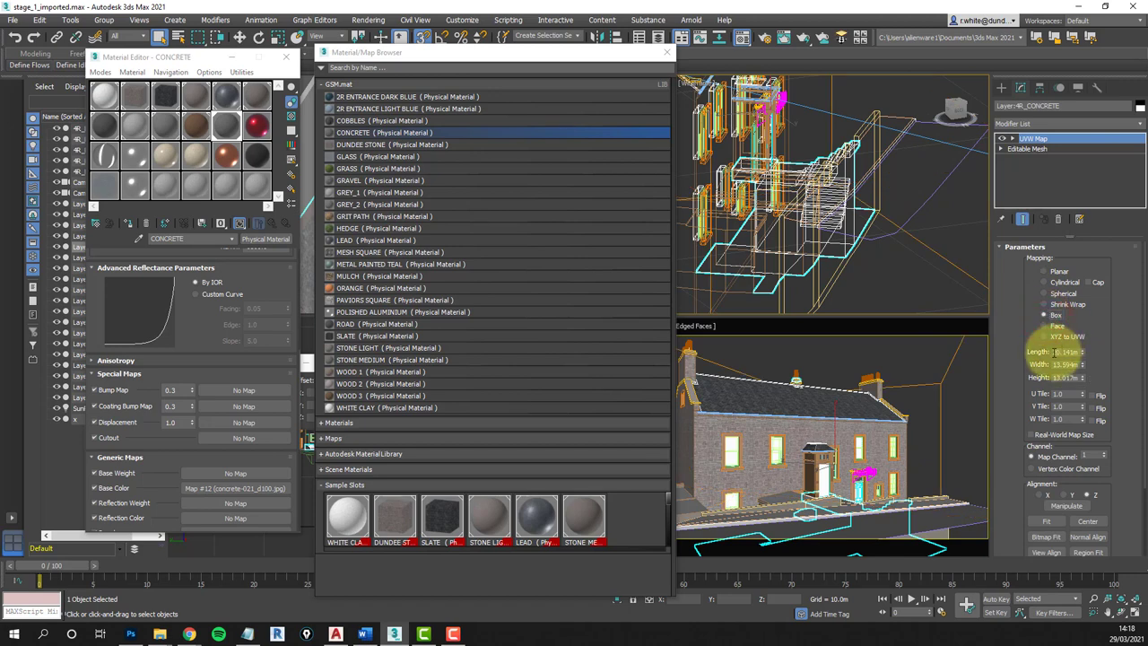
pyautogui.doubleClick(1056, 353)
pyautogui.write('5')
pyautogui.press('Tab')
pyautogui.press('Tab')
pyautogui.press('Return')
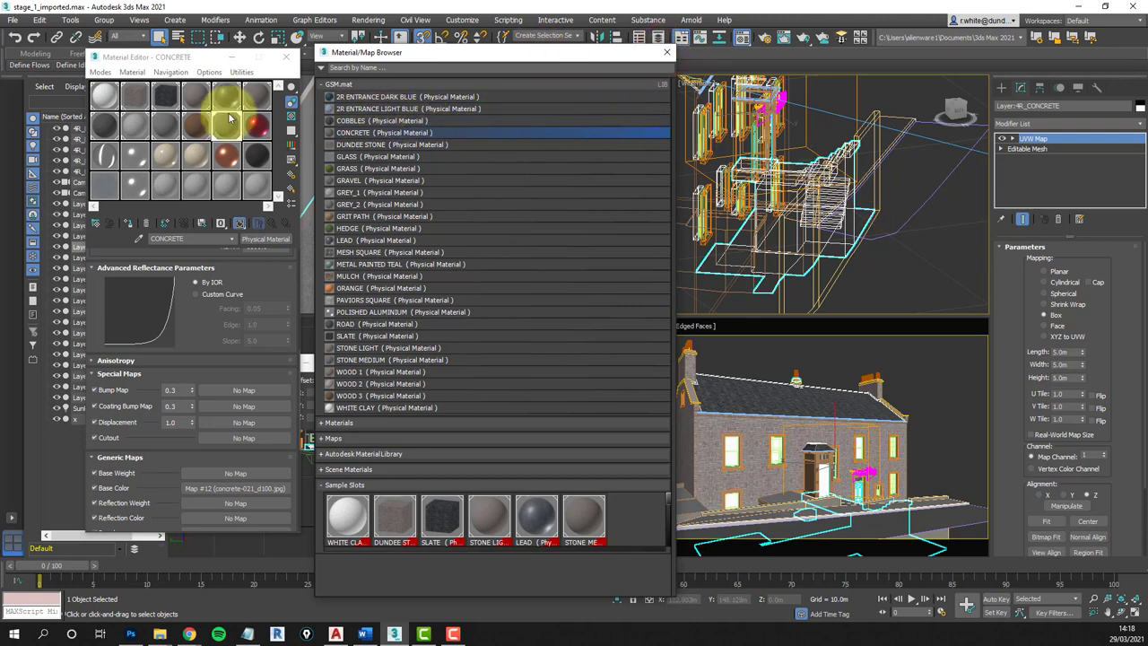
# - Load GLASS from the GSM.mat library into the sixth second-row sample slot and assign it to 4R_GLASS
pyautogui.click(257, 127)
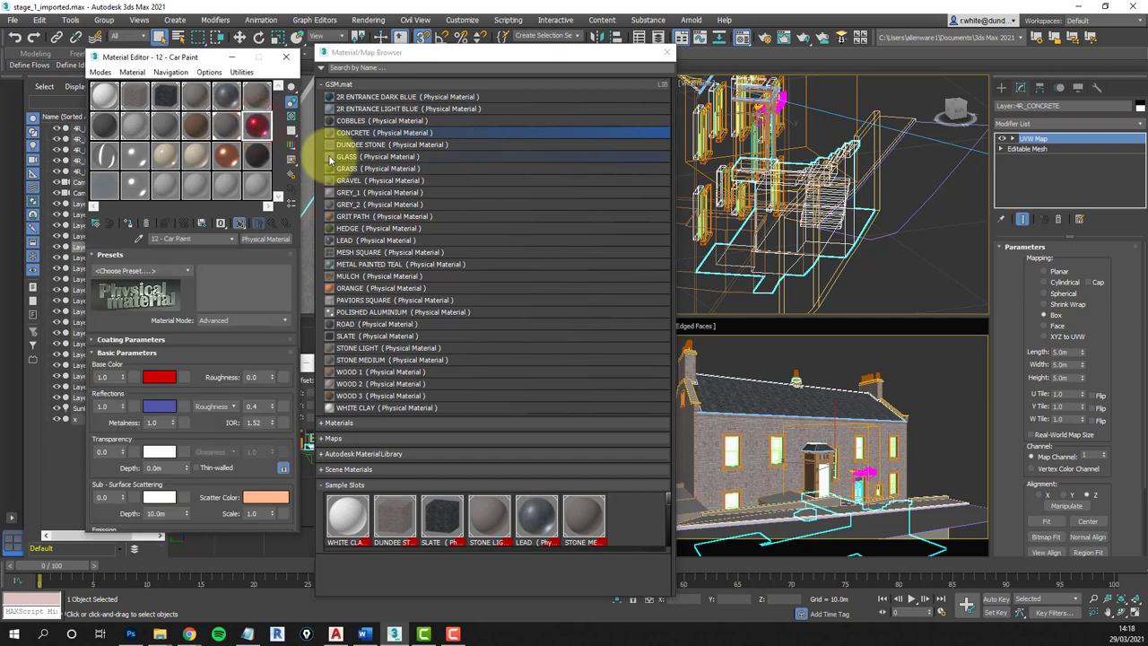
pyautogui.moveTo(328, 156); pyautogui.dragTo(256, 127)
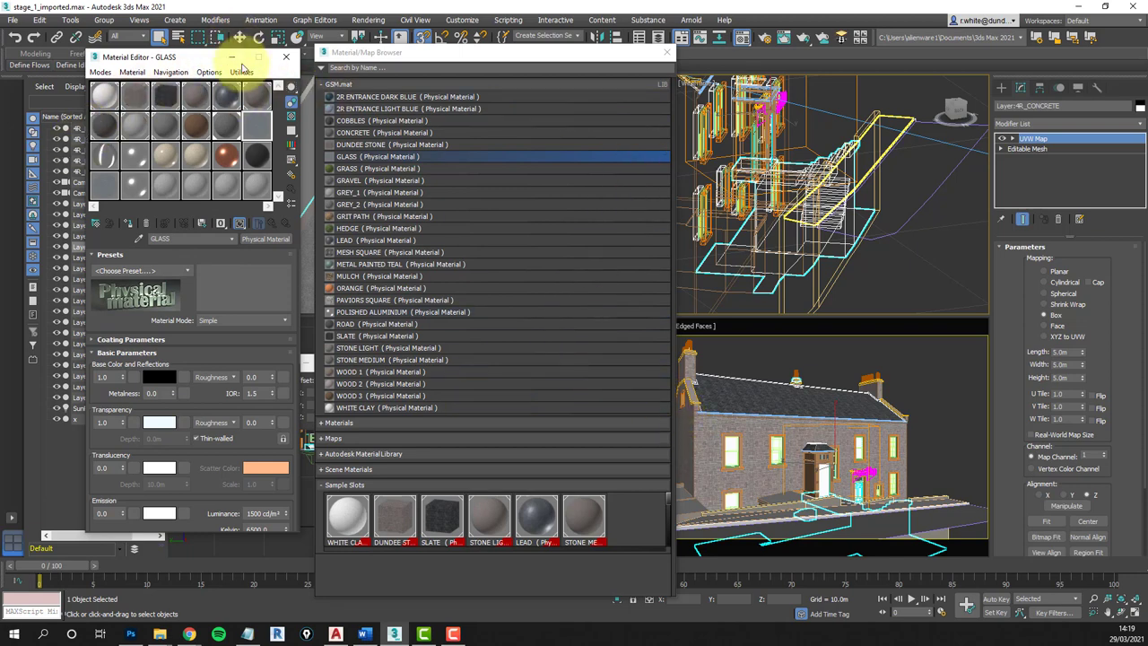
pyautogui.moveTo(436, 51); pyautogui.dragTo(653, 48)
pyautogui.moveTo(183, 65); pyautogui.dragTo(314, 81)
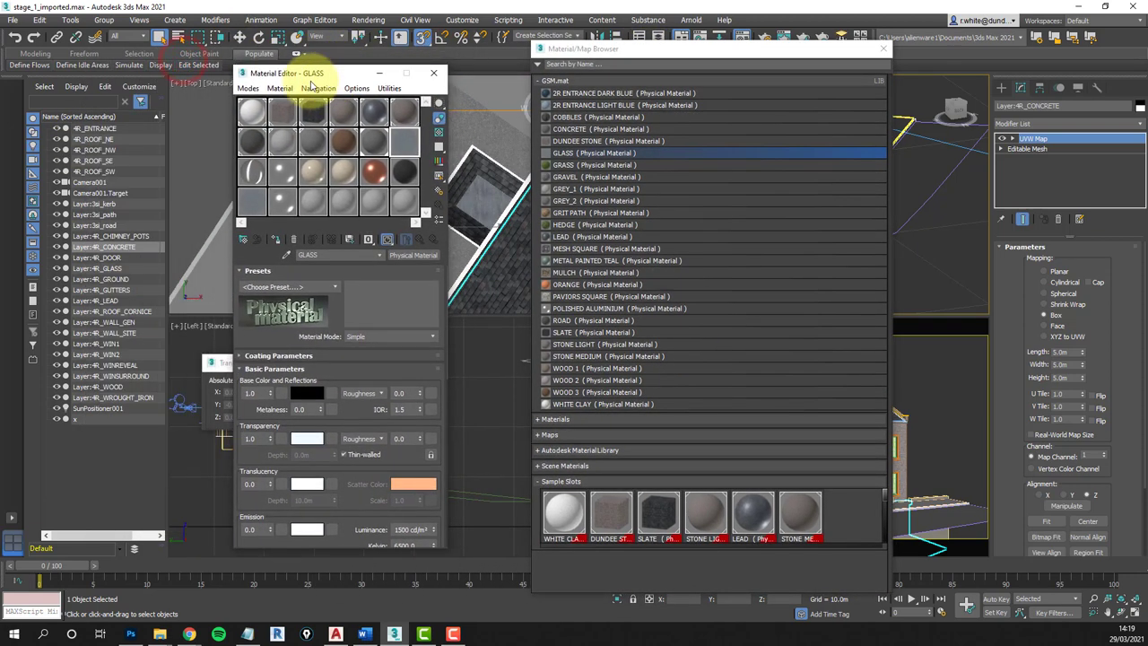
pyautogui.click(108, 269)
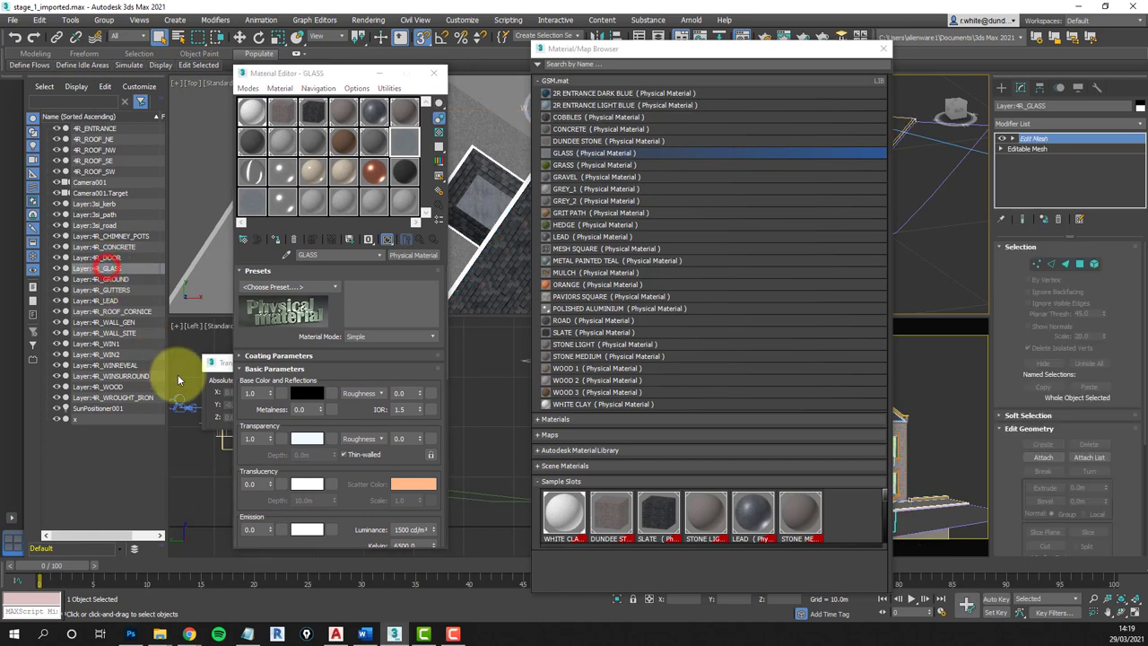
pyautogui.click(278, 241)
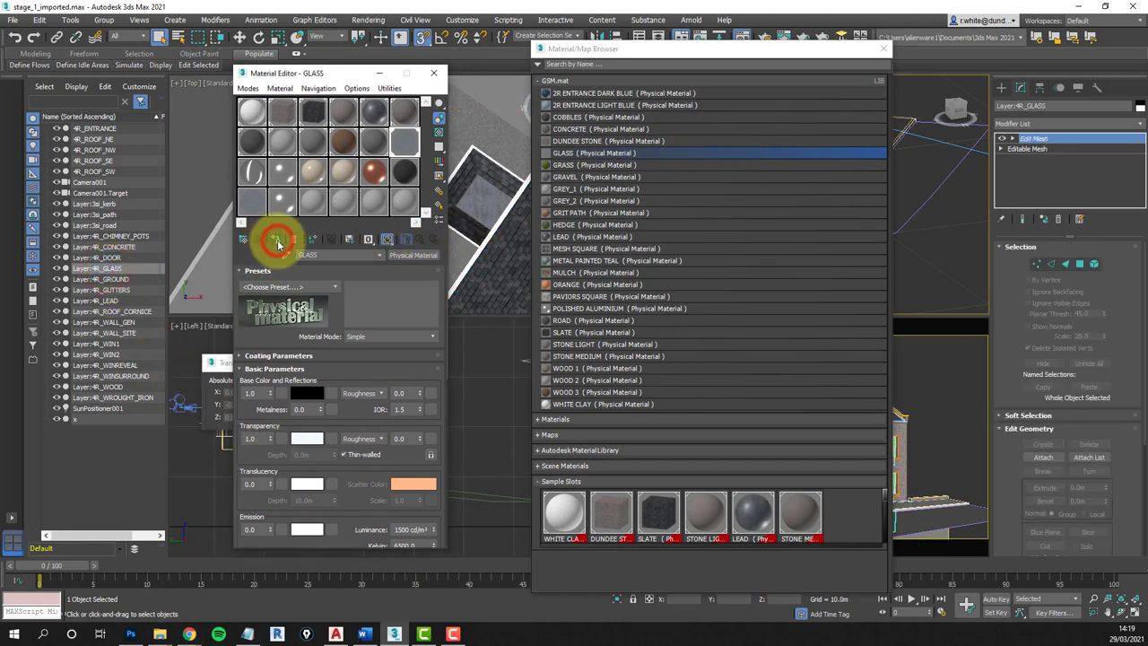
# - Close the Material/Map Browser and switch the orthographic view to Default Shading with nothing selected
pyautogui.moveTo(732, 52); pyautogui.dragTo(493, 72)
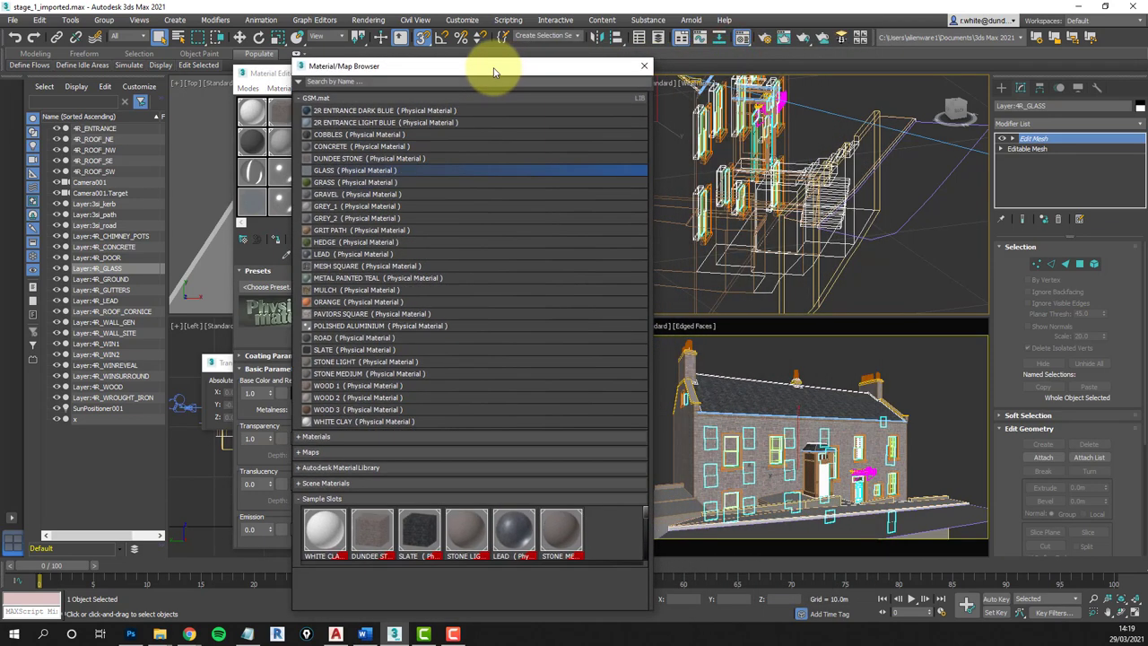
pyautogui.click(952, 360)
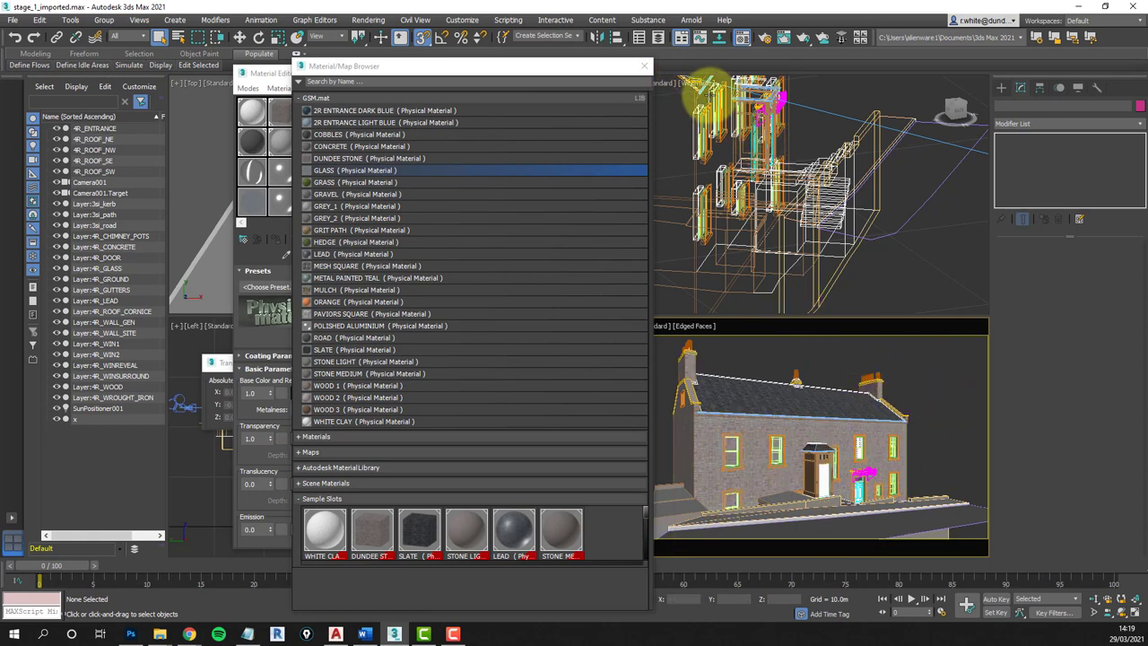
pyautogui.click(644, 66)
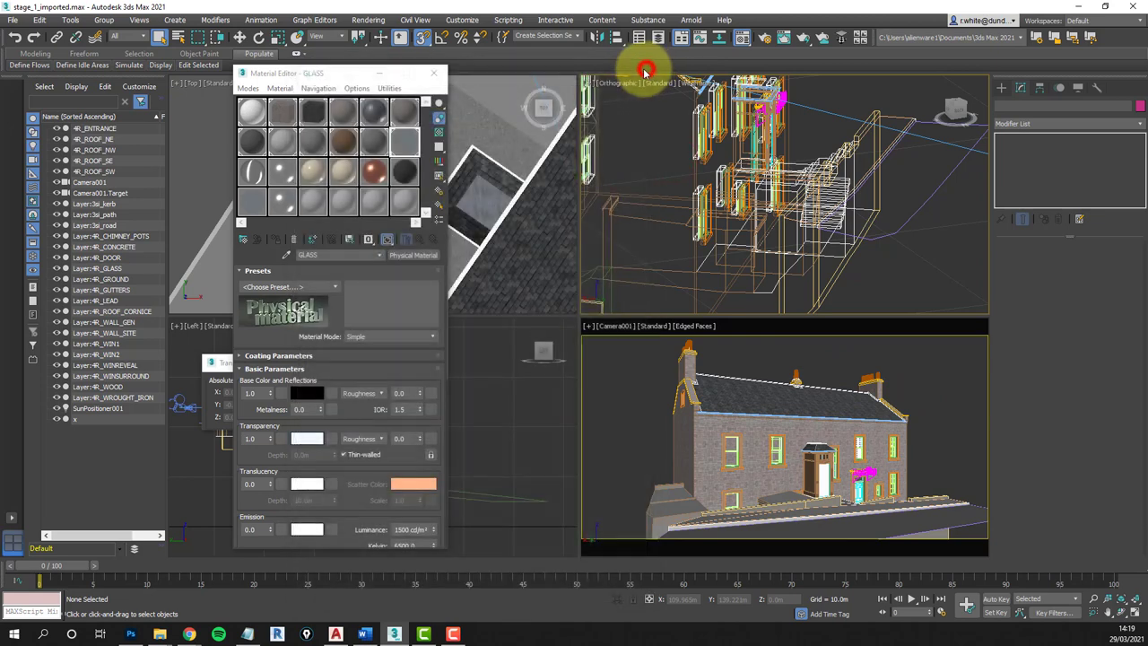
pyautogui.click(698, 83)
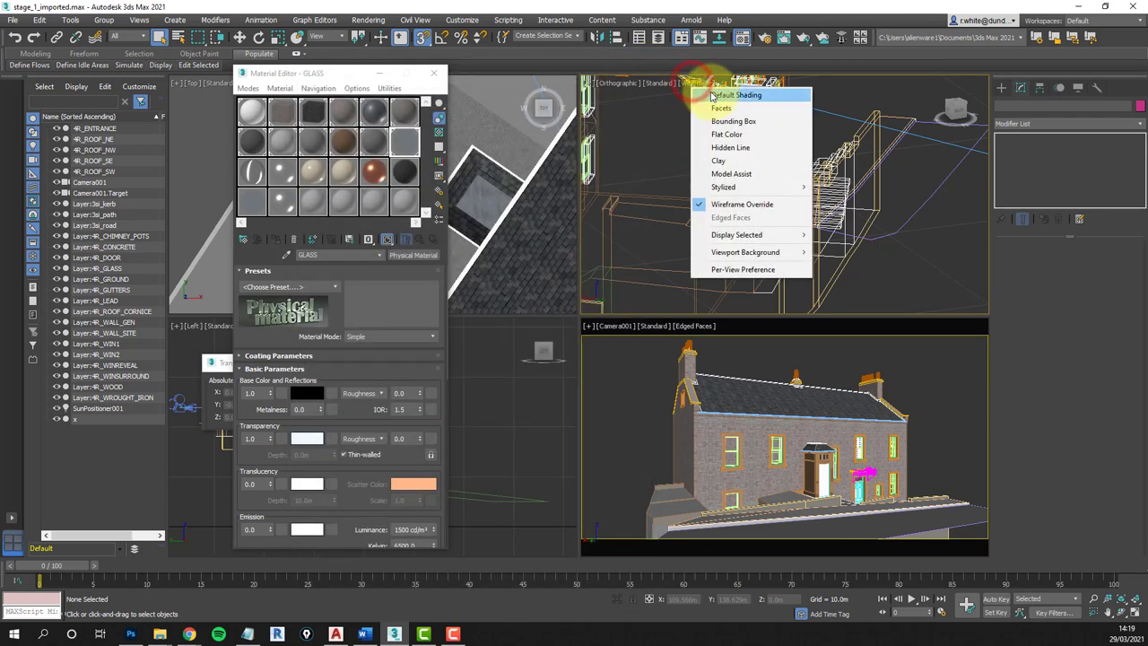
pyautogui.click(713, 96)
# - Examine the ornamental ironwork of the canopy above the white panelled door in the orthographic view
pyautogui.moveTo(761, 135)
pyautogui.mouseDown(button='middle')
pyautogui.moveTo(748, 174)
pyautogui.moveTo(824, 155)
pyautogui.moveTo(859, 128)
pyautogui.moveTo(672, 192)
pyautogui.moveTo(751, 205)
pyautogui.moveTo(763, 264)
pyautogui.moveTo(830, 132)
pyautogui.mouseUp(button='middle')
pyautogui.scroll(5, 831, 132)
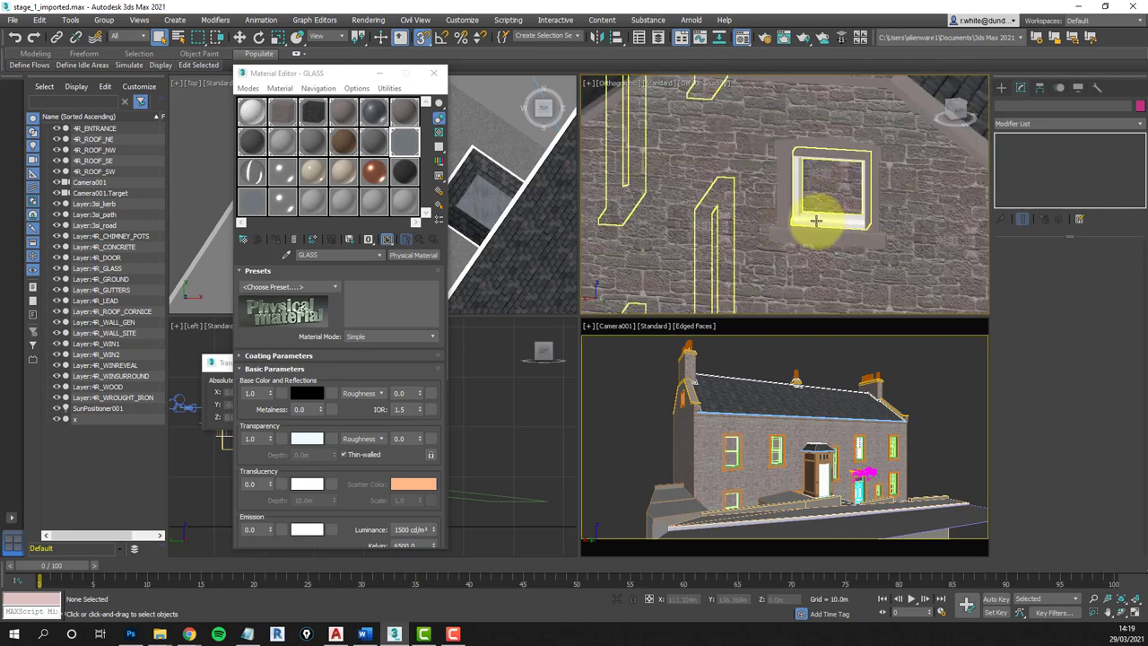
pyautogui.keyDown('alt'); pyautogui.moveTo(816, 220); pyautogui.dragTo(807, 146, button='middle'); pyautogui.keyUp('alt')
pyautogui.click(1126, 613)
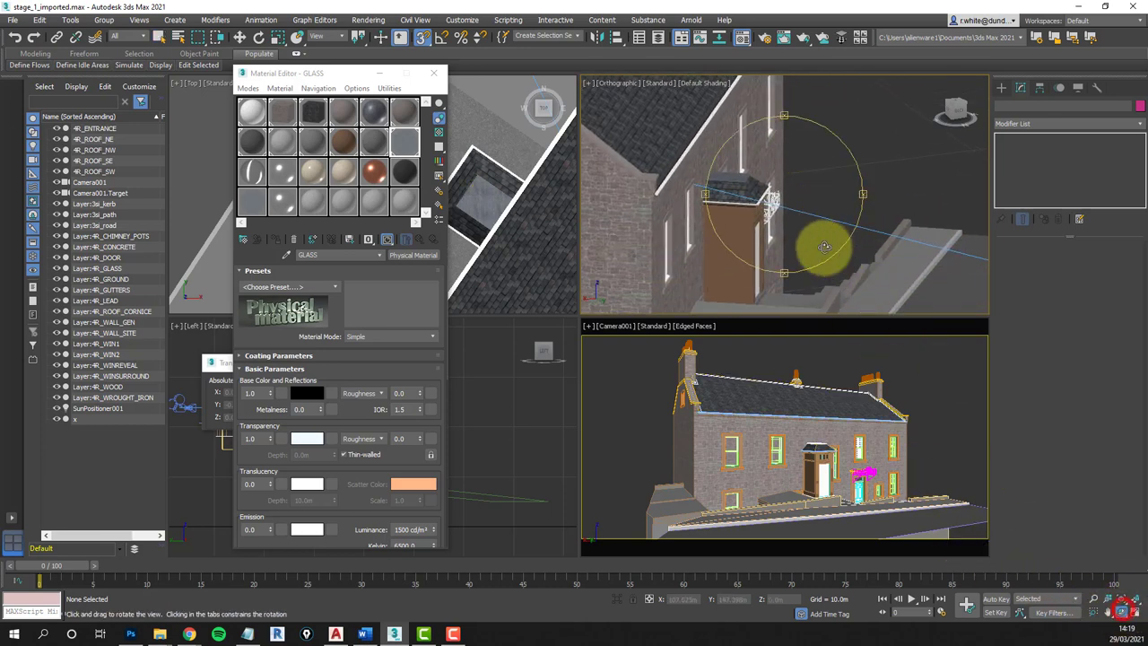
pyautogui.moveTo(812, 233); pyautogui.dragTo(758, 144)
pyautogui.scroll(5, 760, 144)
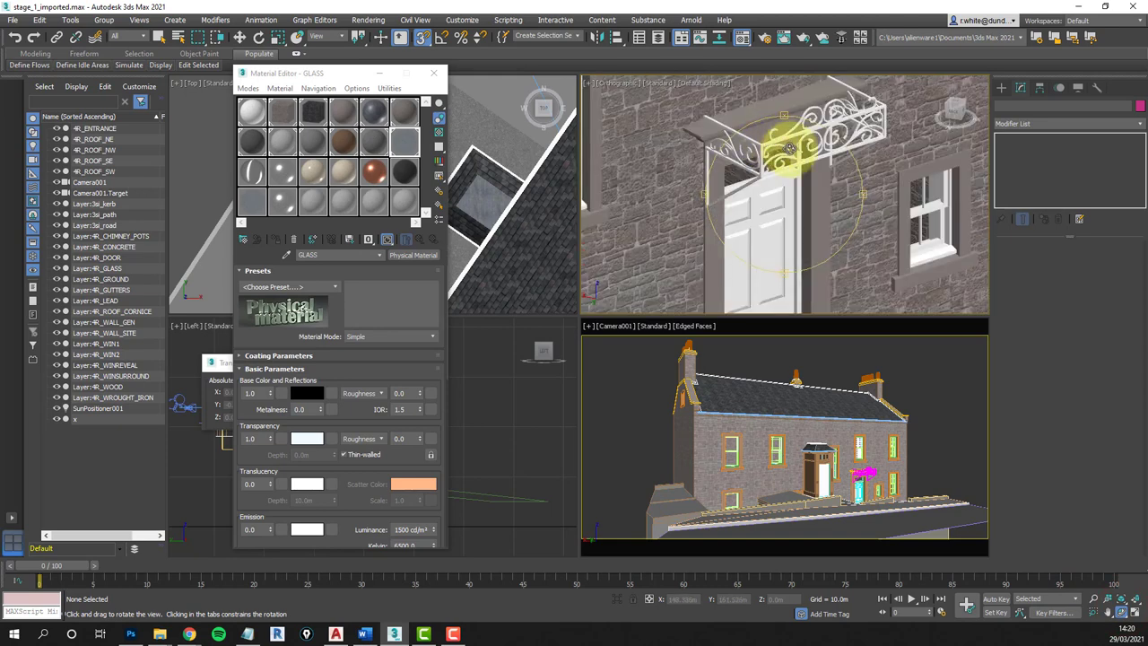
pyautogui.moveTo(773, 143); pyautogui.dragTo(777, 191, button='middle')
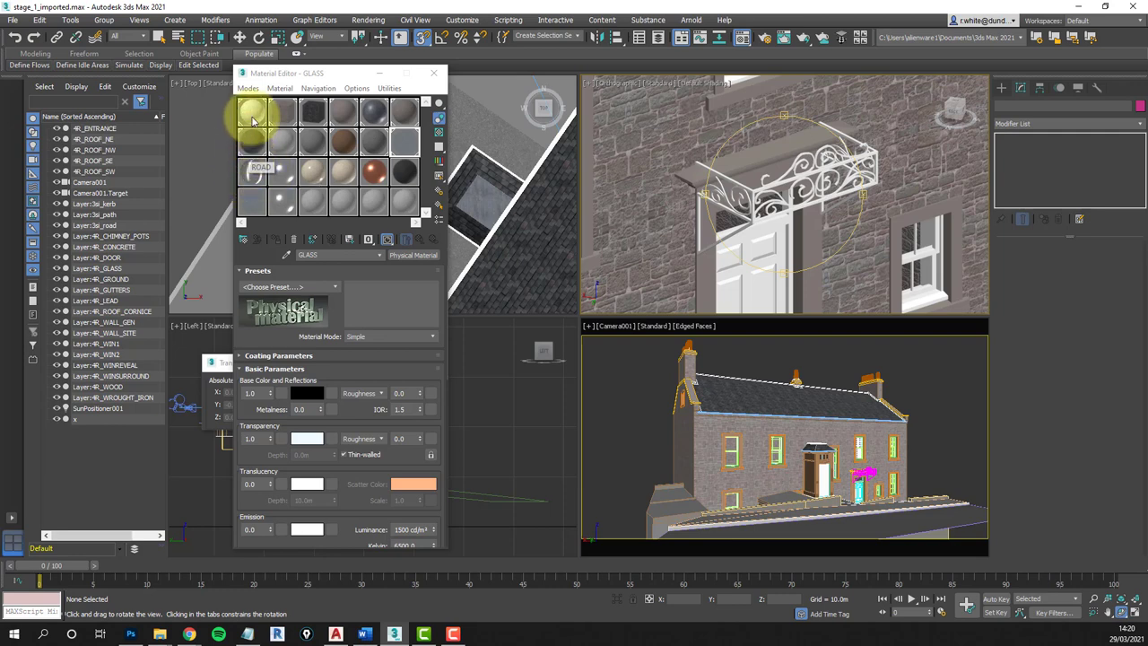
# - Copy WHITE CLAY into the first third-row sample slot, rename it WROUGHT IRON and darken its base colour to 0.024 grey
pyautogui.click(254, 174)
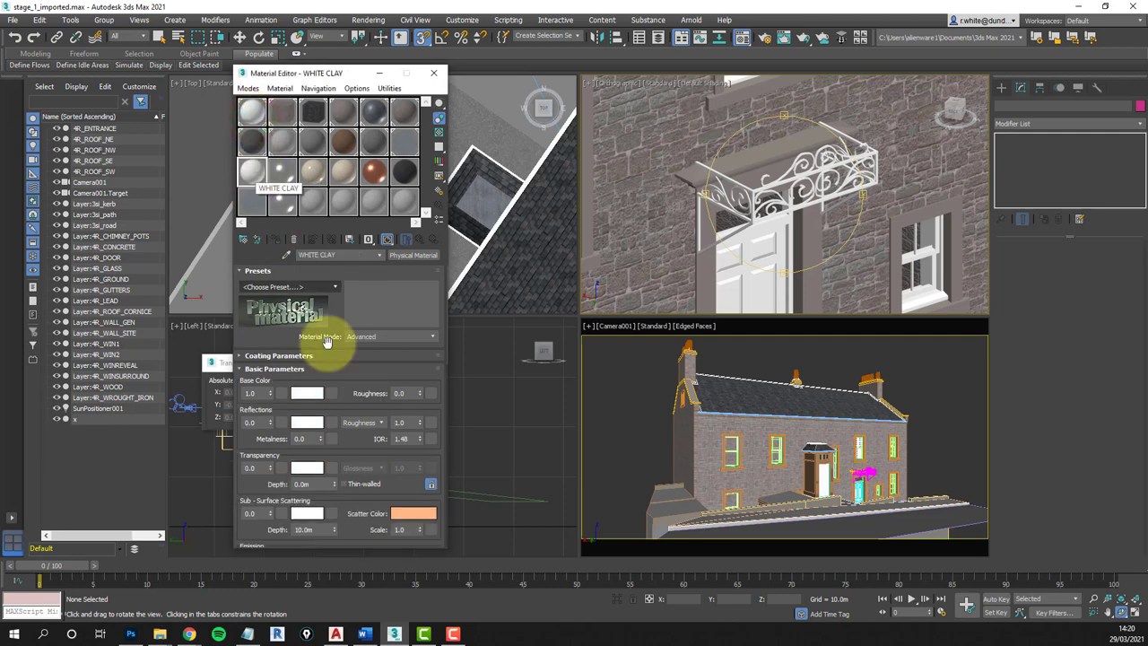
pyautogui.moveTo(339, 254); pyautogui.dragTo(284, 255)
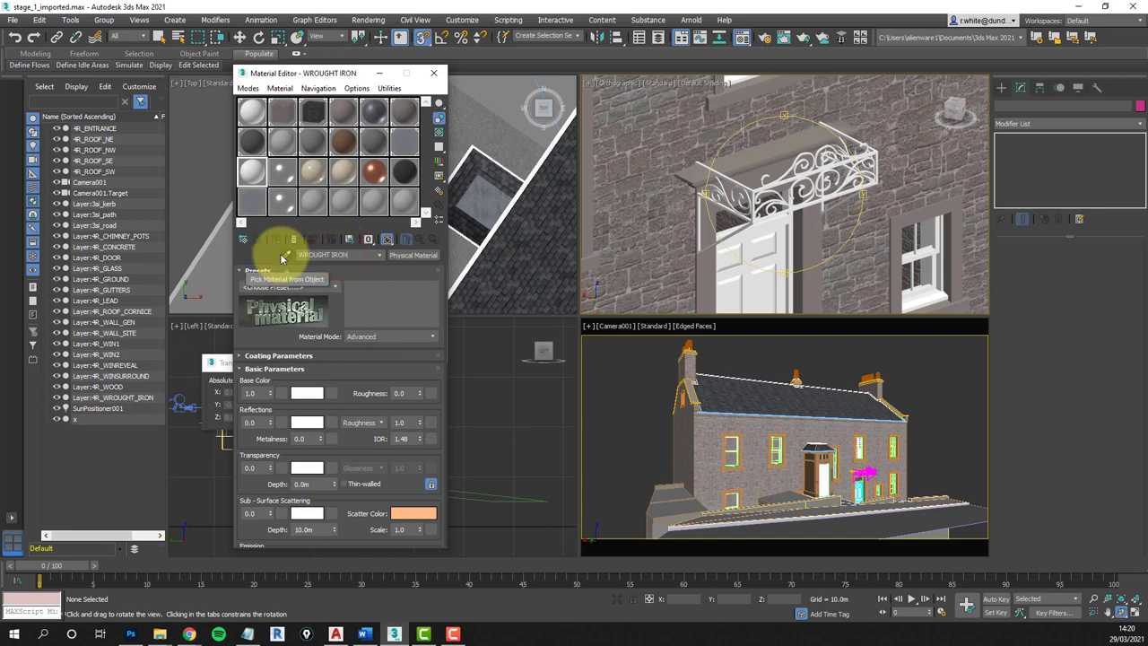
pyautogui.click(306, 393)
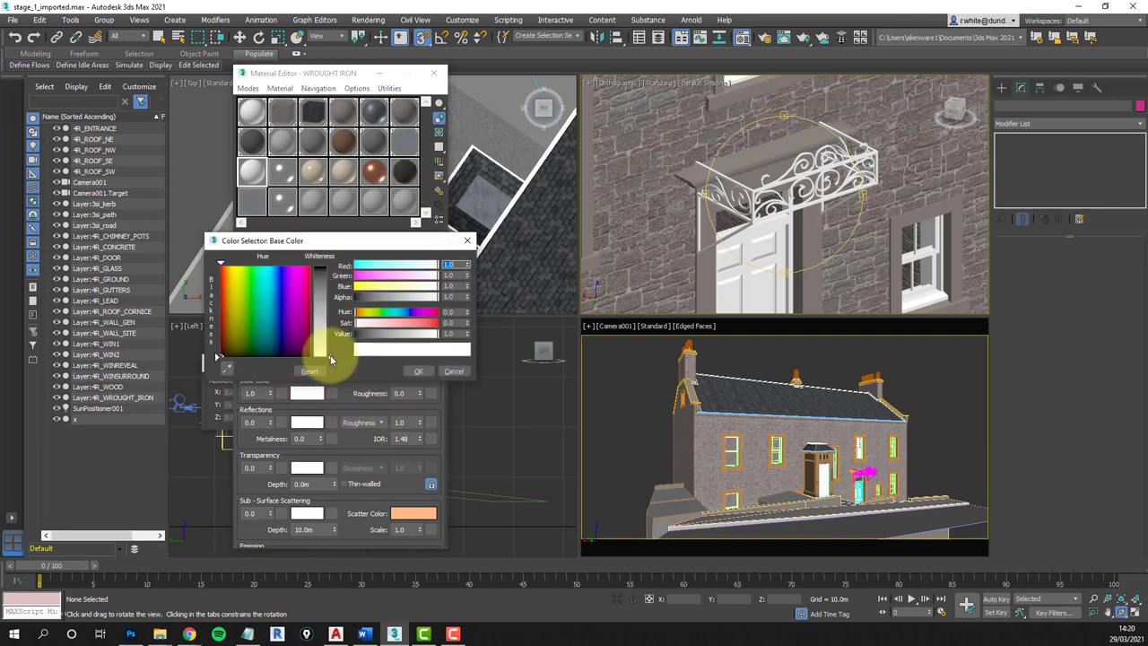
pyautogui.moveTo(331, 358); pyautogui.dragTo(331, 266)
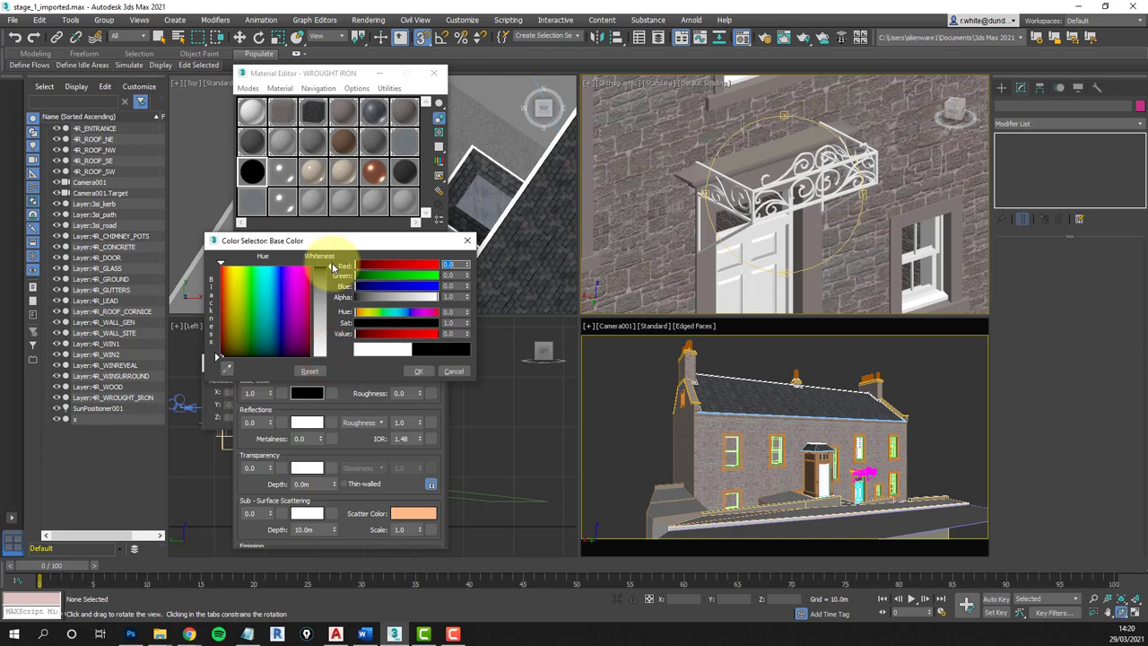
pyautogui.moveTo(331, 269); pyautogui.dragTo(329, 271)
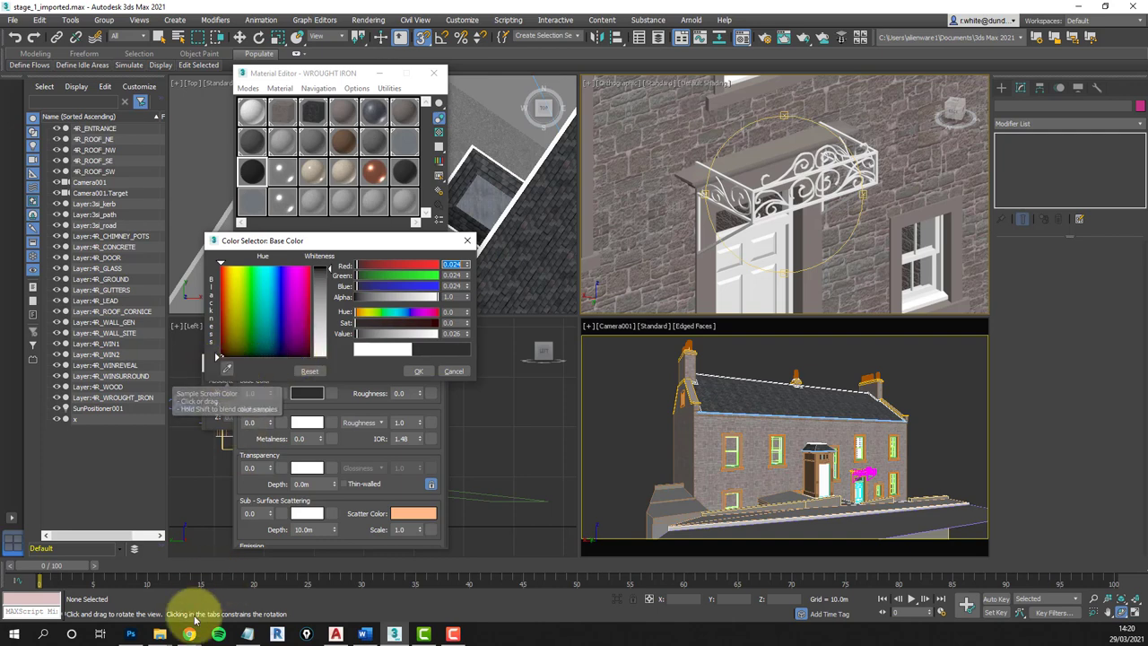
# - Switch to Photoshop to reduce its window, and try sampling a 0.4 grey from the screen for the WROUGHT IRON base colour
pyautogui.click(130, 636)
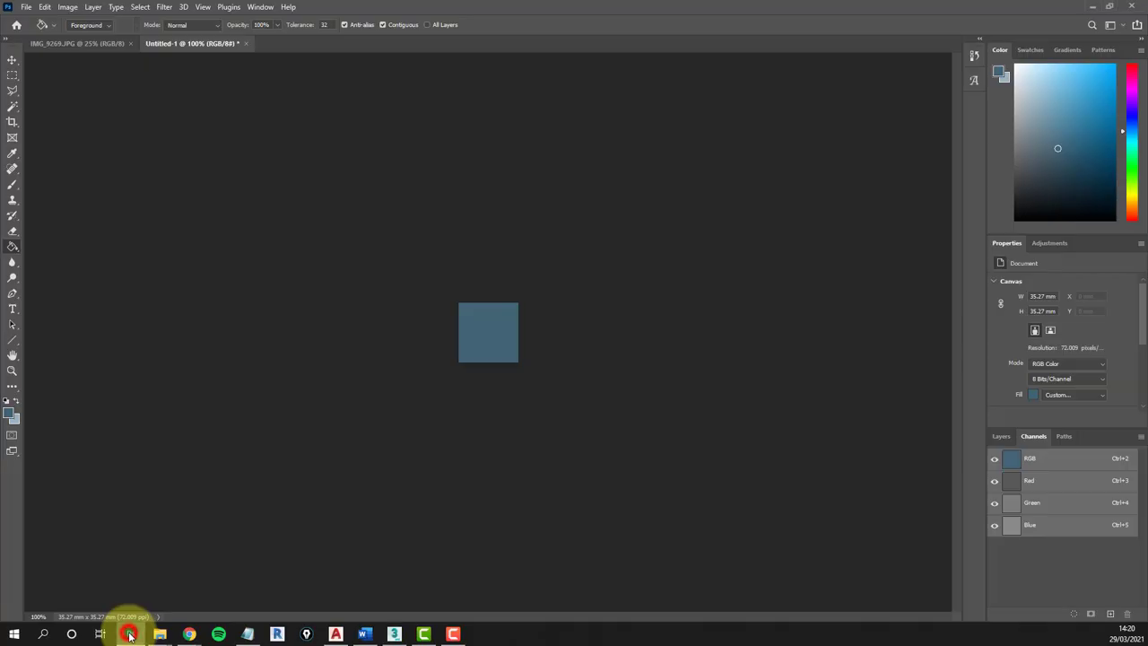
pyautogui.click(1113, 8)
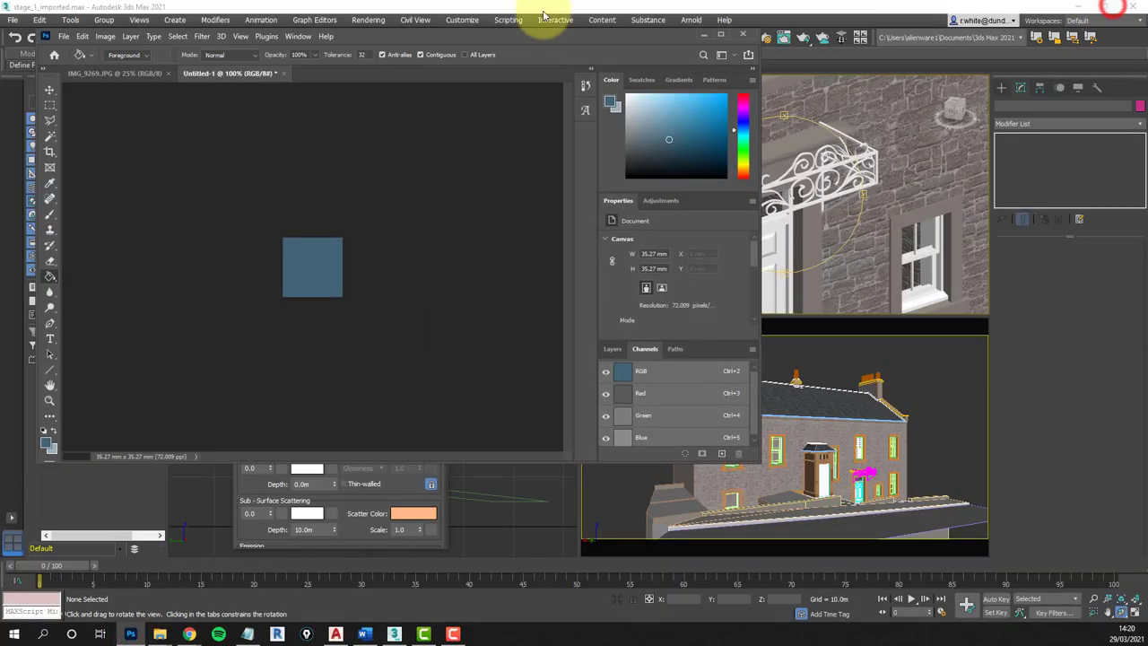
pyautogui.click(404, 36)
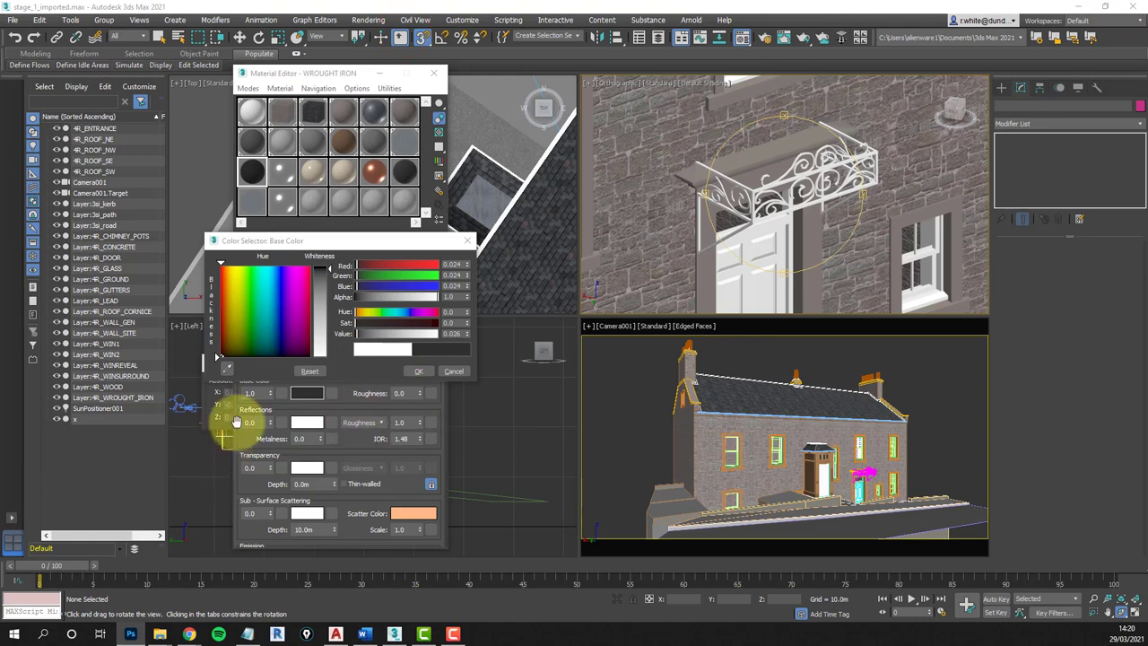
pyautogui.click(228, 371)
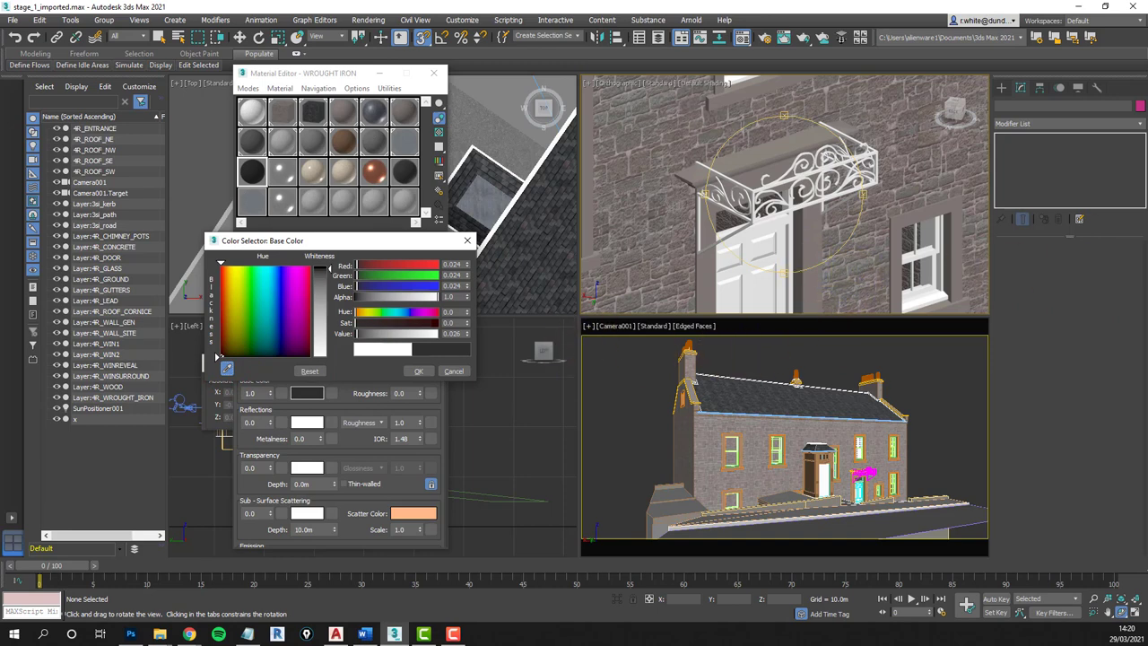
pyautogui.click(967, 605)
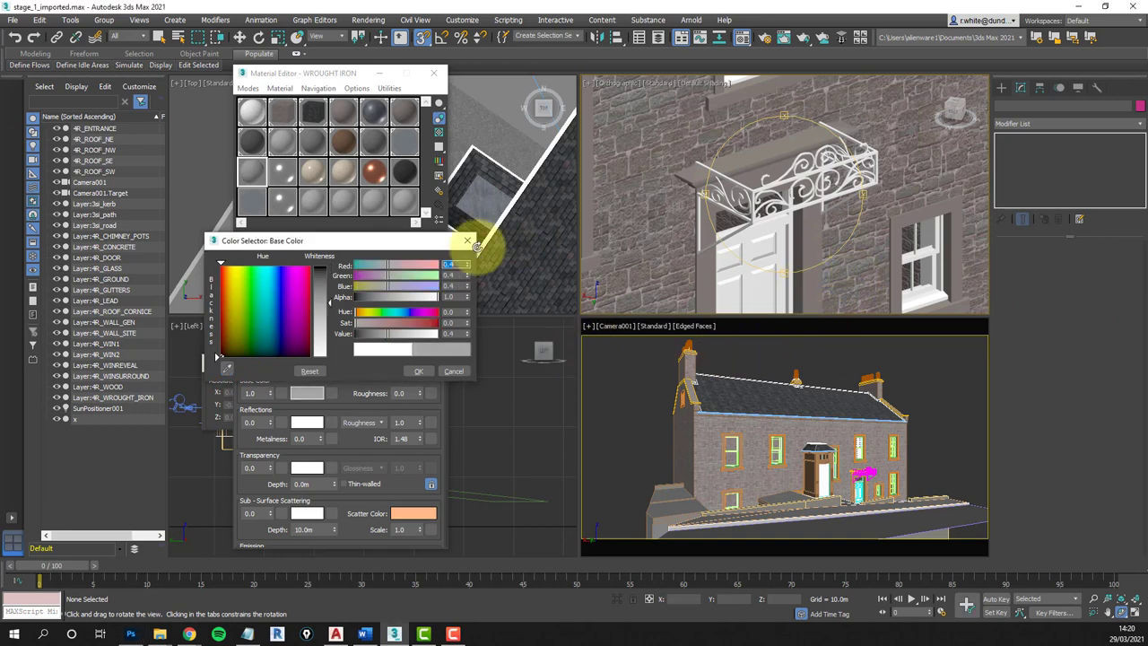
# - Set WROUGHT IRON's base colour to 0.02 grey, reflections to 0.8, reflection roughness to 0.2 and metalness to 0.1, checking the enlarged preview
pyautogui.moveTo(330, 305); pyautogui.dragTo(328, 268)
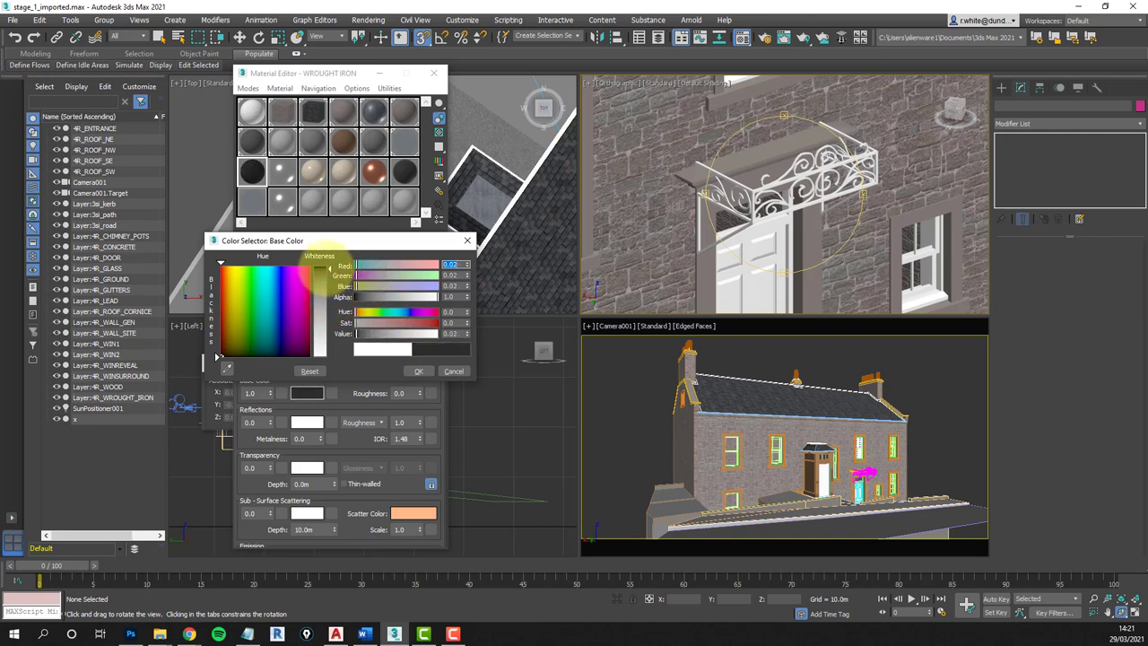
pyautogui.click(418, 371)
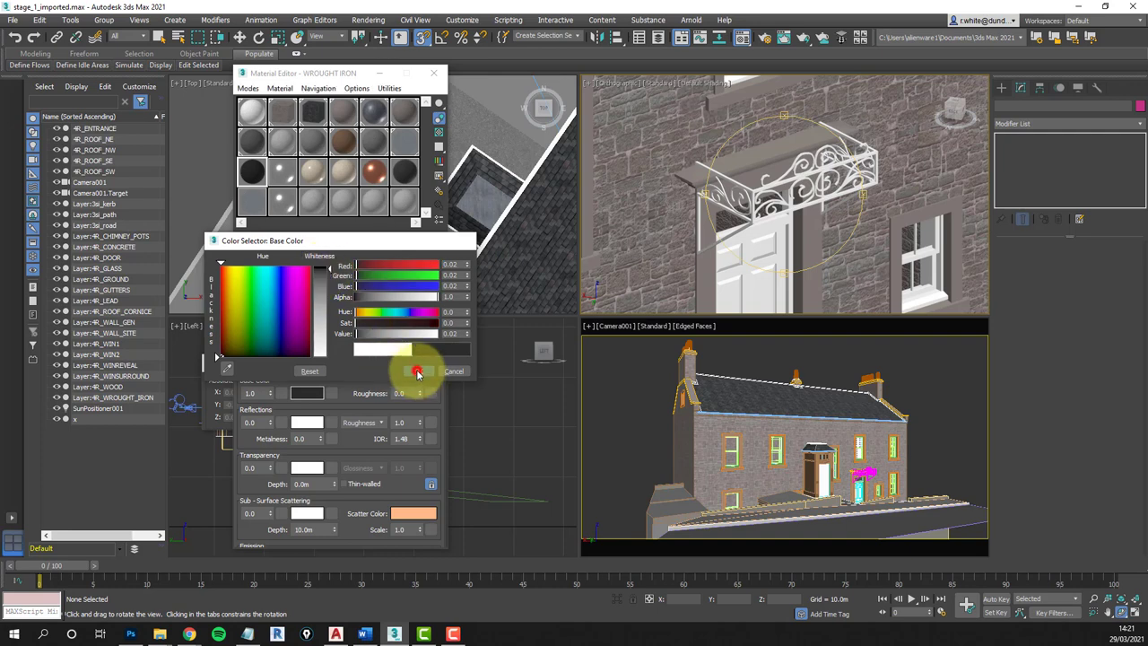
pyautogui.doubleClick(253, 173)
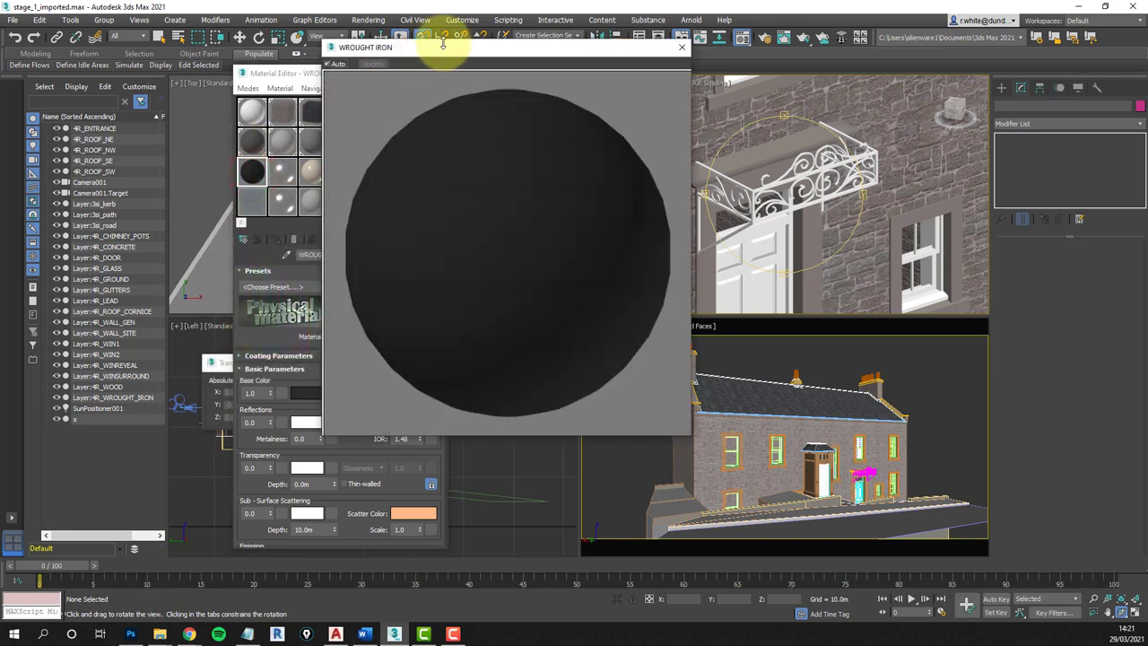
pyautogui.moveTo(455, 51); pyautogui.dragTo(616, 92)
pyautogui.click(255, 423)
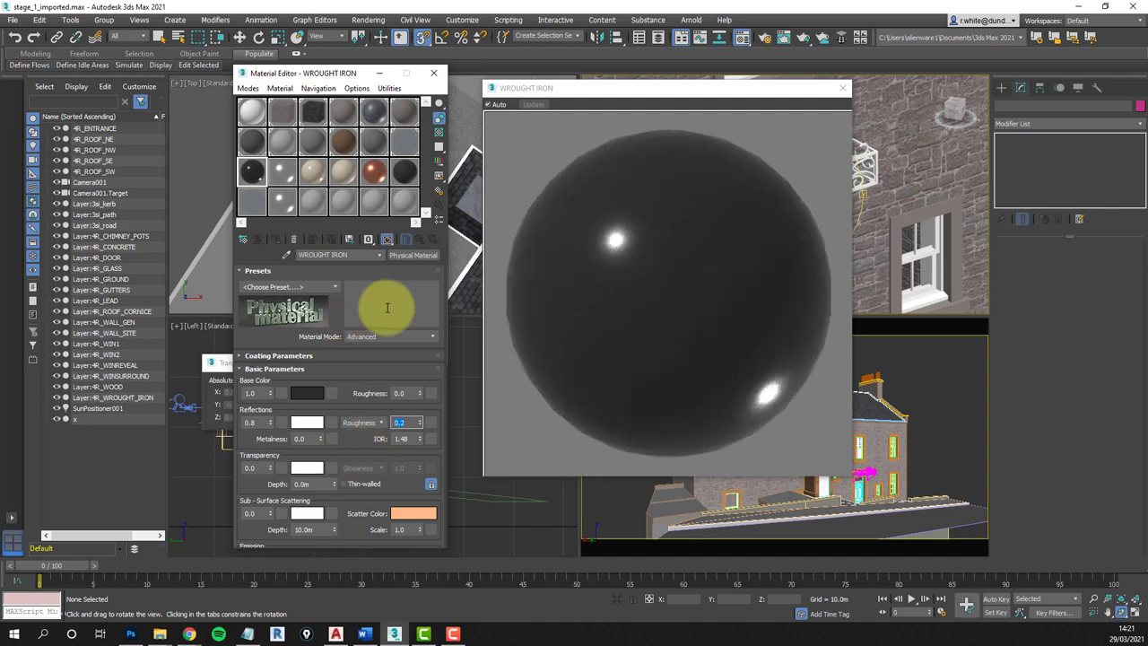
pyautogui.moveTo(665, 90)
pyautogui.mouseDown()
pyautogui.moveTo(633, 92)
pyautogui.moveTo(648, 63)
pyautogui.moveTo(647, 78)
pyautogui.mouseUp()
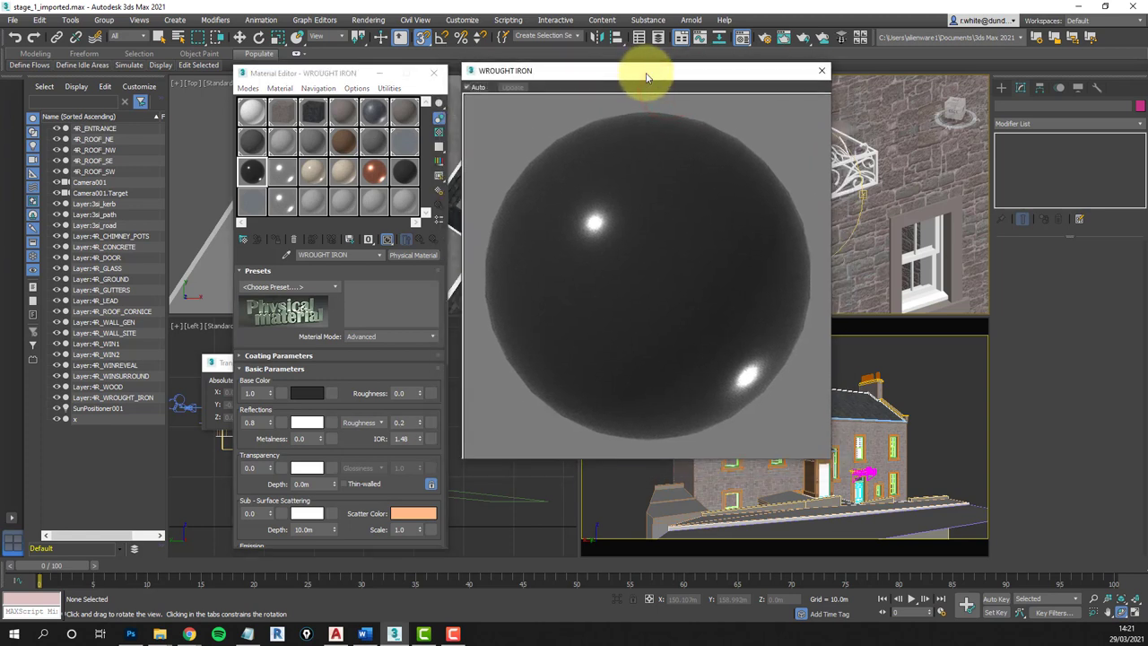
pyautogui.click(298, 437)
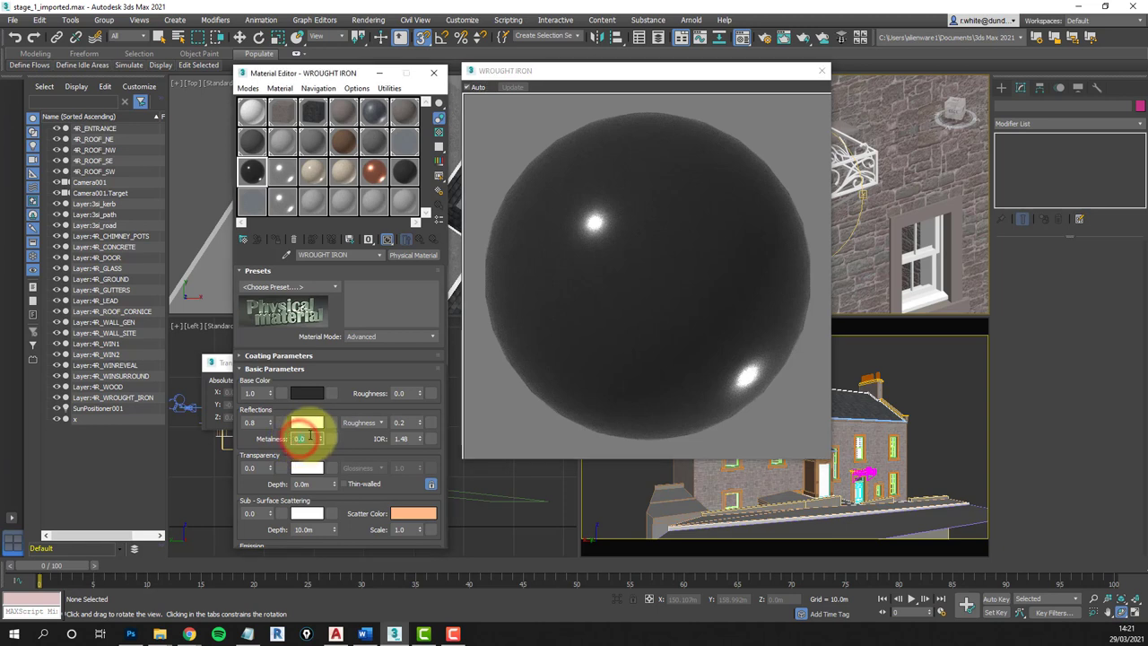
pyautogui.write('0.1')
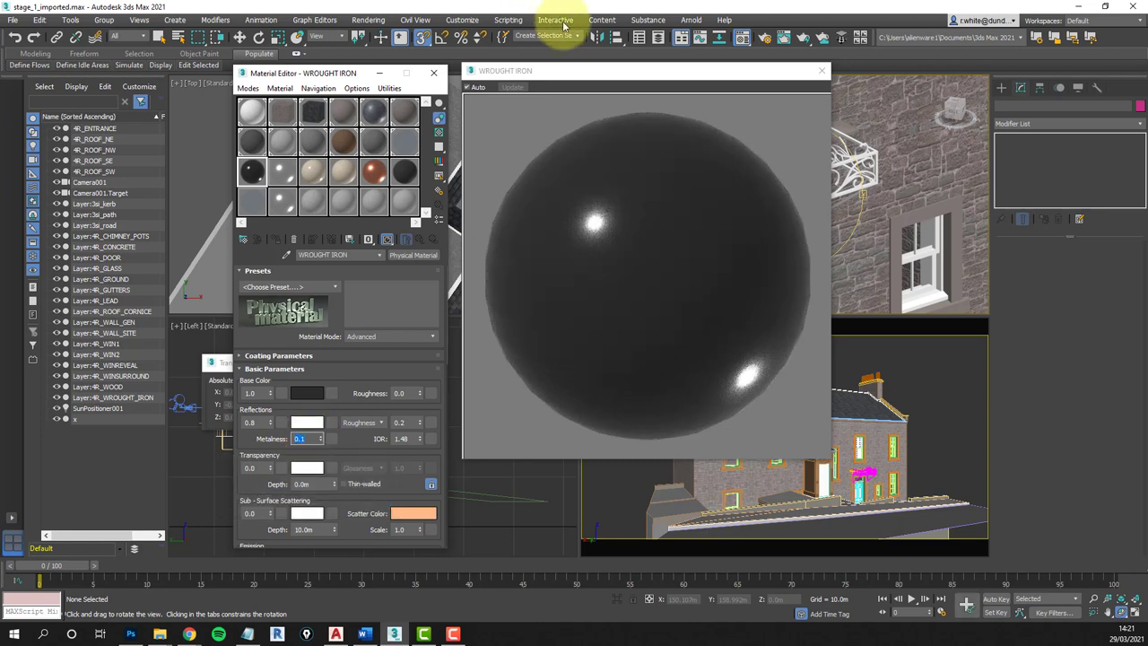
pyautogui.click(821, 70)
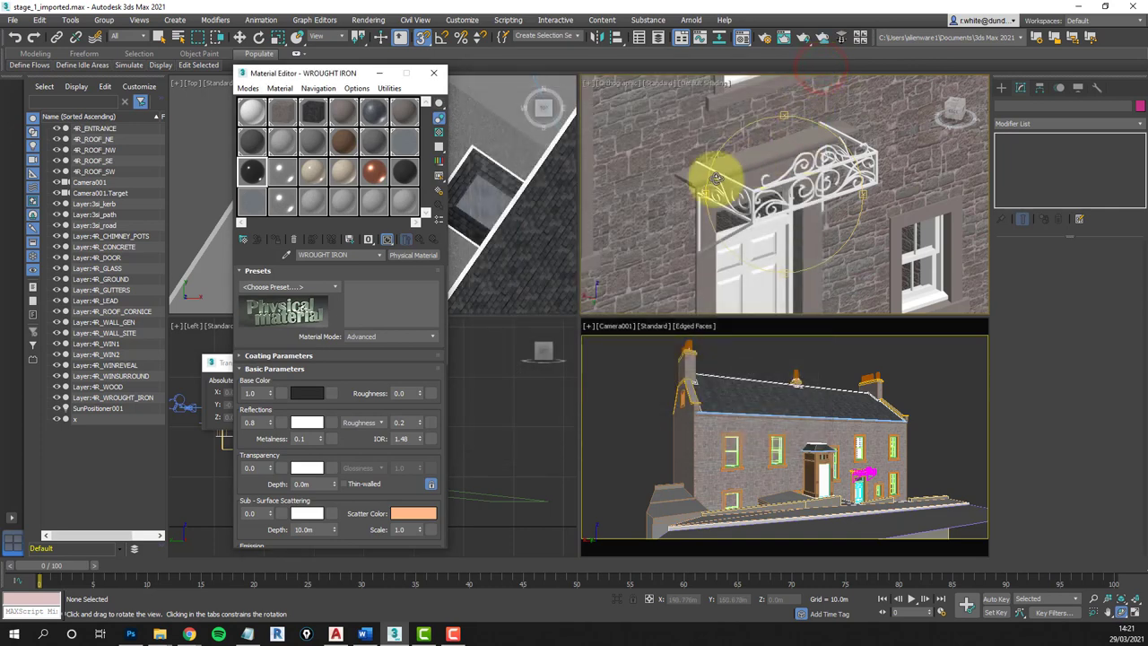
# - Apply the WROUGHT IRON material to the ornamental canopy ironwork and move the Material Editor clear of the upper viewports
pyautogui.moveTo(253, 171); pyautogui.dragTo(795, 179)
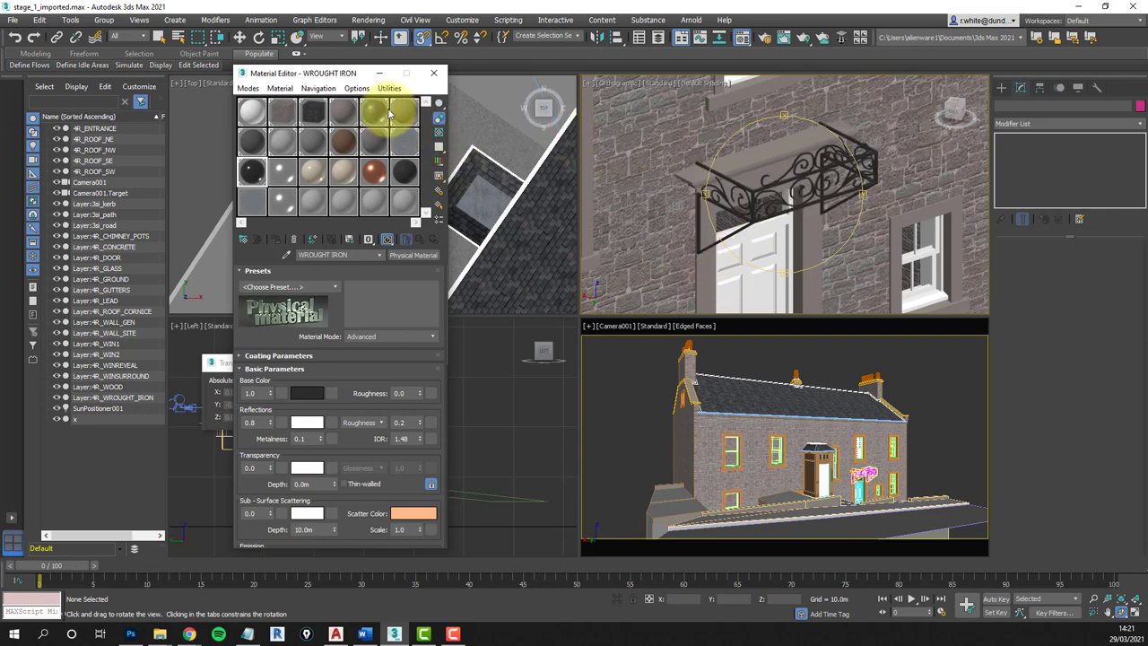
pyautogui.click(748, 40)
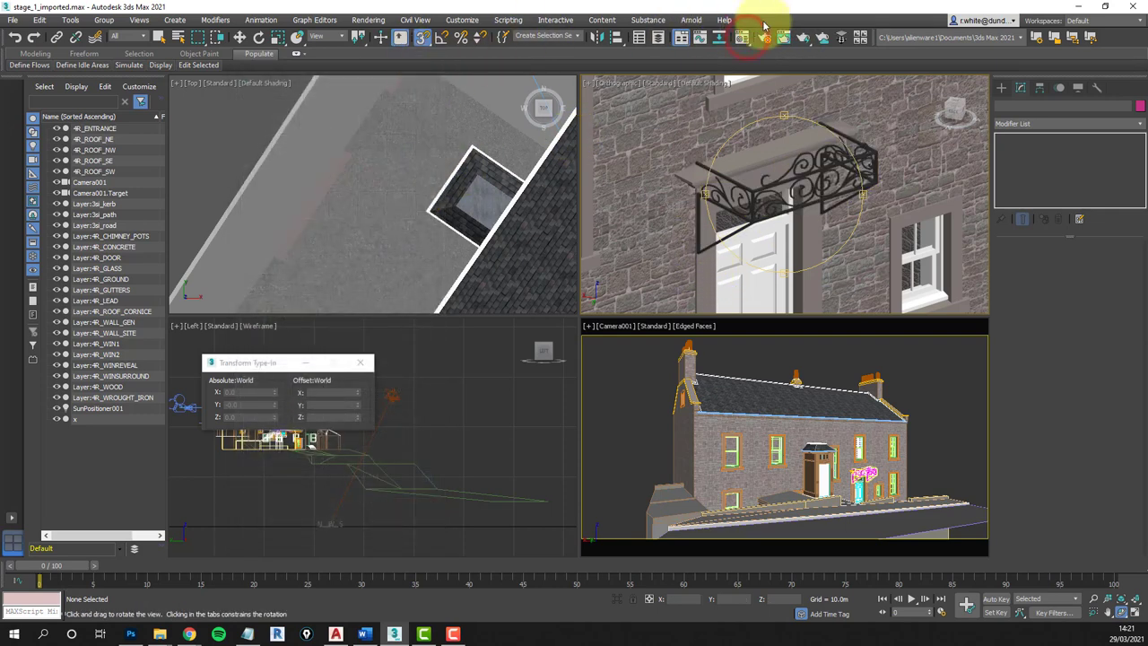
pyautogui.press('m')
pyautogui.moveTo(287, 70); pyautogui.dragTo(120, 65)
# - Add WROUGHT IRON to the GSM.mat material library and save the library file
pyautogui.click(76, 230)
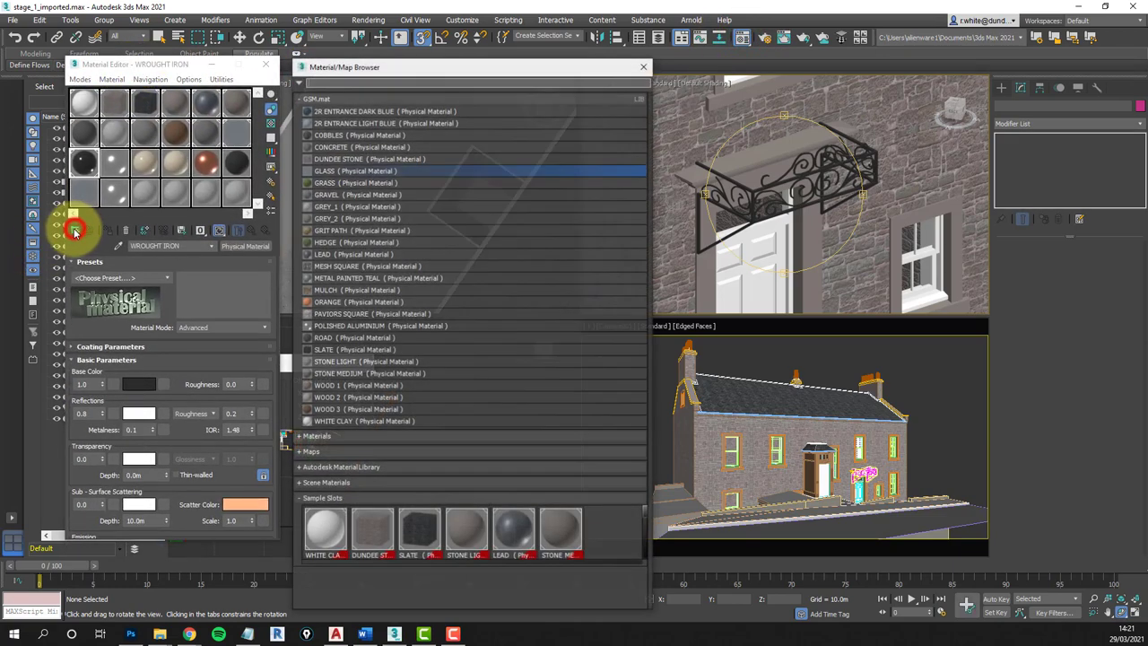
pyautogui.click(83, 163)
pyautogui.moveTo(250, 251); pyautogui.dragTo(332, 412)
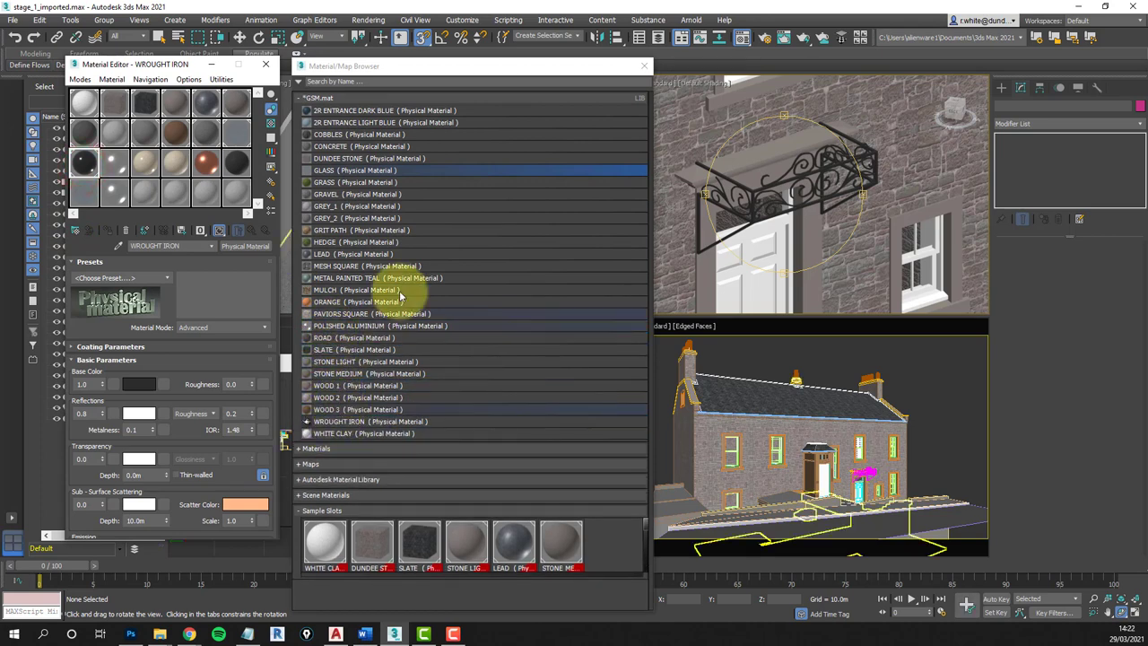
pyautogui.rightClick(455, 97)
pyautogui.moveTo(588, 113)
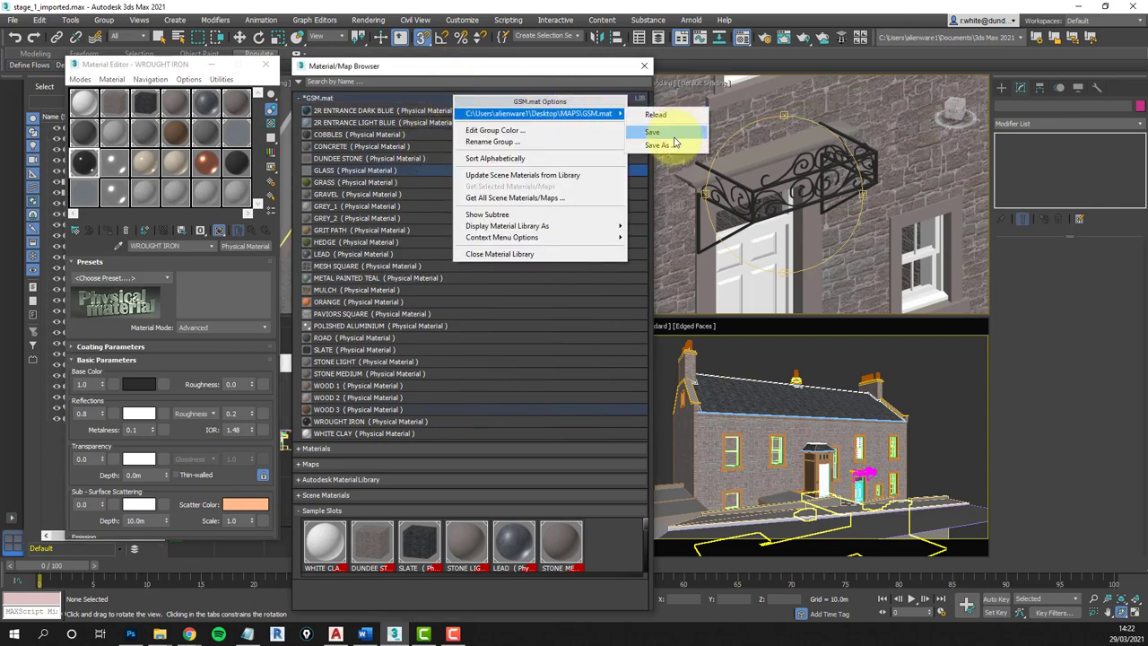
pyautogui.click(672, 135)
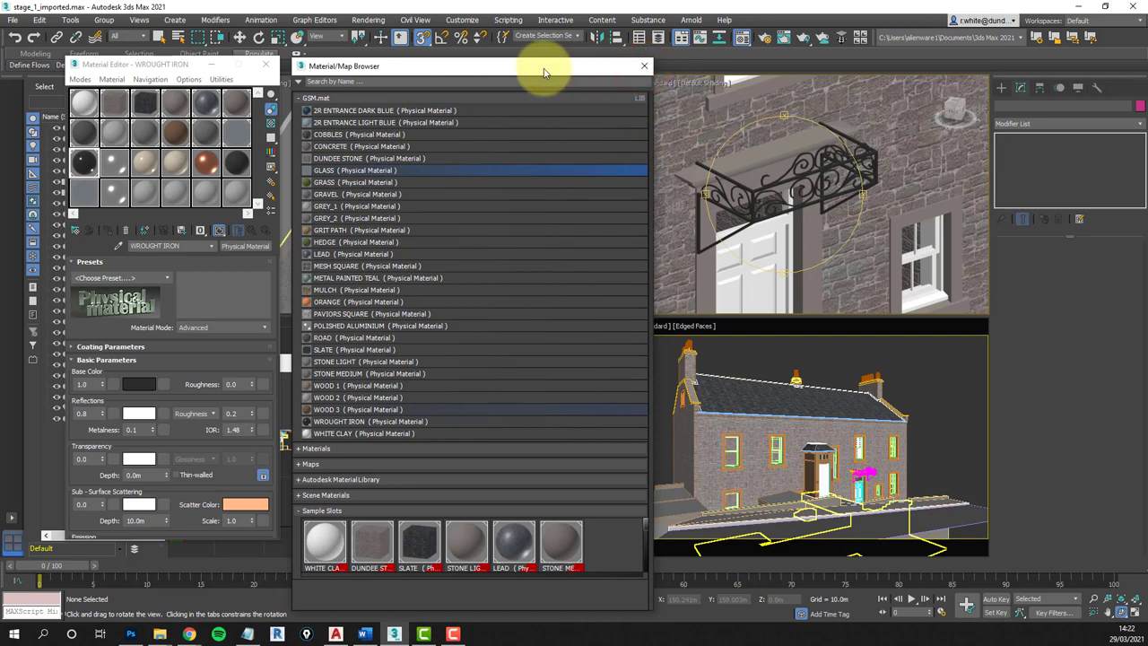
# - Load GRASS from the GSM library into the second third-row sample slot and apply it to the ground surface
pyautogui.moveTo(806, 261); pyautogui.dragTo(888, 224)
pyautogui.moveTo(309, 182); pyautogui.dragTo(113, 164)
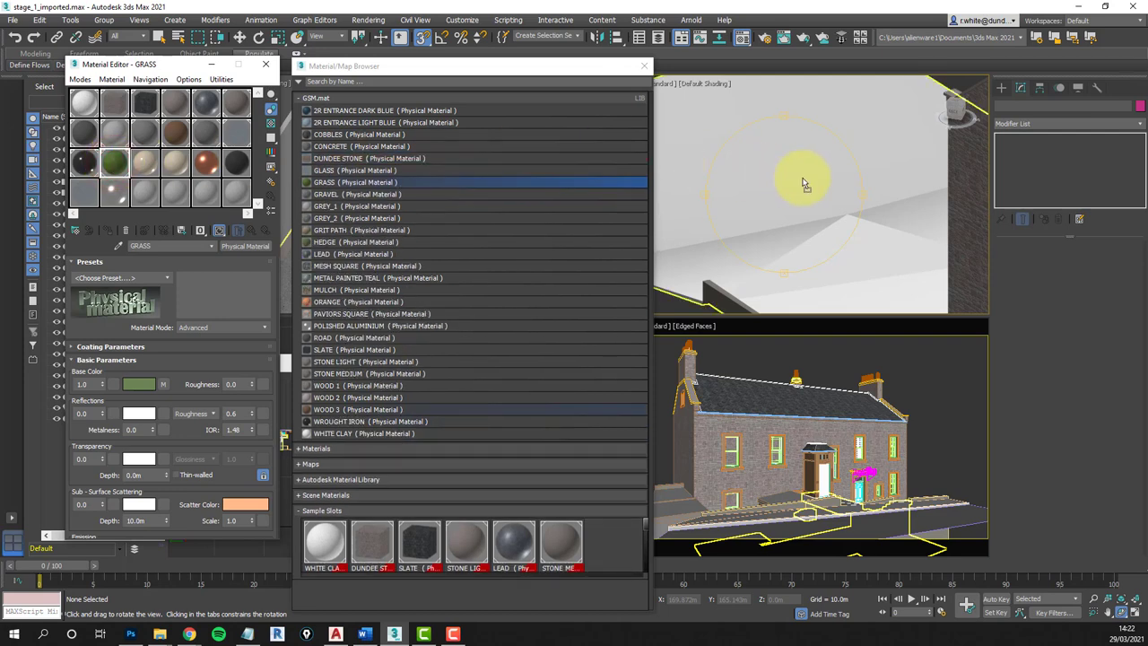
pyautogui.moveTo(802, 183); pyautogui.dragTo(803, 179)
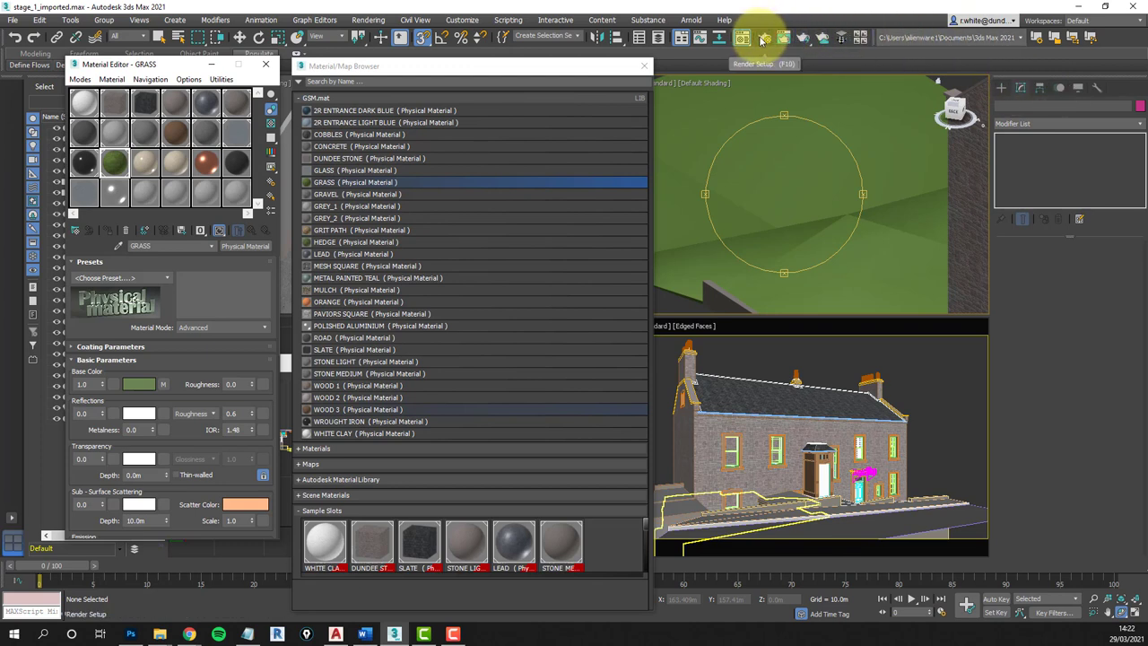
pyautogui.click(866, 156)
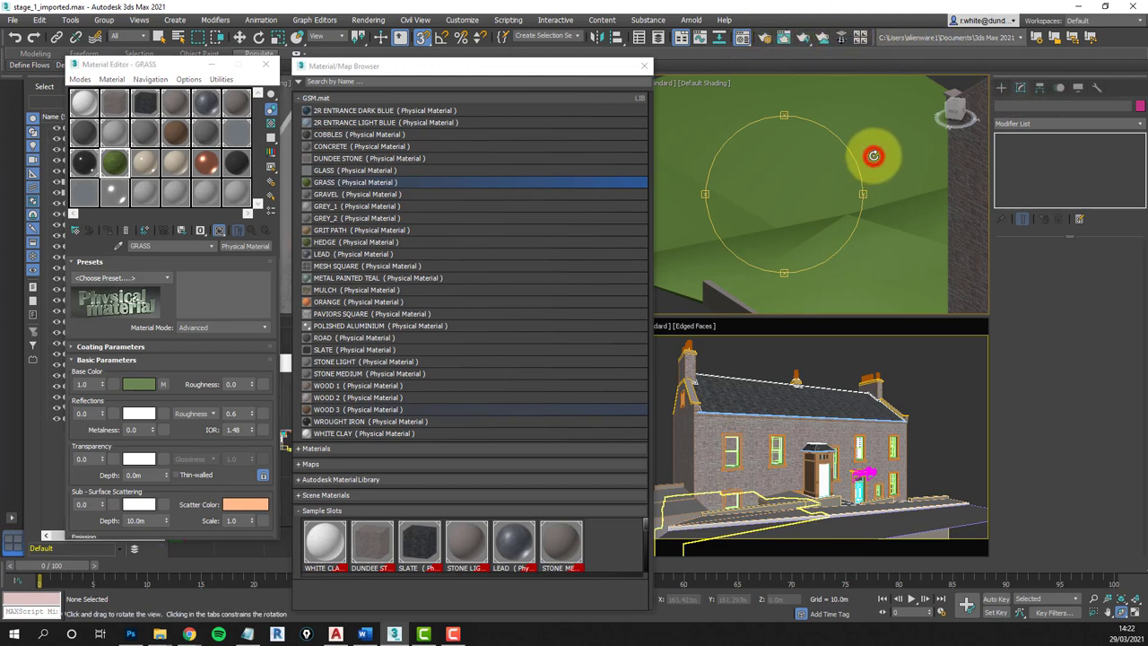
# - Add a planar UVW Map to the 4R_GROUND object with a length and width of 9 m
pyautogui.click(159, 36)
pyautogui.click(800, 133)
pyautogui.click(841, 36)
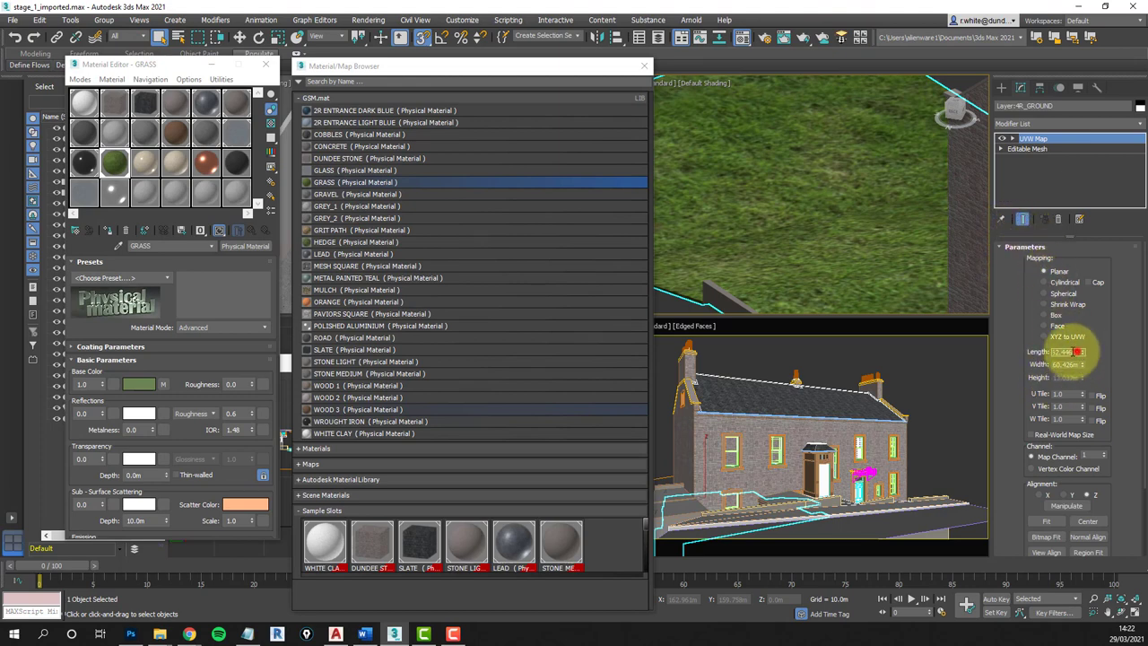
pyautogui.write('5')
pyautogui.press('Tab')
pyautogui.write('9')
pyautogui.press('Return')
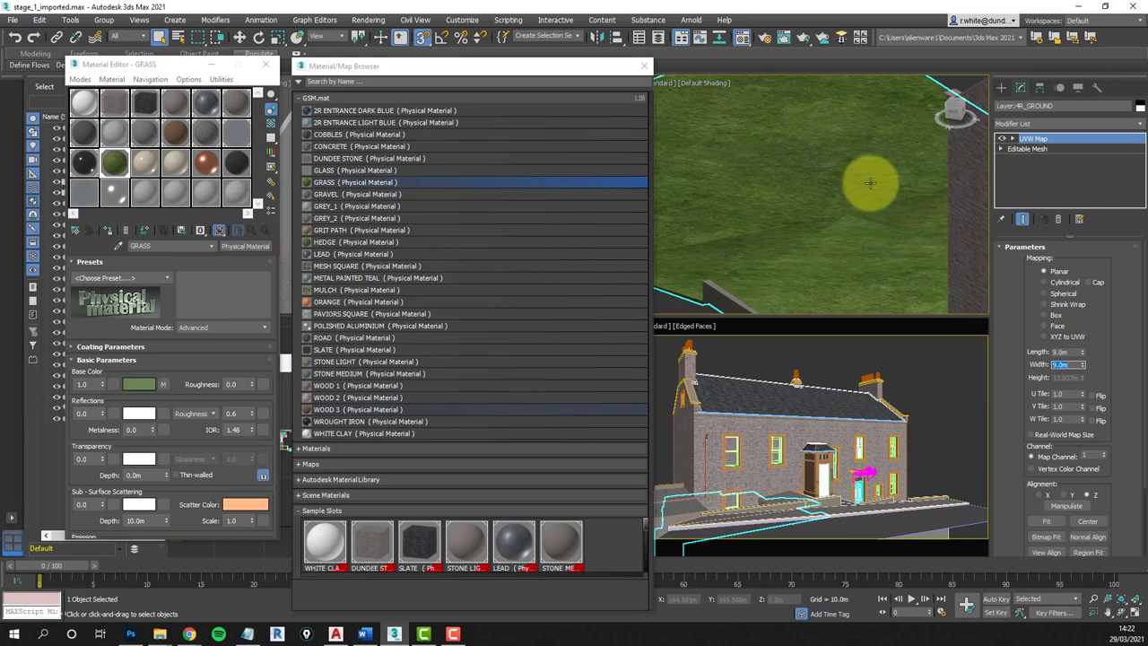
pyautogui.scroll(-3, 875, 209)
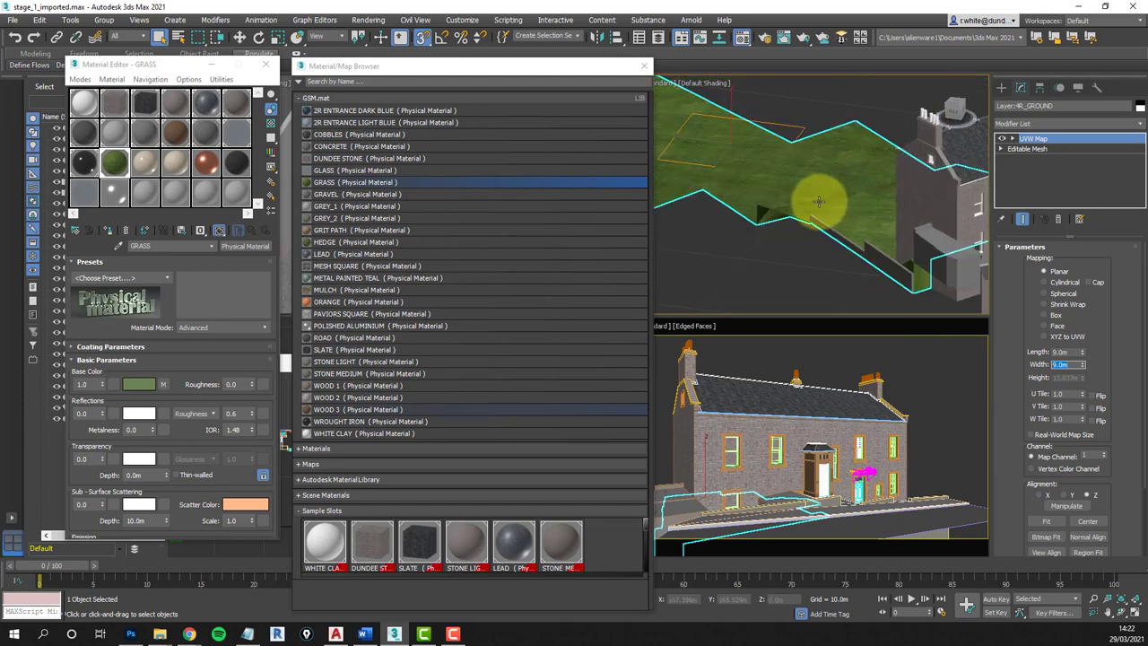
pyautogui.moveTo(825, 197)
pyautogui.mouseDown(button='middle')
pyautogui.moveTo(902, 213)
pyautogui.moveTo(852, 189)
pyautogui.moveTo(839, 196)
pyautogui.mouseUp(button='middle')
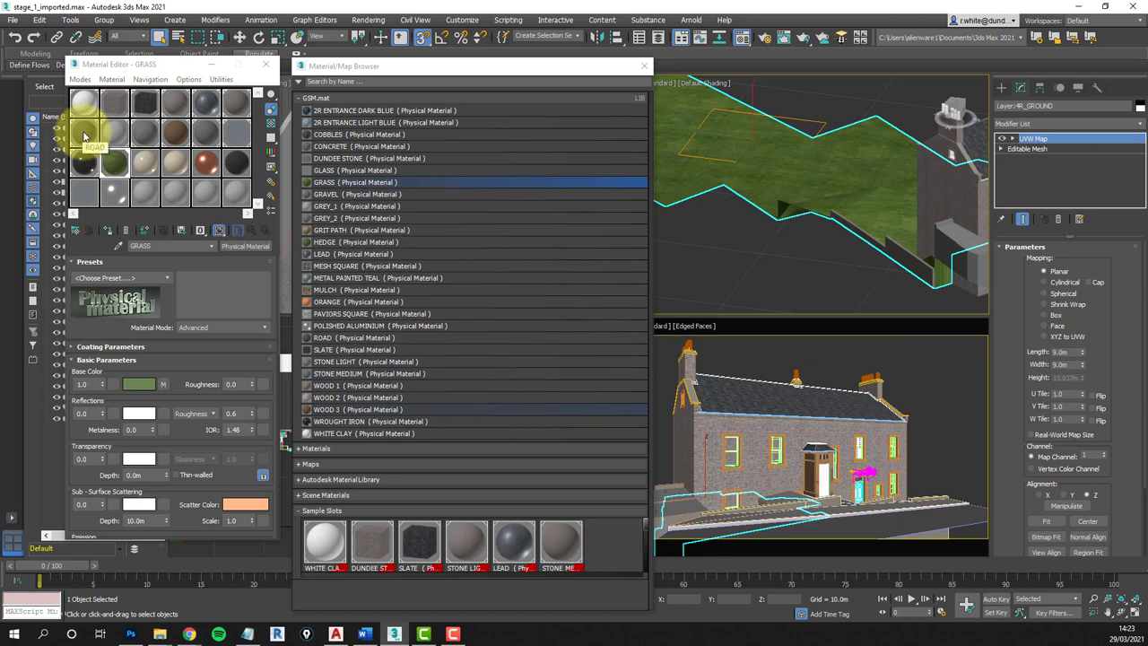
# - Copy WHITE CLAY into the third third-row sample slot, rename it TERRACOTTA and set an orange-brown base colour of about 0.482, 0.243, 0.067
pyautogui.click(143, 163)
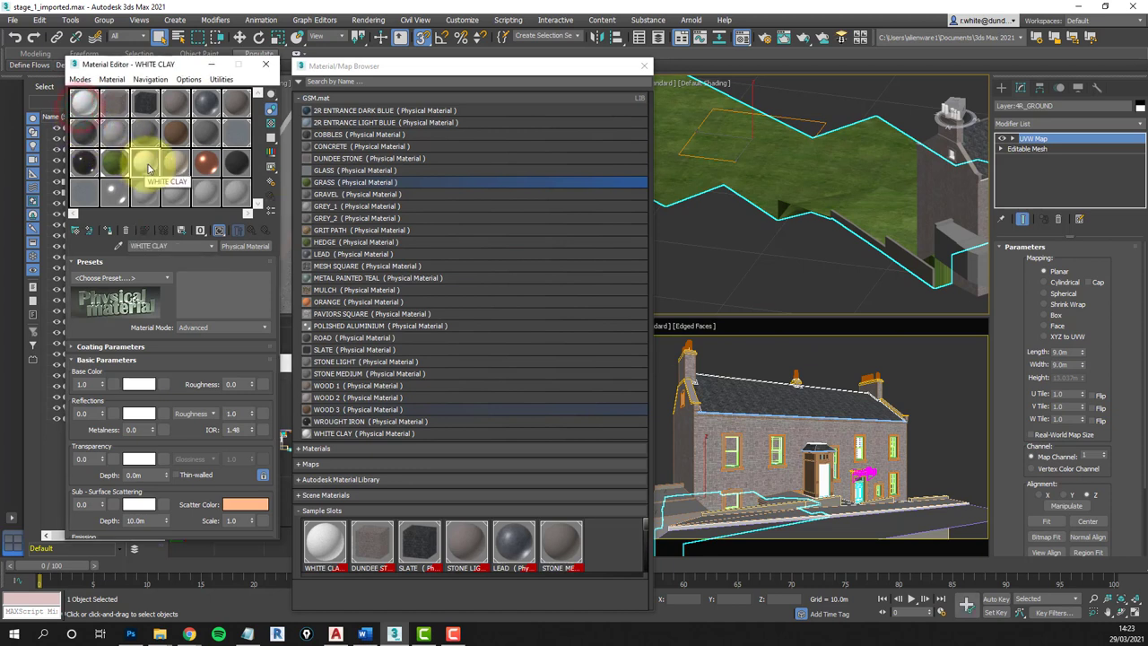
pyautogui.click(173, 246)
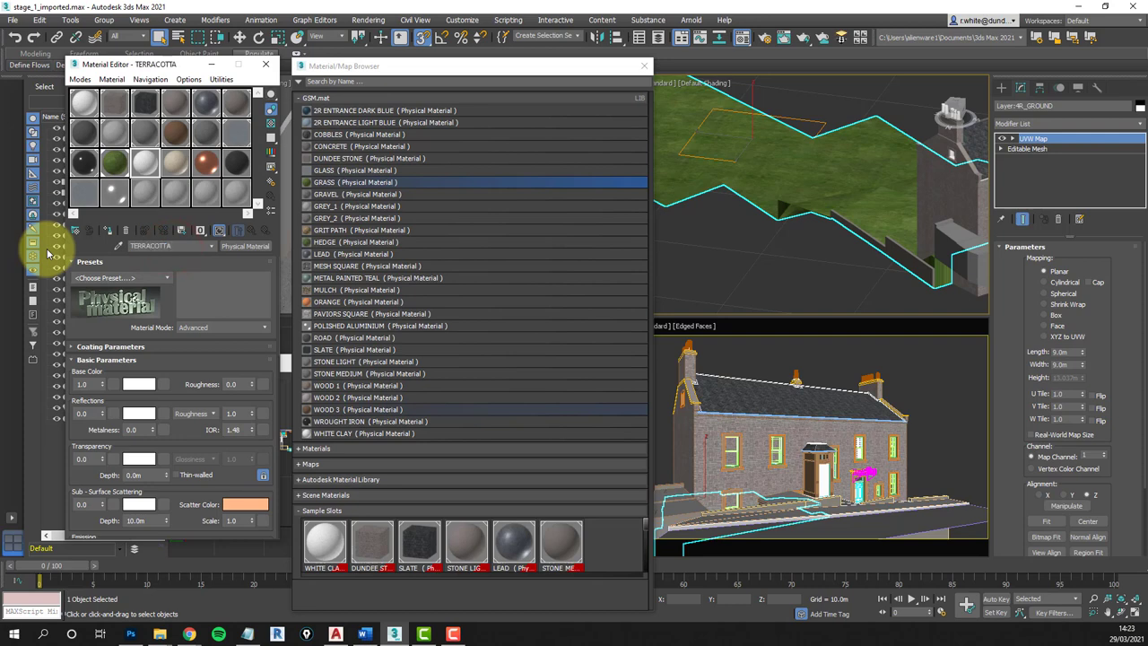
pyautogui.click(139, 383)
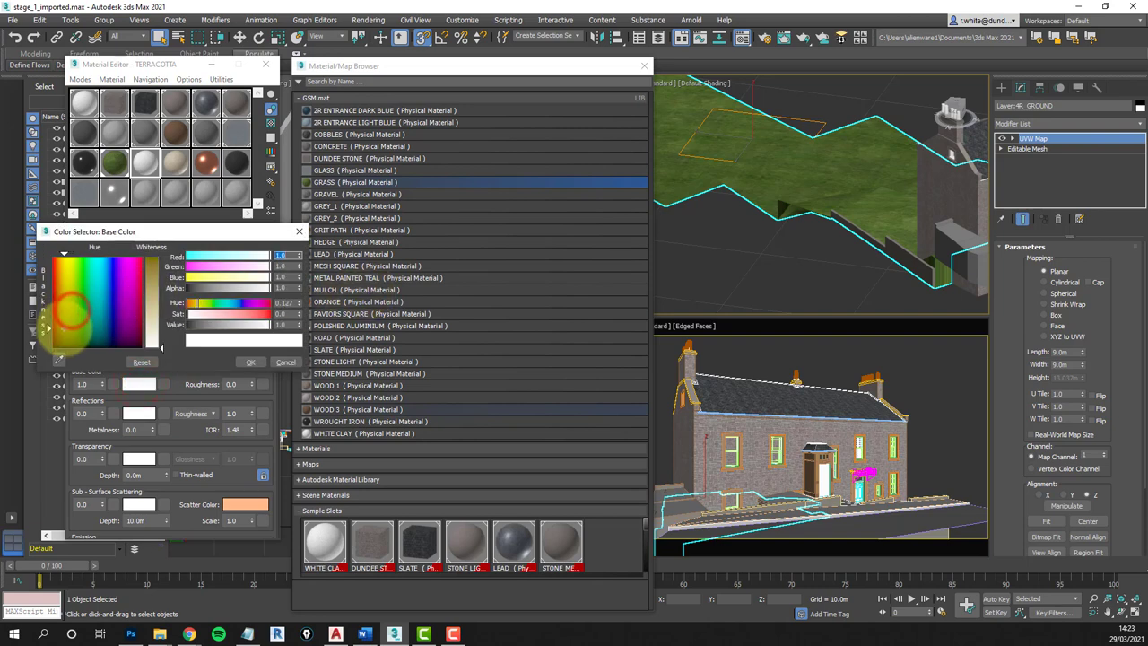
pyautogui.moveTo(70, 309); pyautogui.dragTo(59, 335)
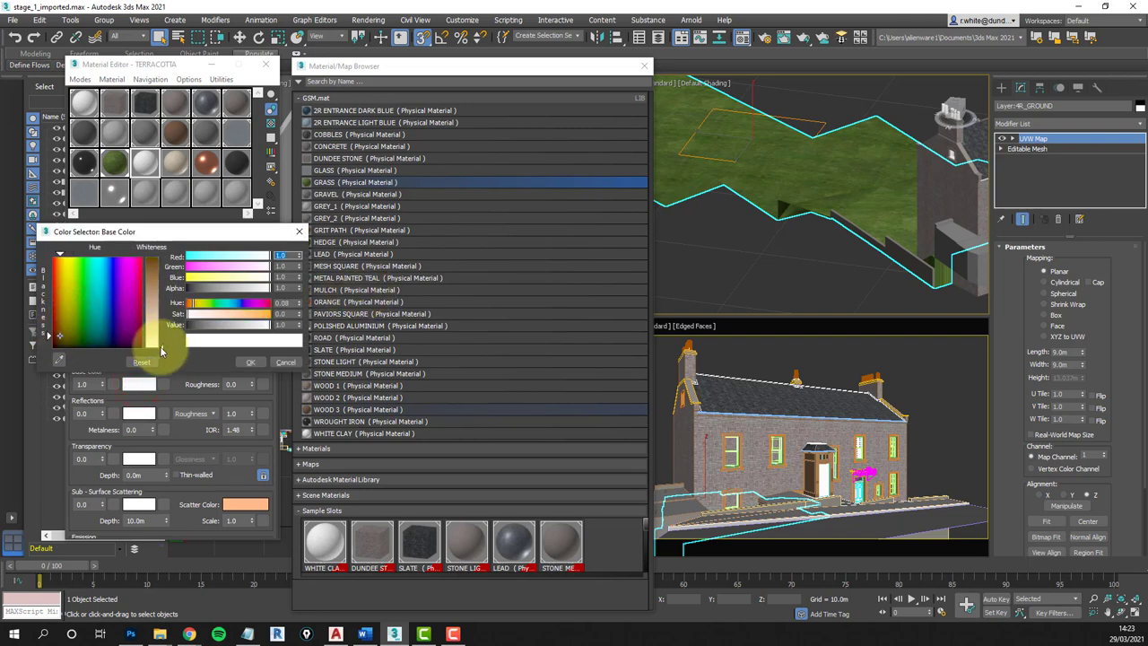
pyautogui.moveTo(162, 350); pyautogui.dragTo(155, 267)
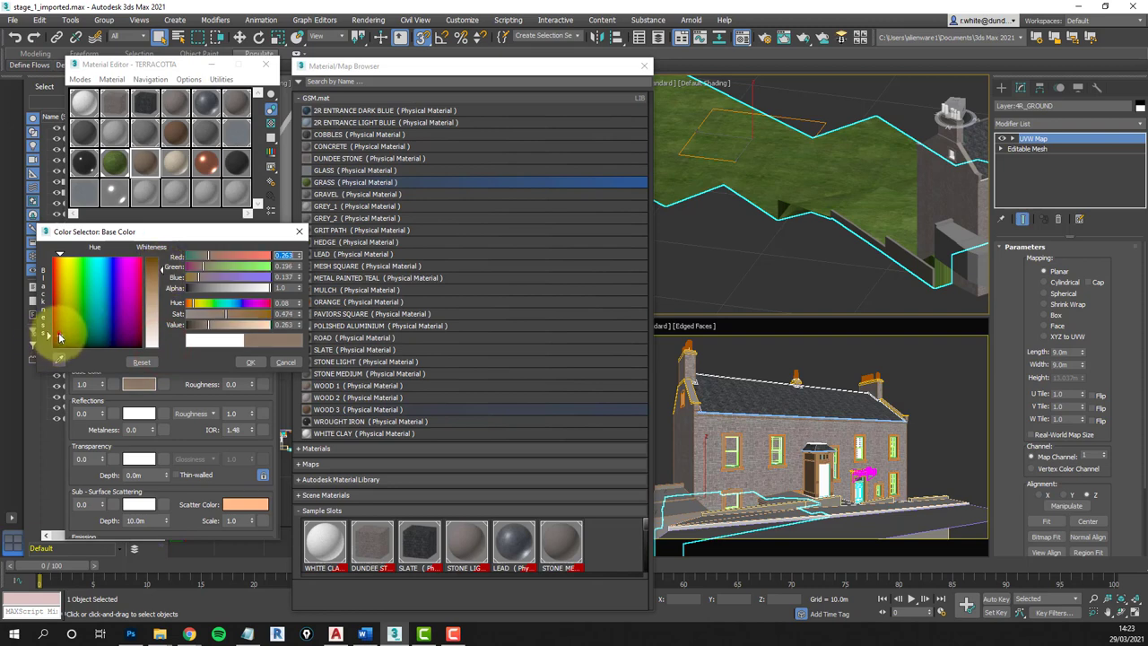
pyautogui.moveTo(59, 333); pyautogui.dragTo(58, 316)
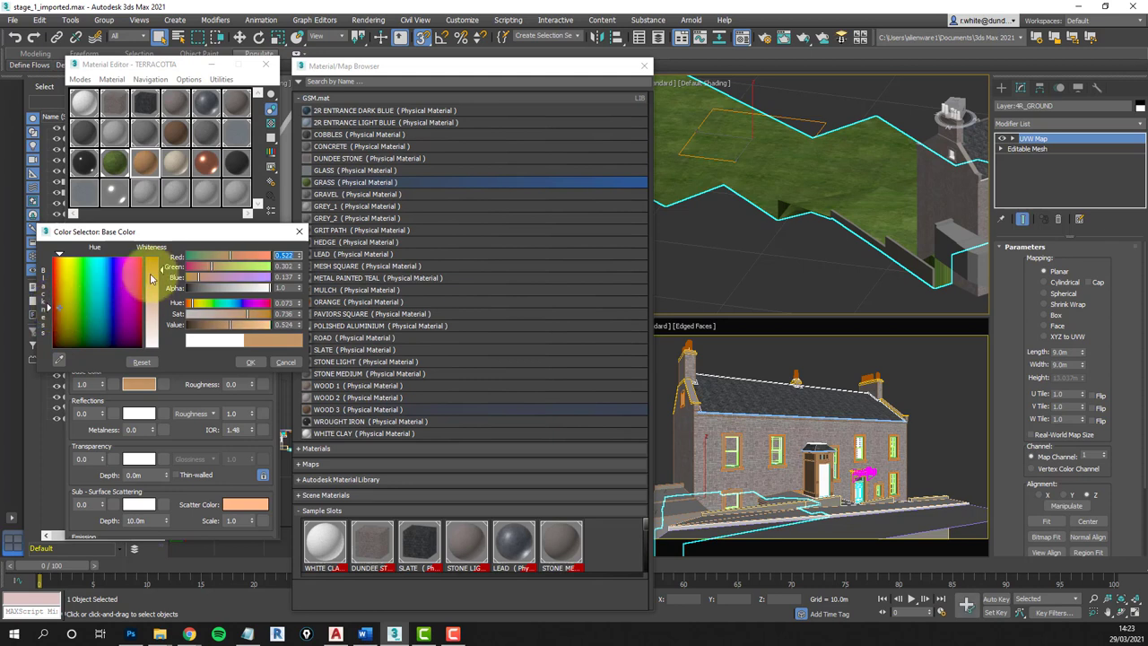
pyautogui.moveTo(154, 267); pyautogui.dragTo(159, 266)
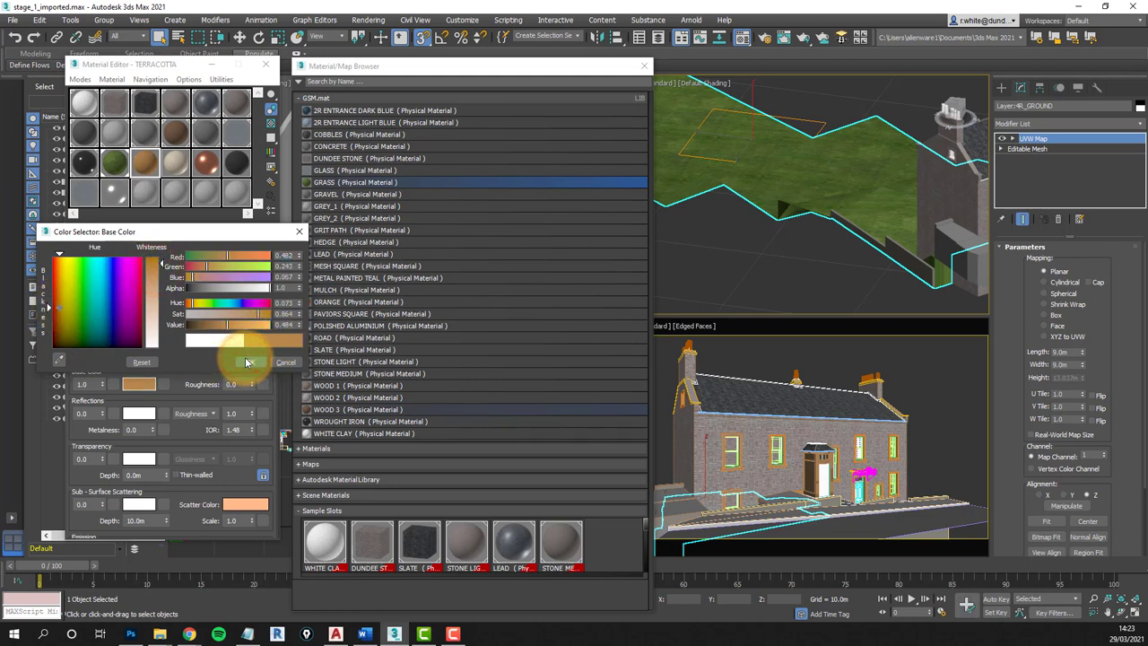
pyautogui.click(248, 362)
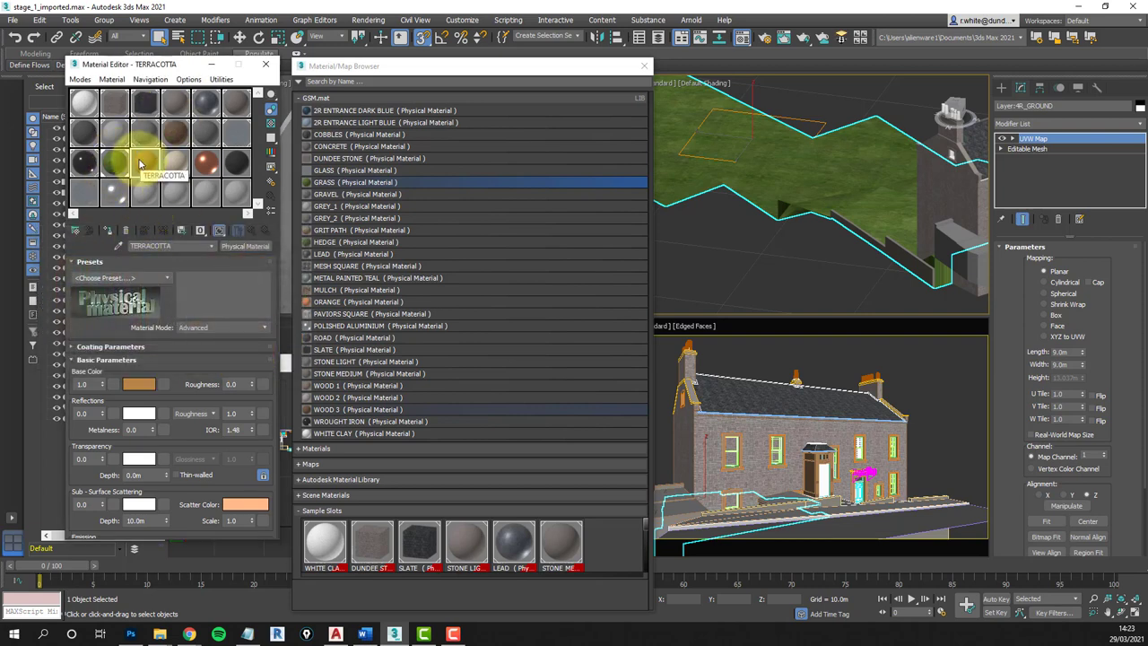
# - Apply TERRACOTTA to the chimney pots, then add it to the GSM.mat library and save the library
pyautogui.moveTo(139, 162); pyautogui.dragTo(770, 354)
pyautogui.moveTo(146, 174); pyautogui.dragTo(329, 379)
pyautogui.rightClick(434, 109)
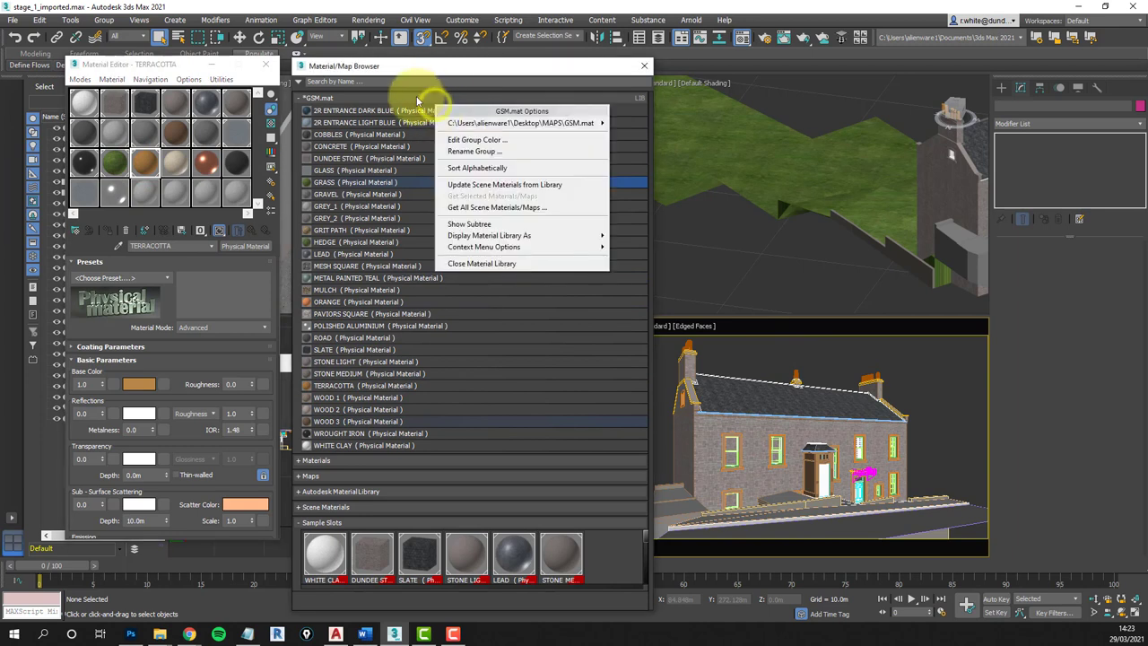
pyautogui.rightClick(415, 99)
pyautogui.moveTo(579, 115)
pyautogui.click(633, 136)
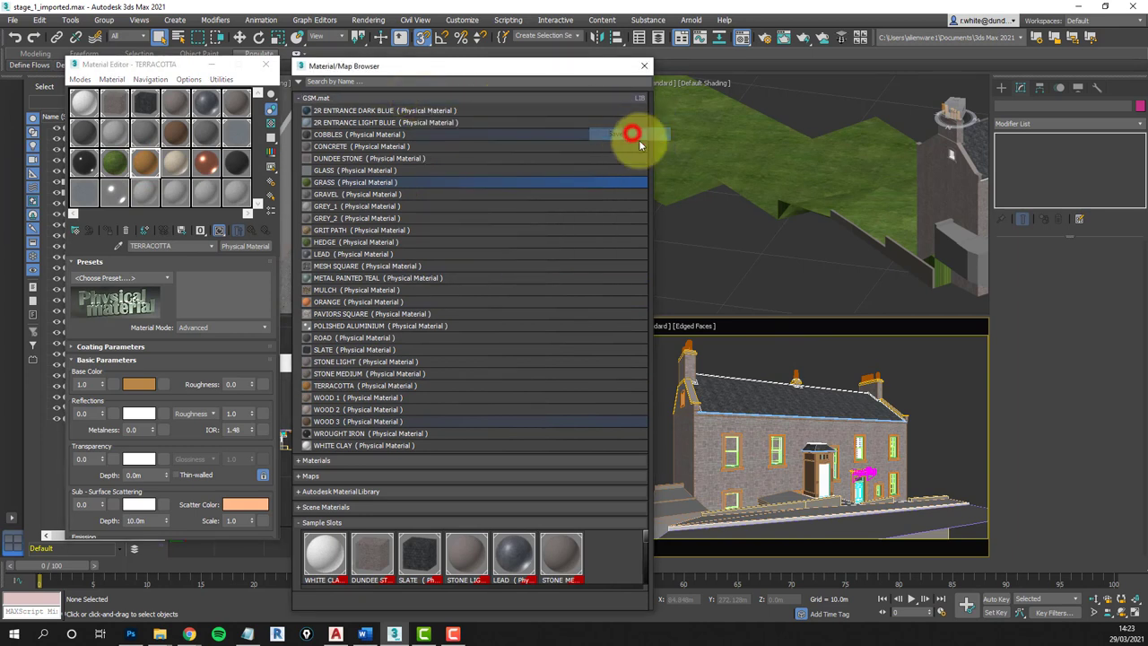
# - Close the material browser and test-render the Camera001 view, cancelling the render after checking the materials
pyautogui.click(642, 68)
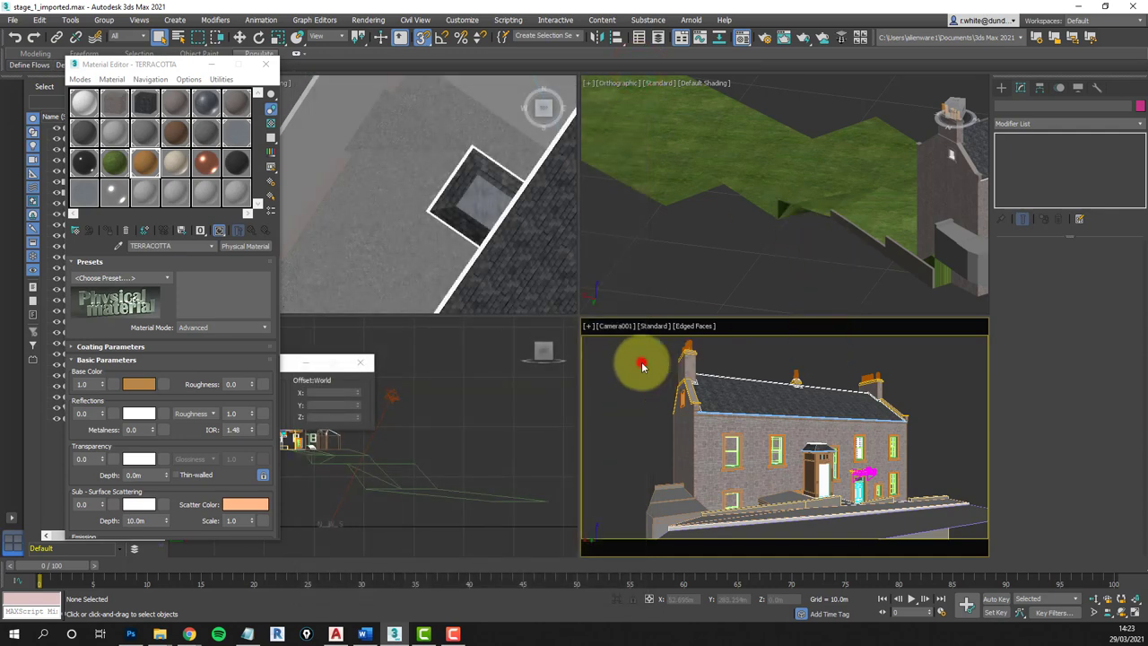
pyautogui.click(643, 365)
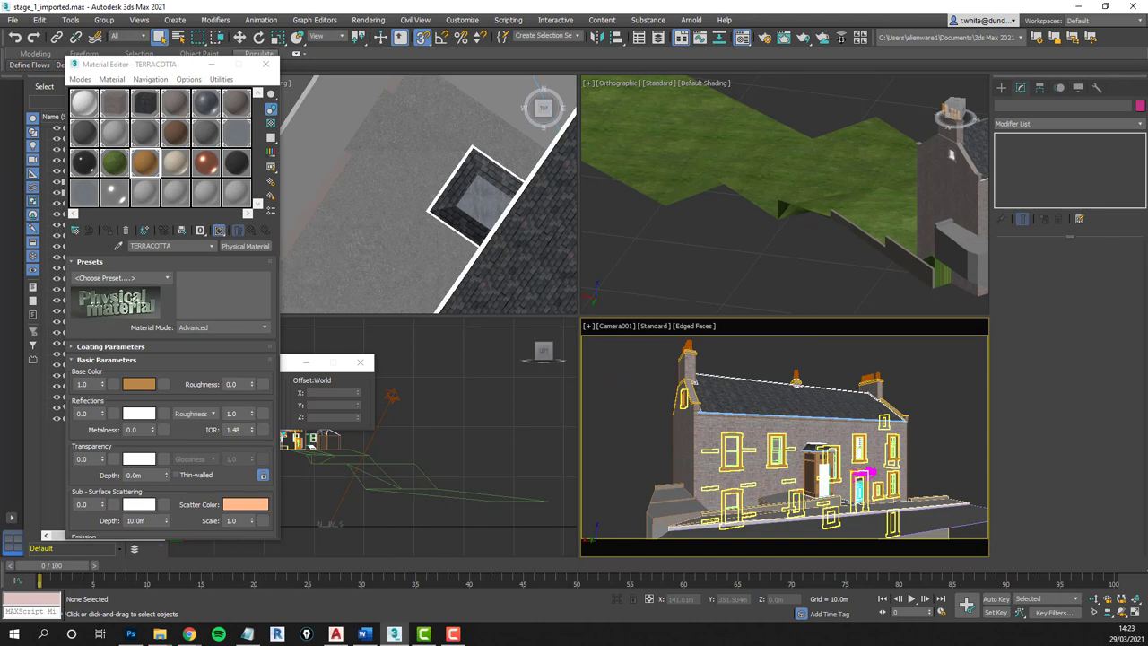
pyautogui.click(784, 331)
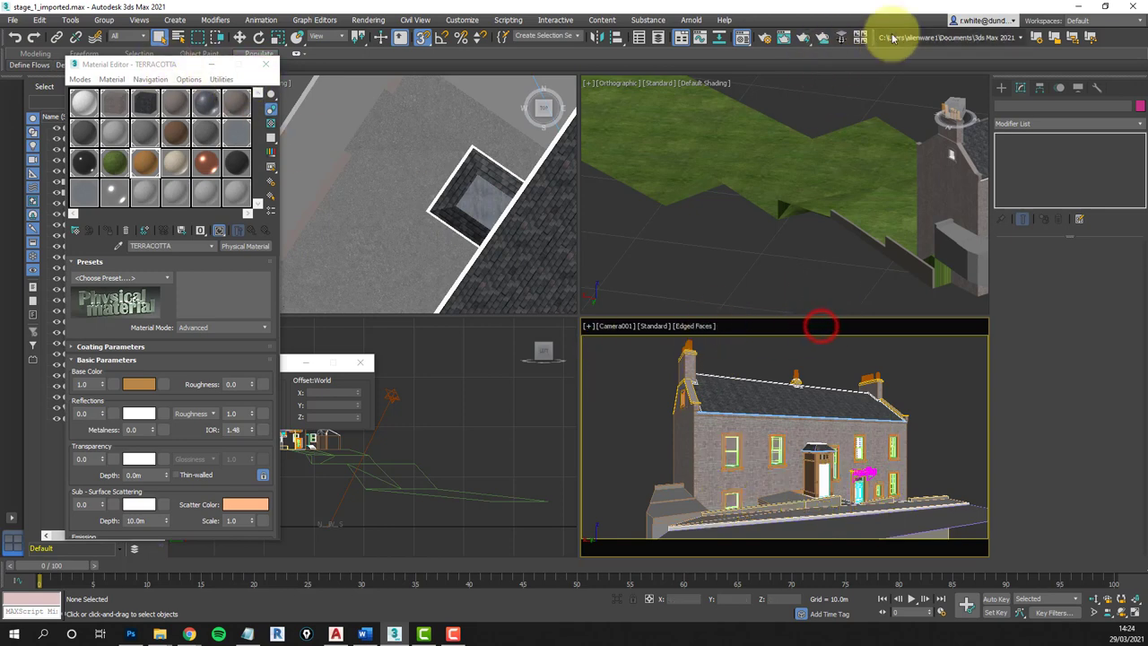
pyautogui.click(808, 36)
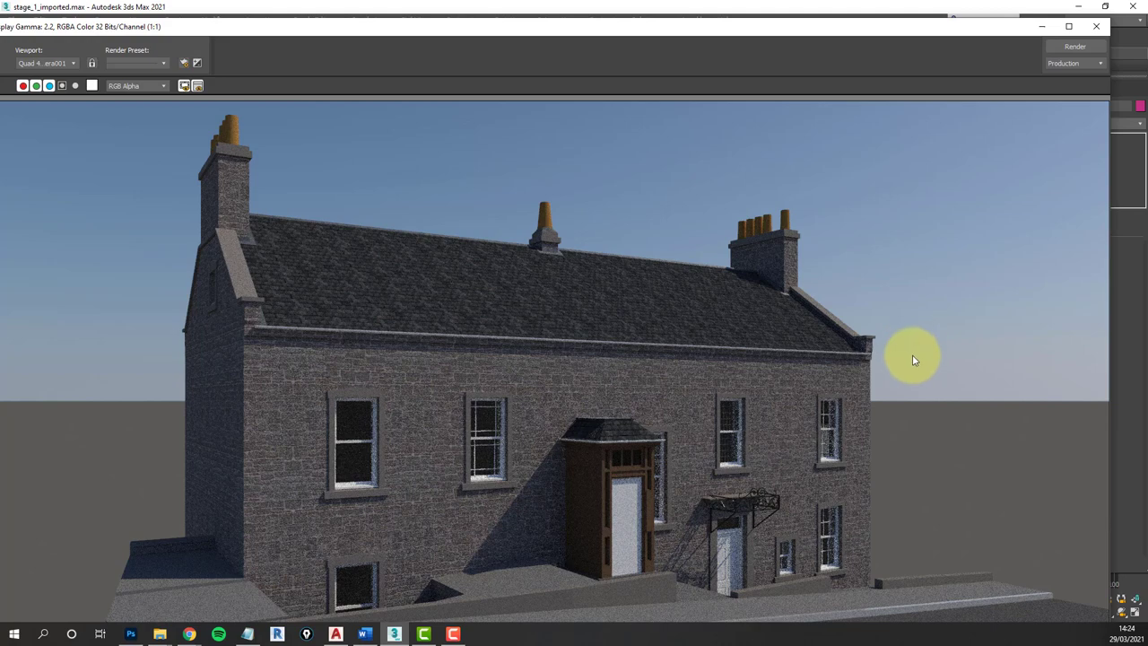
pyautogui.click(1100, 30)
pyautogui.click(409, 273)
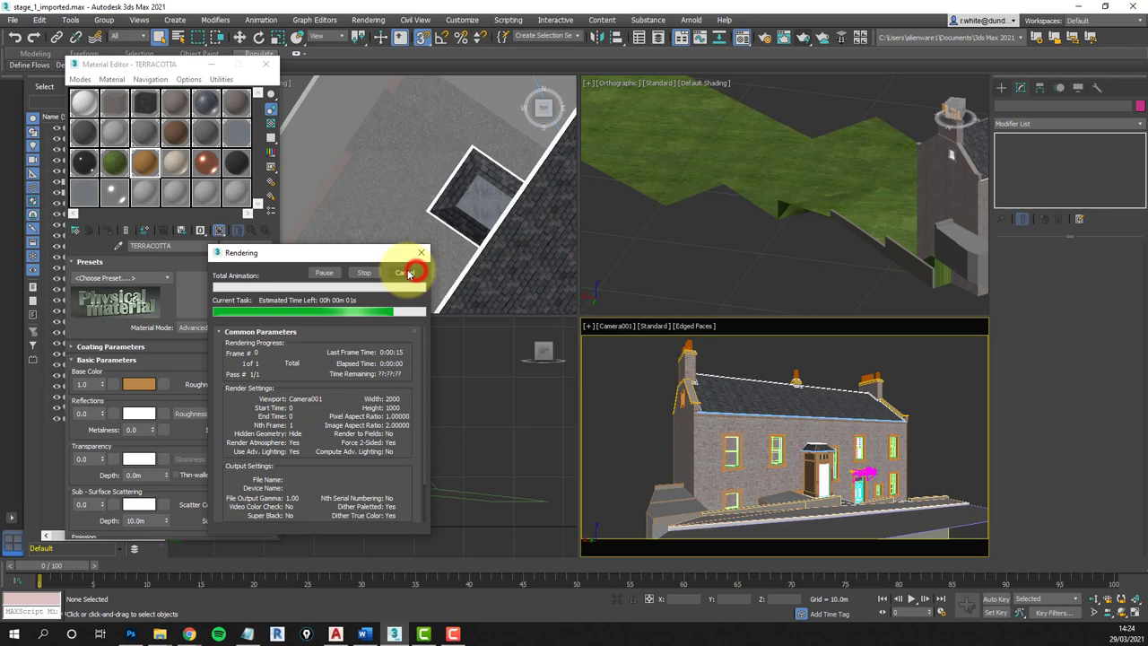
# - Set the environment's global exposure value to 13.5 EV and render the Camera001 view again
pyautogui.click(468, 22)
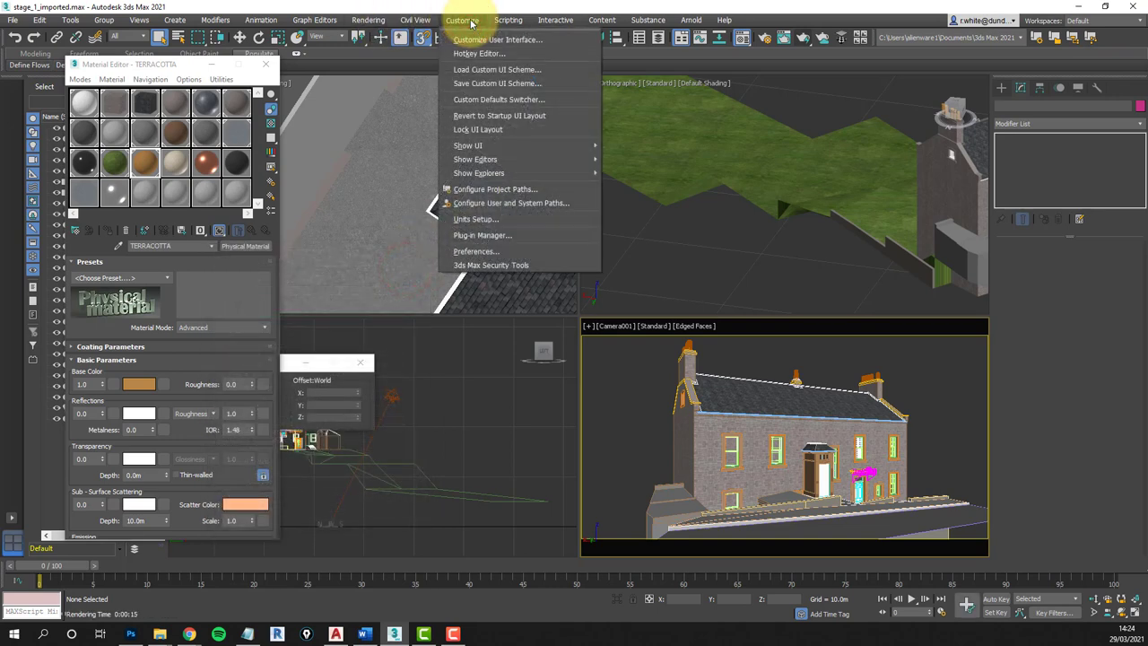
pyautogui.moveTo(369, 20)
pyautogui.click(378, 162)
pyautogui.moveTo(215, 107); pyautogui.dragTo(507, 87)
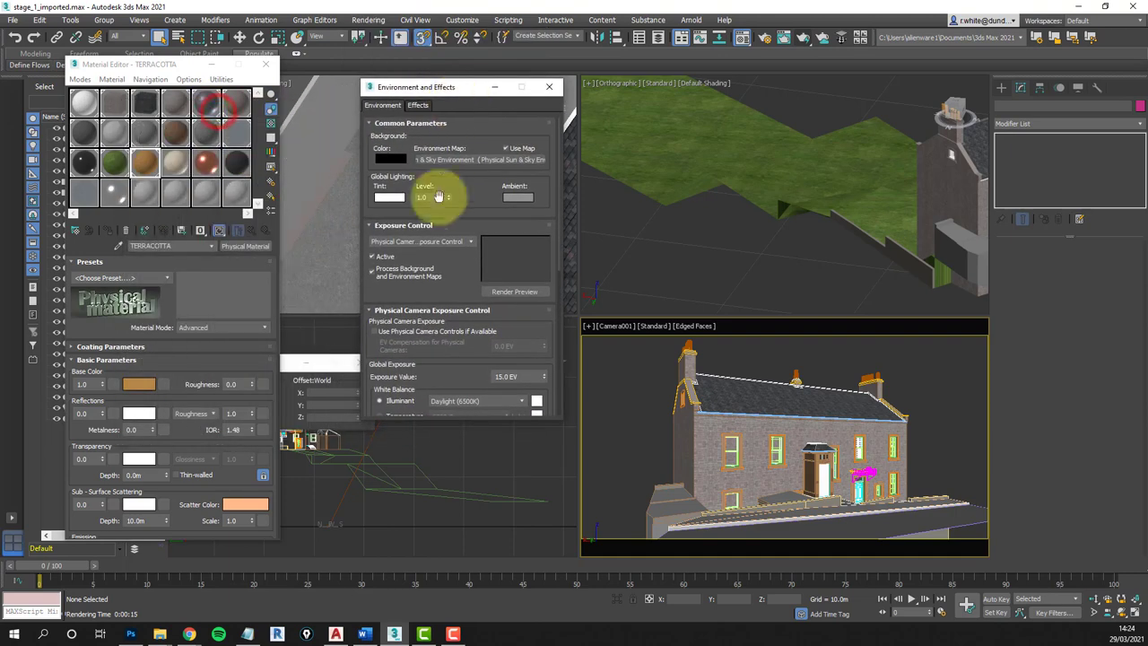
pyautogui.doubleClick(507, 377)
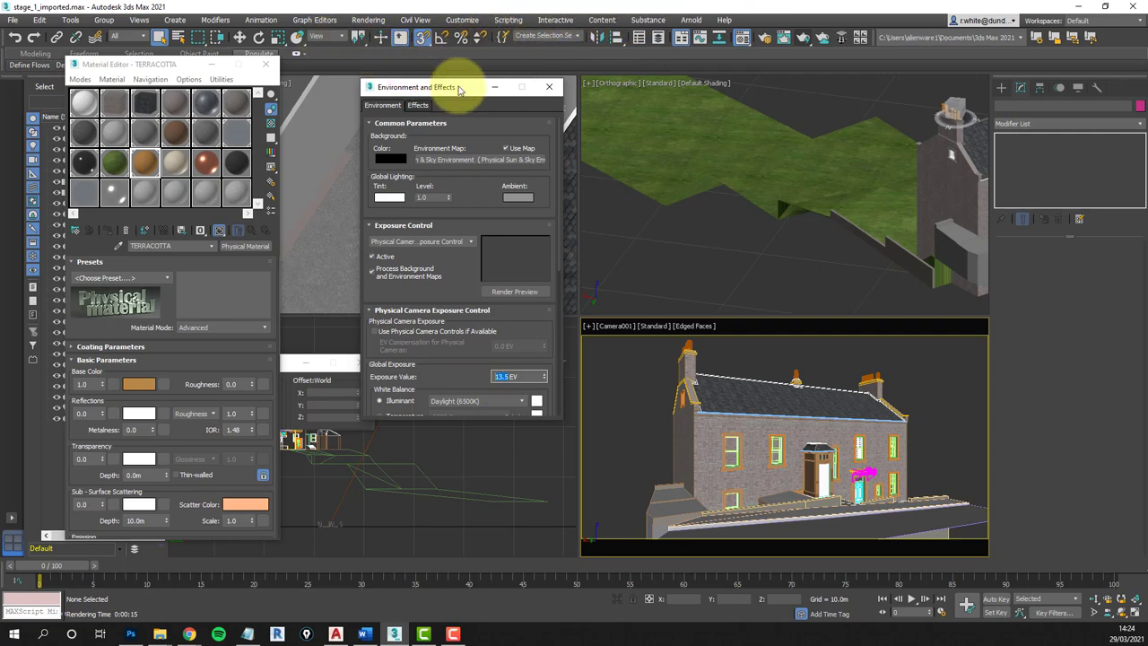
pyautogui.click(804, 40)
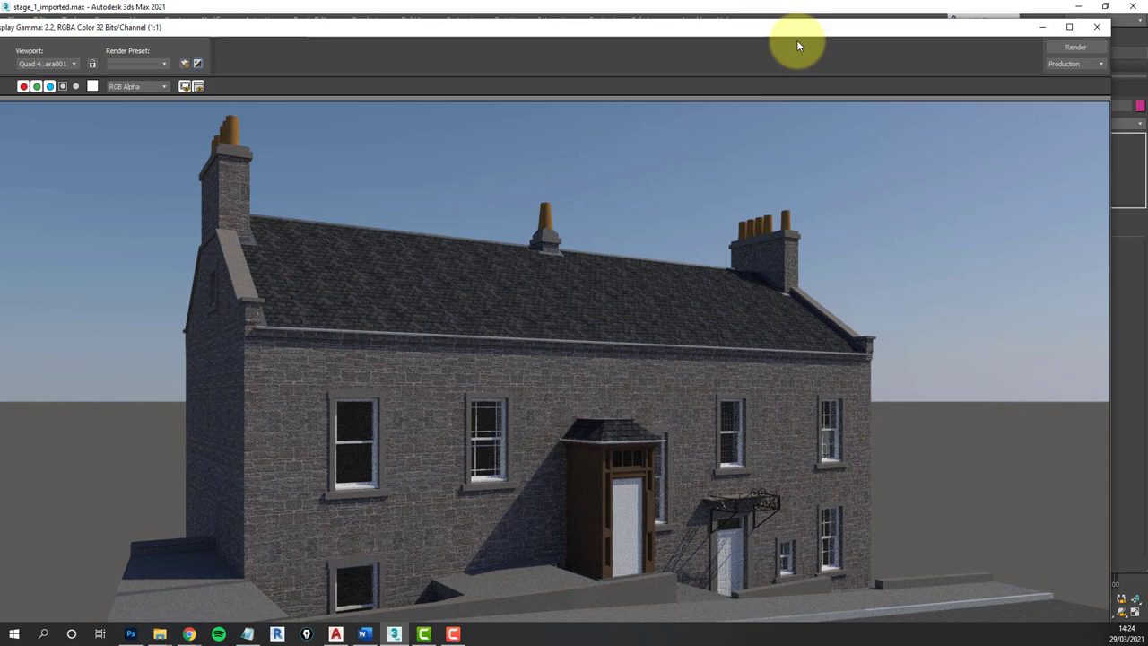